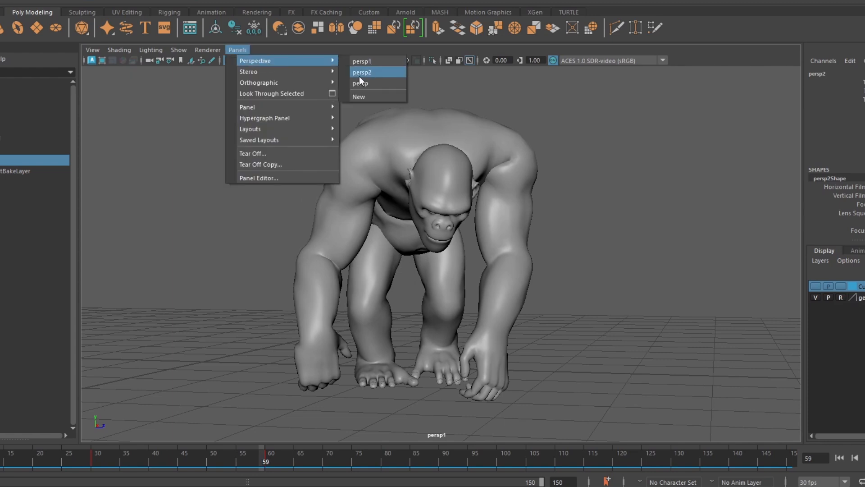
# Look through the persp2 camera and key its reframed shot of the ape's face and hand at frame 80.
pyautogui.click(360, 72)
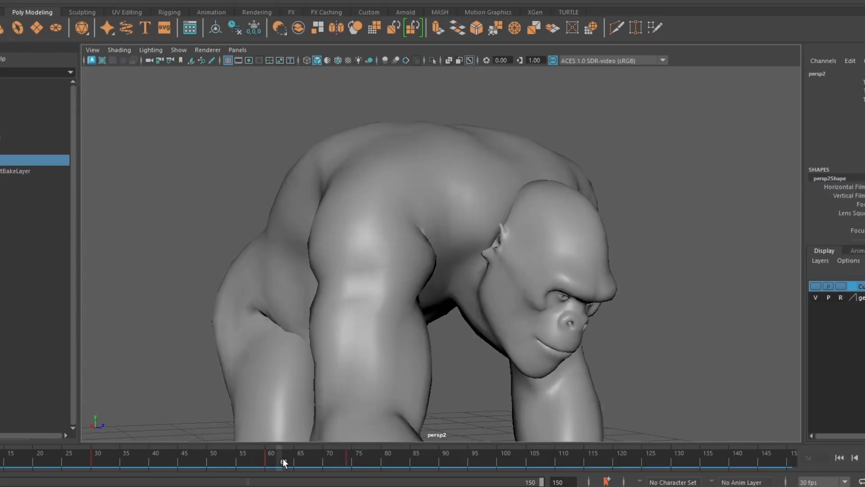
pyautogui.rightClick(396, 456)
pyautogui.moveTo(391, 471)
pyautogui.mouseDown()
pyautogui.moveTo(99, 460)
pyautogui.moveTo(387, 468)
pyautogui.mouseUp()
pyautogui.click(444, 284)
pyautogui.keyDown('alt'); pyautogui.moveTo(527, 356); pyautogui.dragTo(434, 307, button='middle'); pyautogui.keyUp('alt')
pyautogui.press('s')
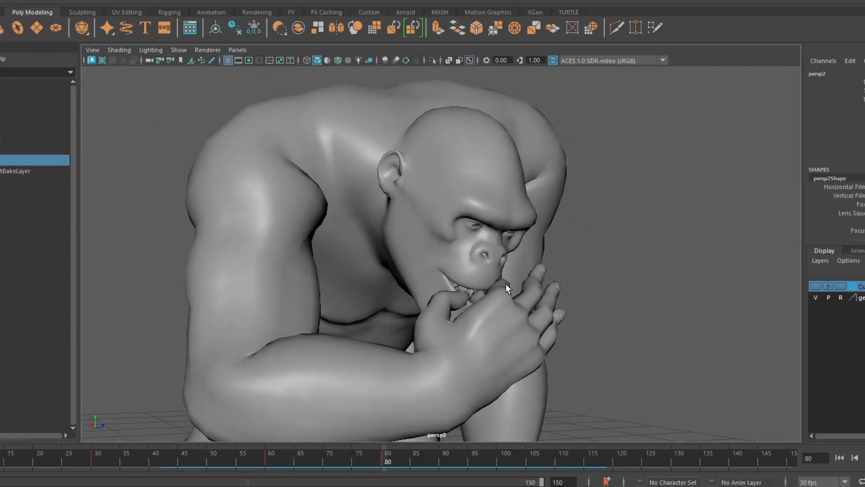
pyautogui.moveTo(387, 466)
pyautogui.mouseDown()
pyautogui.moveTo(372, 480)
pyautogui.moveTo(385, 472)
pyautogui.mouseUp()
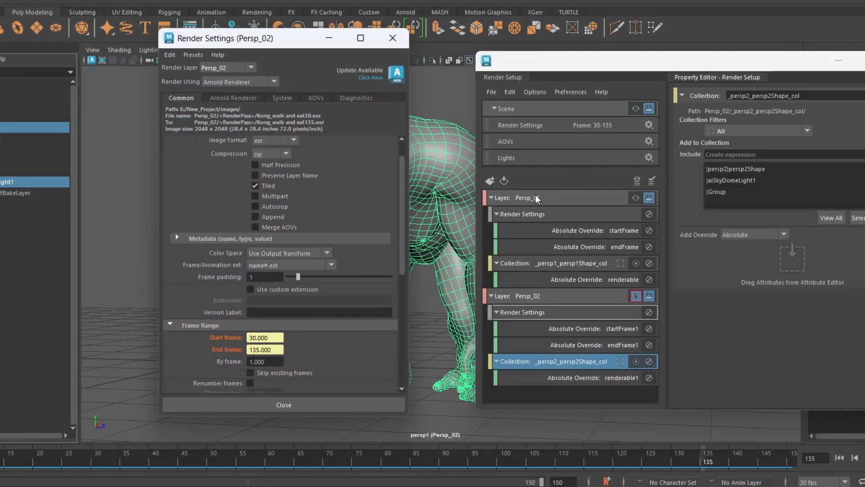
# Make render layer Persp_01 active and create an absolute override for its renderable camera persp1.
pyautogui.click(510, 197)
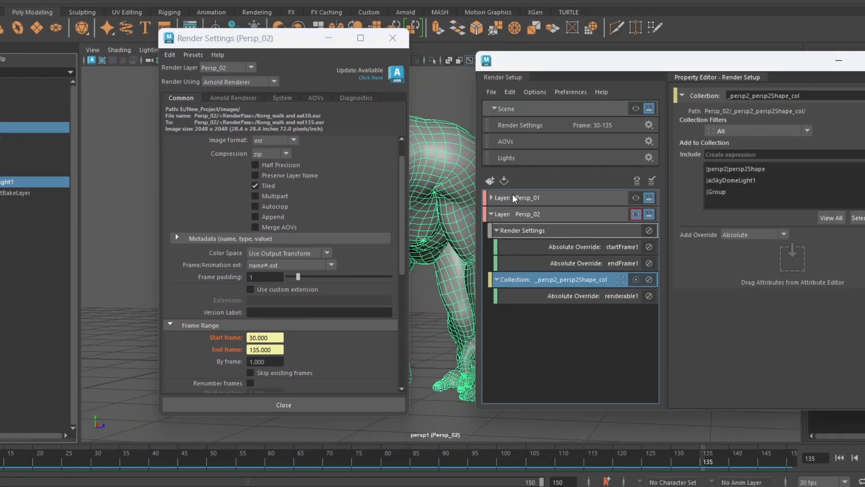
pyautogui.click(535, 204)
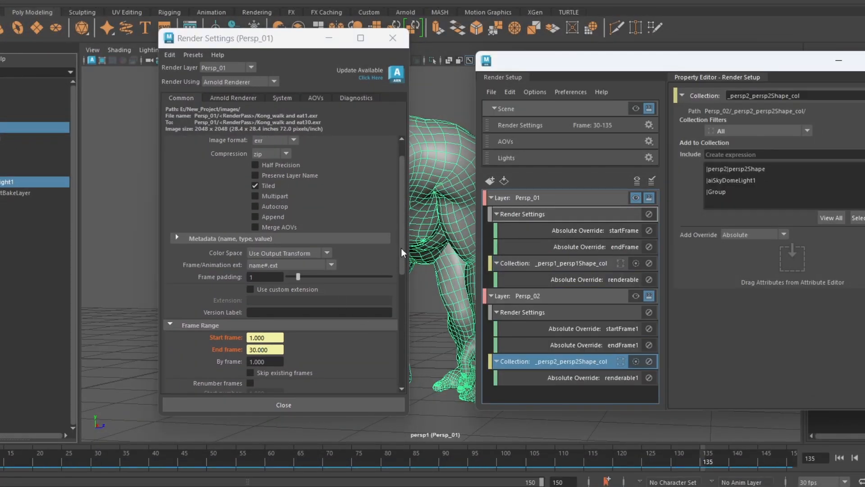
pyautogui.scroll(-5, 401, 251)
pyautogui.rightClick(228, 268)
pyautogui.click(280, 285)
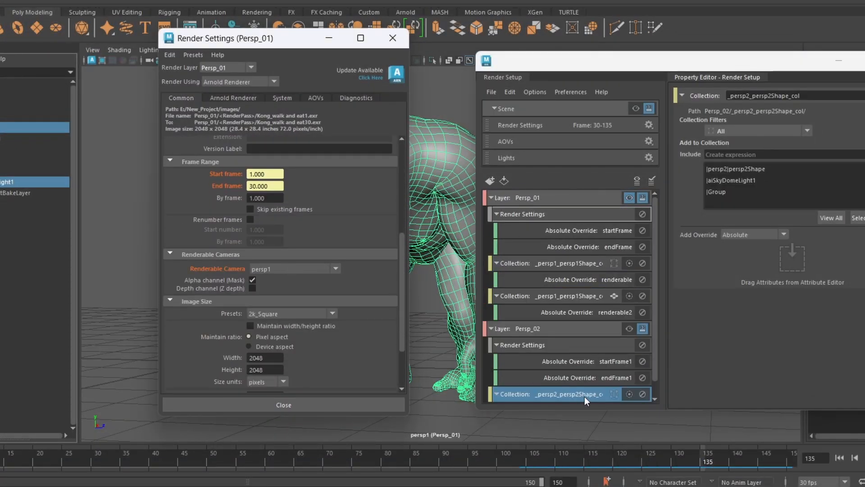
pyautogui.click(642, 394)
pyautogui.moveTo(655, 369); pyautogui.dragTo(656, 387)
pyautogui.rightClick(571, 379)
pyautogui.click(595, 472)
pyautogui.click(549, 197)
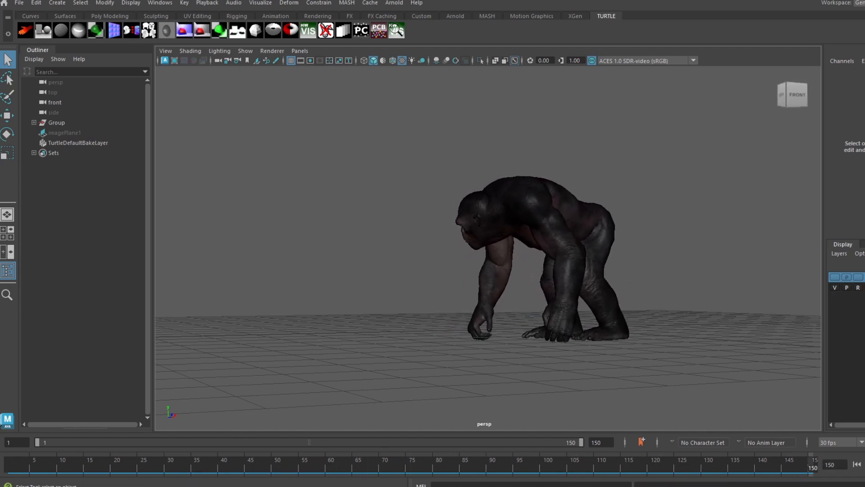
# Return to frame 1 and frame the whole ape from a three-quarter front angle through the persp camera.
pyautogui.moveTo(19, 472); pyautogui.dragTo(1, 469)
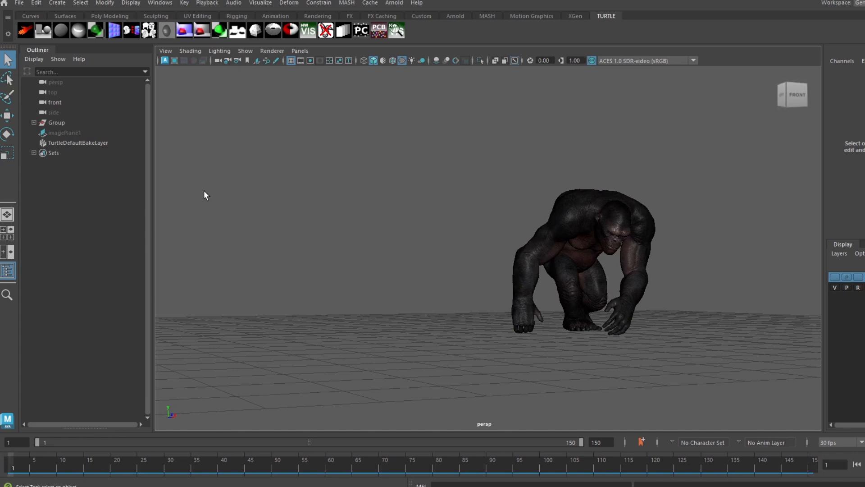
pyautogui.click(171, 51)
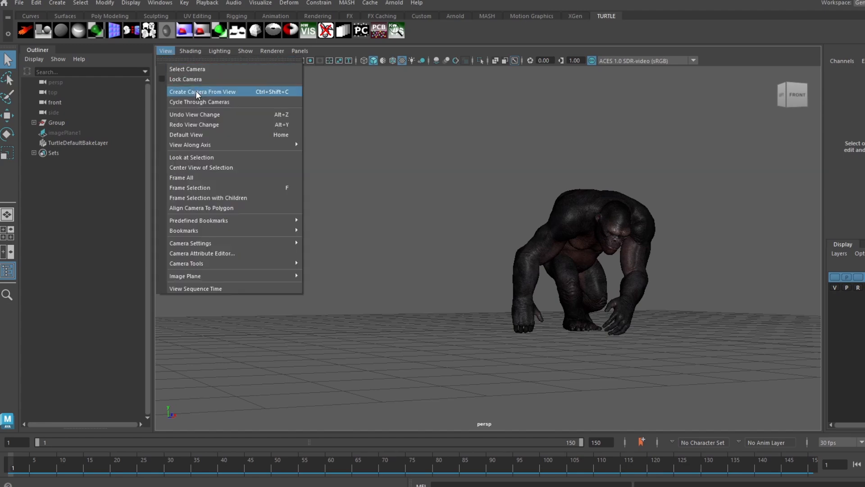
pyautogui.click(300, 51)
pyautogui.moveTo(343, 62)
pyautogui.click(446, 62)
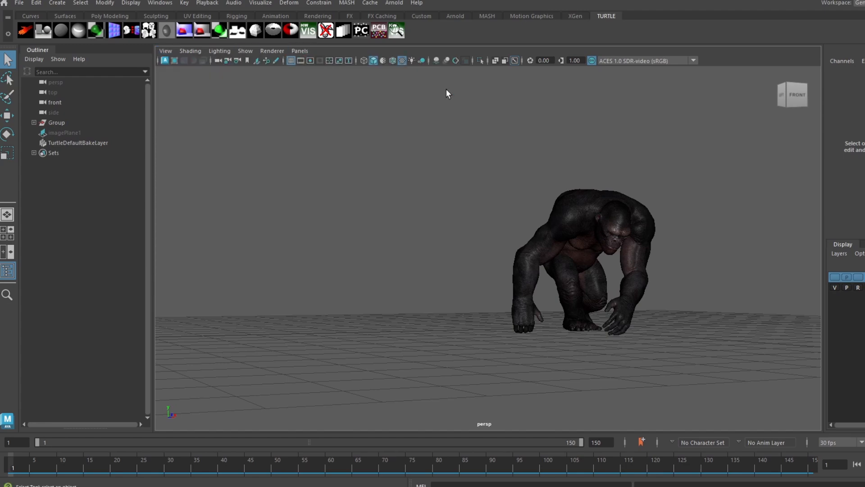
pyautogui.keyDown('alt'); pyautogui.moveTo(446, 92); pyautogui.dragTo(404, 294); pyautogui.keyUp('alt')
pyautogui.scroll(6, 404, 290)
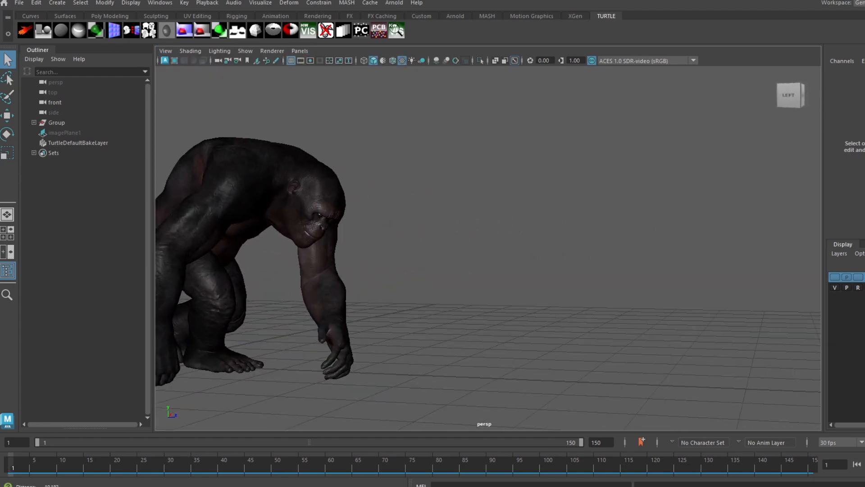
pyautogui.keyDown('alt'); pyautogui.moveTo(391, 261); pyautogui.dragTo(524, 244, button='middle'); pyautogui.keyUp('alt')
pyautogui.keyDown('alt'); pyautogui.moveTo(525, 244); pyautogui.dragTo(555, 250); pyautogui.keyUp('alt')
pyautogui.keyDown('alt'); pyautogui.moveTo(554, 250); pyautogui.dragTo(357, 229, button='middle'); pyautogui.keyUp('alt')
pyautogui.keyDown('alt'); pyautogui.moveTo(357, 228); pyautogui.dragTo(336, 147); pyautogui.keyUp('alt')
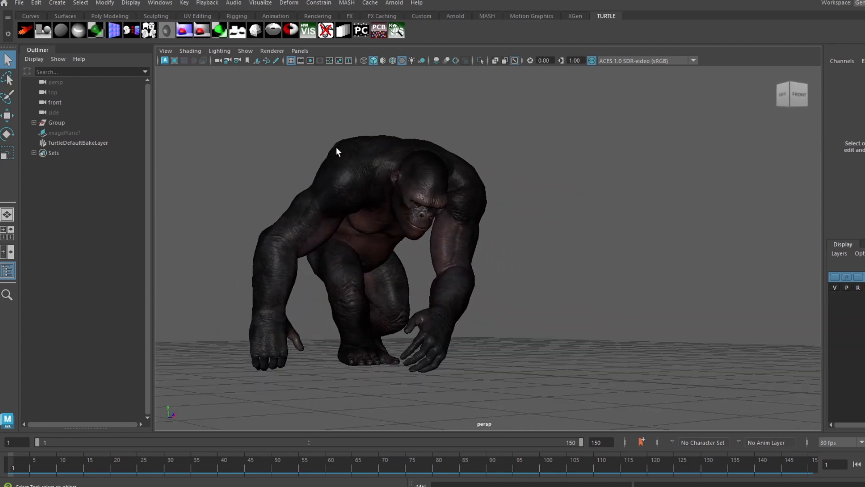
# Show the resolution gate with its gate mask around the persp camera view.
pyautogui.click(299, 61)
pyautogui.click(311, 60)
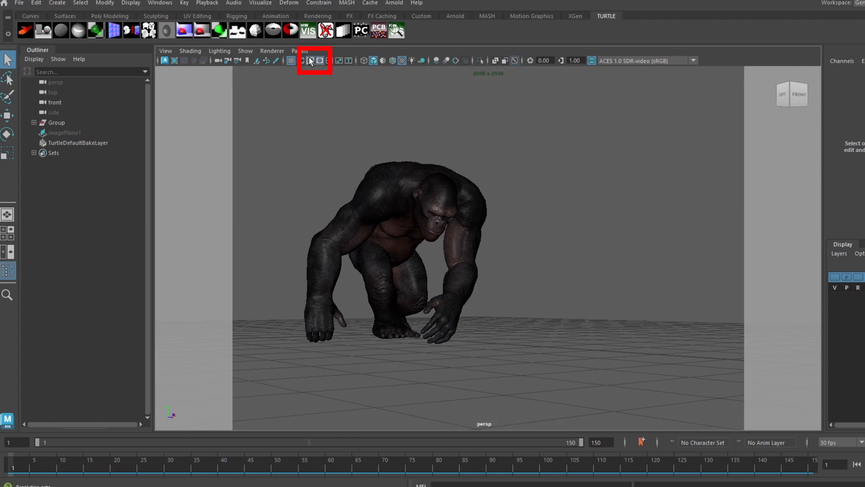
pyautogui.click(319, 61)
pyautogui.click(319, 61)
# Switch to the modeling workspace and open the render settings beside the ape.
pyautogui.click(394, 4)
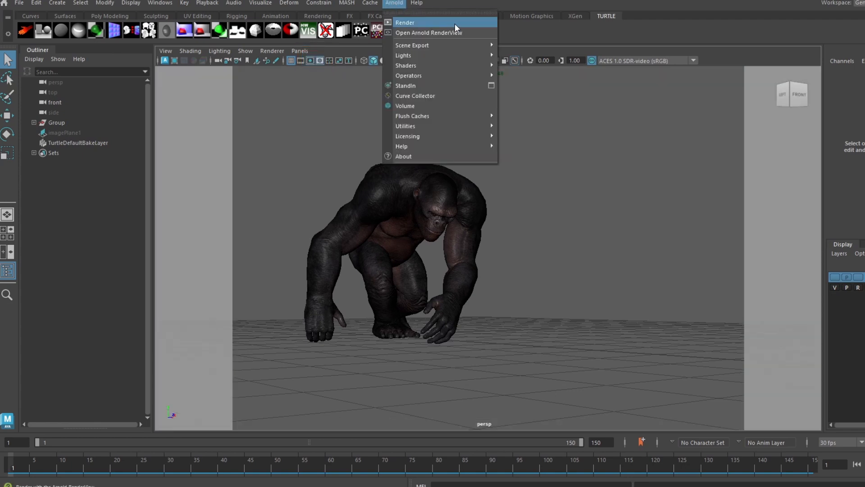
pyautogui.click(825, 3)
pyautogui.click(858, 4)
pyautogui.click(859, 24)
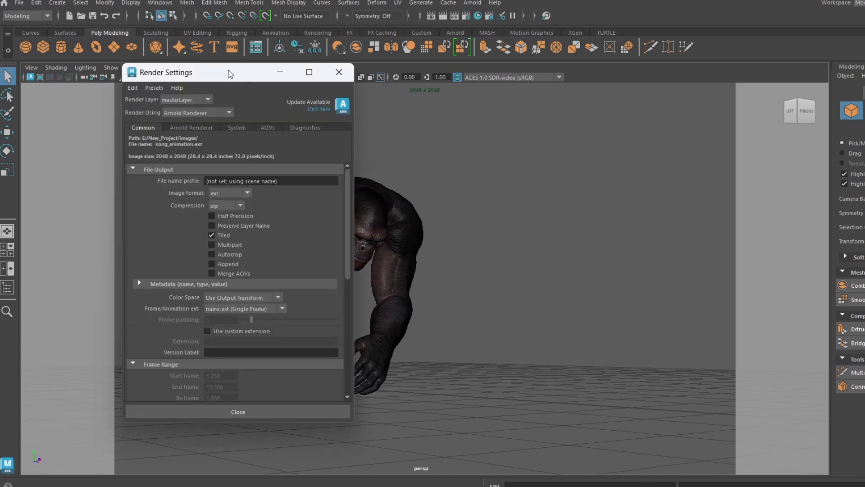
pyautogui.moveTo(212, 71); pyautogui.dragTo(658, 62)
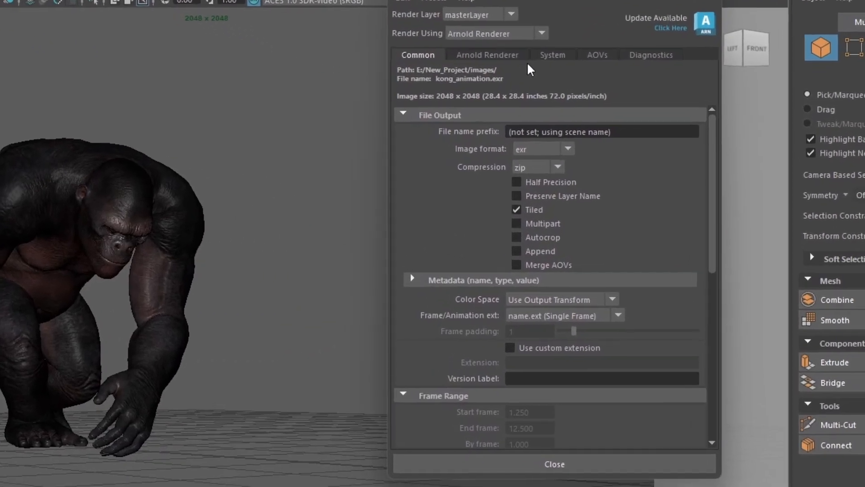
# Set the render image size preset to HD_1080 and put the render settings window away.
pyautogui.scroll(-5, 811, 252)
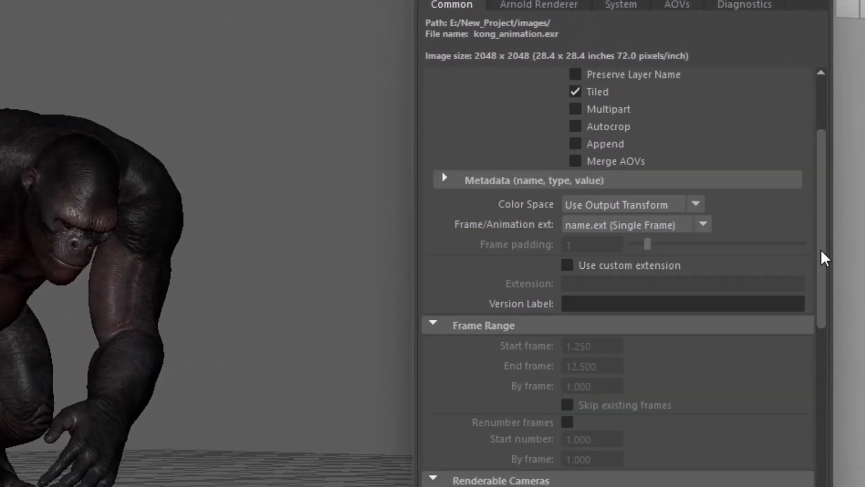
pyautogui.moveTo(834, 300); pyautogui.dragTo(844, 396)
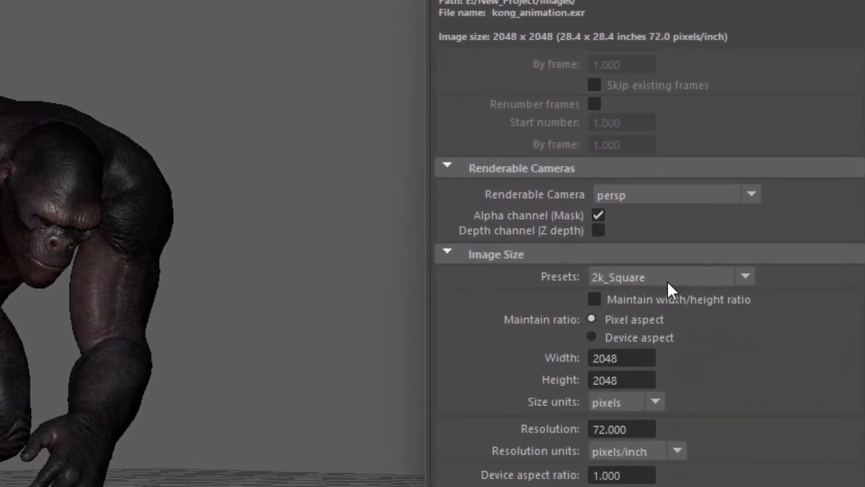
pyautogui.click(645, 276)
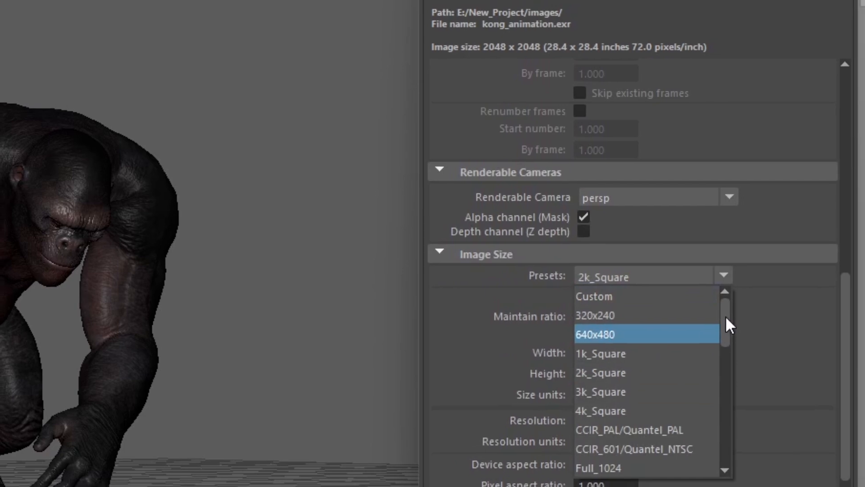
pyautogui.moveTo(725, 318); pyautogui.dragTo(721, 350)
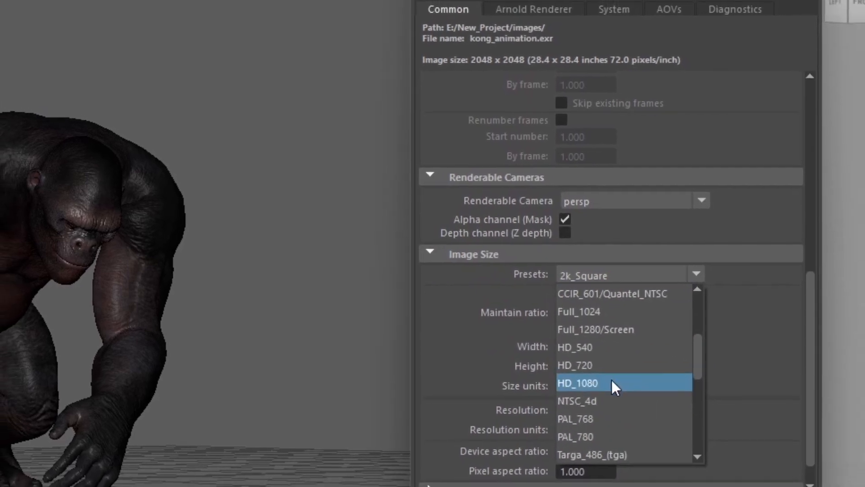
pyautogui.click(633, 392)
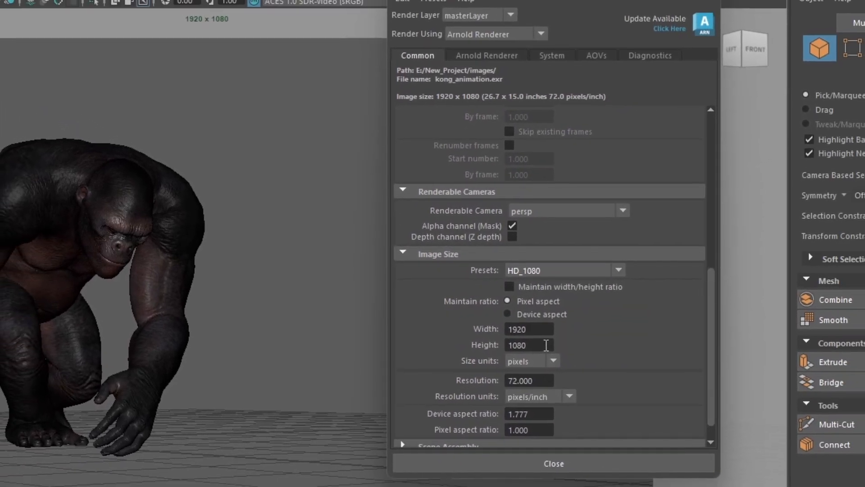
pyautogui.click(697, 0)
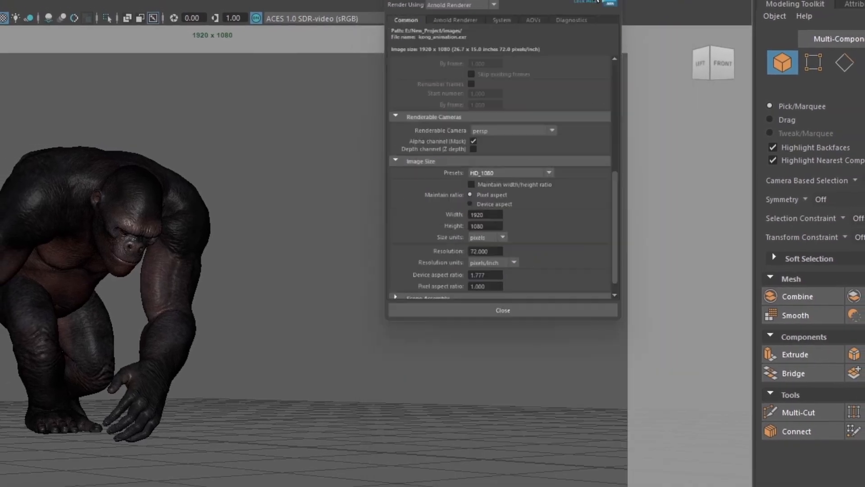
# Draw two vertical and two horizontal Blue Pencil lines dividing the camera frame into thirds.
pyautogui.keyDown('alt'); pyautogui.moveTo(257, 298); pyautogui.dragTo(281, 306, button='middle'); pyautogui.keyUp('alt')
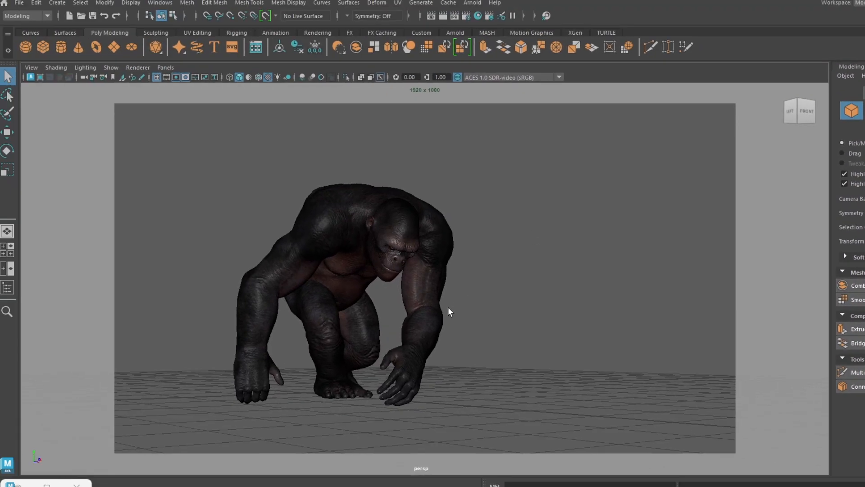
pyautogui.keyDown('alt'); pyautogui.moveTo(442, 307); pyautogui.dragTo(447, 307); pyautogui.keyUp('alt')
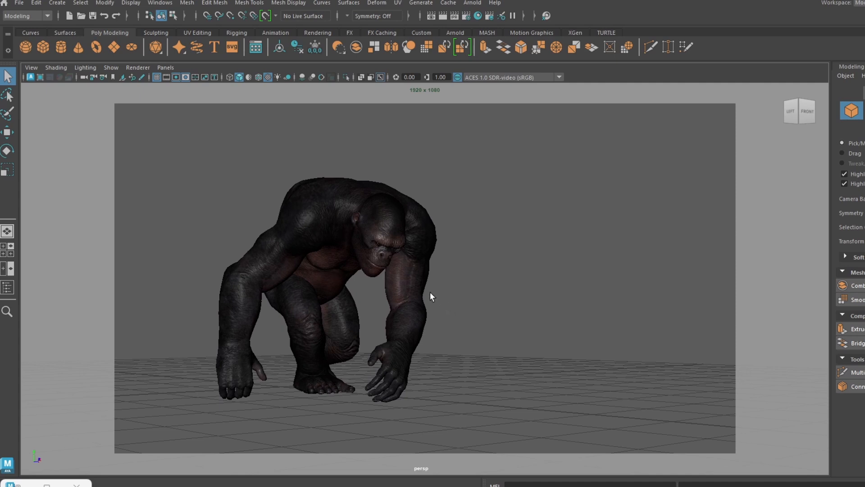
pyautogui.click(141, 77)
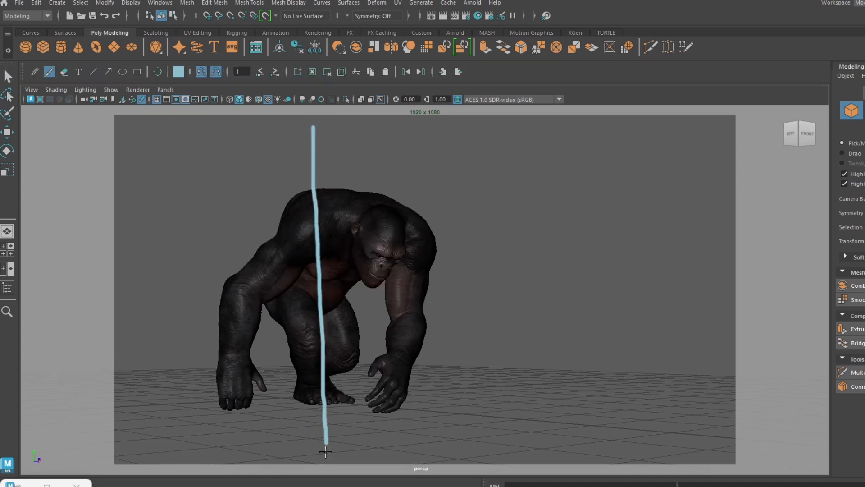
pyautogui.moveTo(325, 451); pyautogui.dragTo(327, 463)
pyautogui.moveTo(532, 120); pyautogui.dragTo(537, 468)
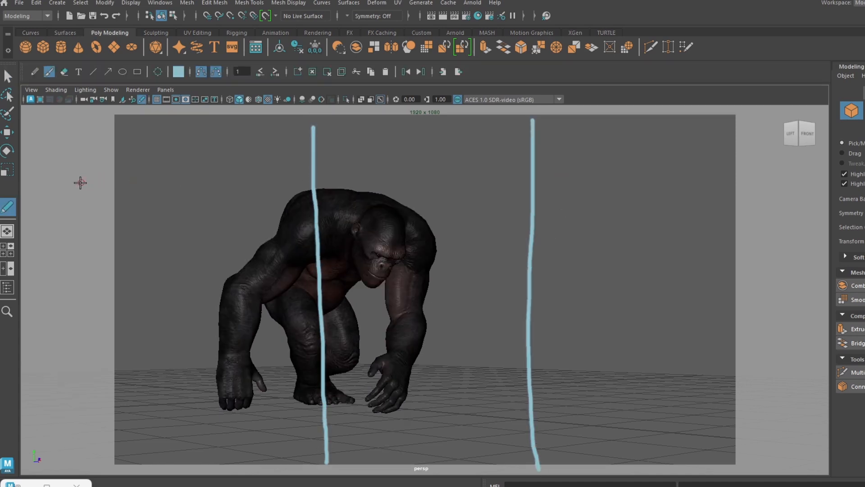
pyautogui.moveTo(120, 233)
pyautogui.mouseDown()
pyautogui.moveTo(476, 242)
pyautogui.moveTo(719, 233)
pyautogui.mouseUp()
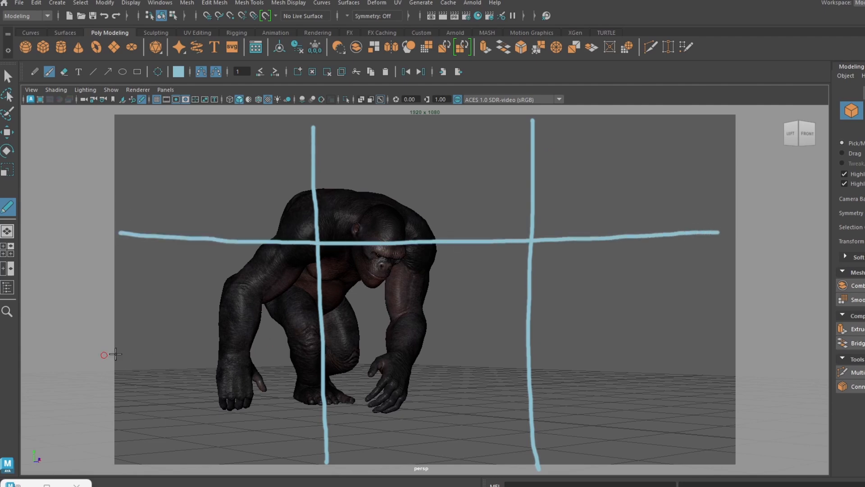
pyautogui.moveTo(358, 350); pyautogui.dragTo(739, 334)
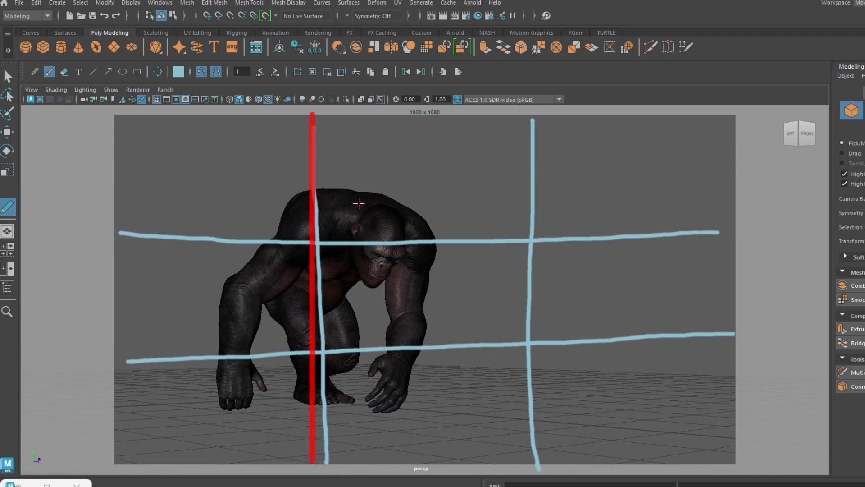
# Try the ape on the right-hand third line, and settle the composition with it on the left-hand one.
pyautogui.click(7, 132)
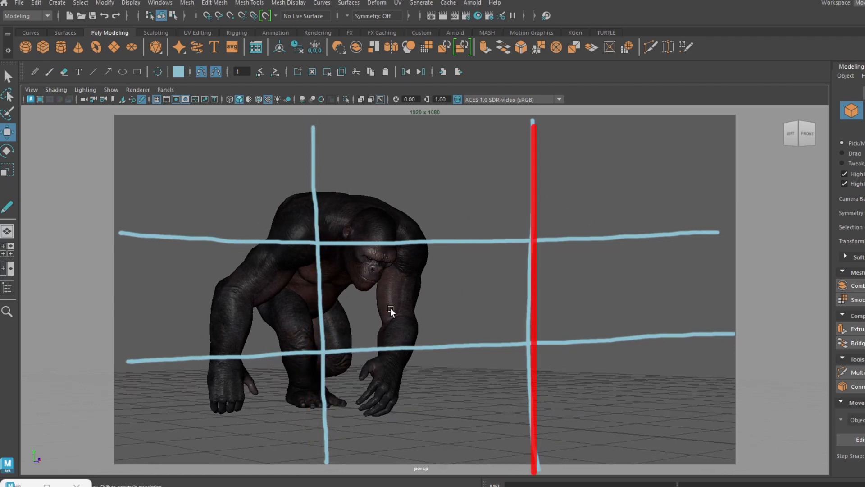
pyautogui.keyDown('alt'); pyautogui.moveTo(390, 310); pyautogui.dragTo(613, 311, button='middle'); pyautogui.keyUp('alt')
pyautogui.moveTo(547, 352)
pyautogui.keyDown('alt'); pyautogui.mouseDown()
pyautogui.moveTo(511, 355)
pyautogui.moveTo(523, 303)
pyautogui.mouseUp(); pyautogui.keyUp('alt')
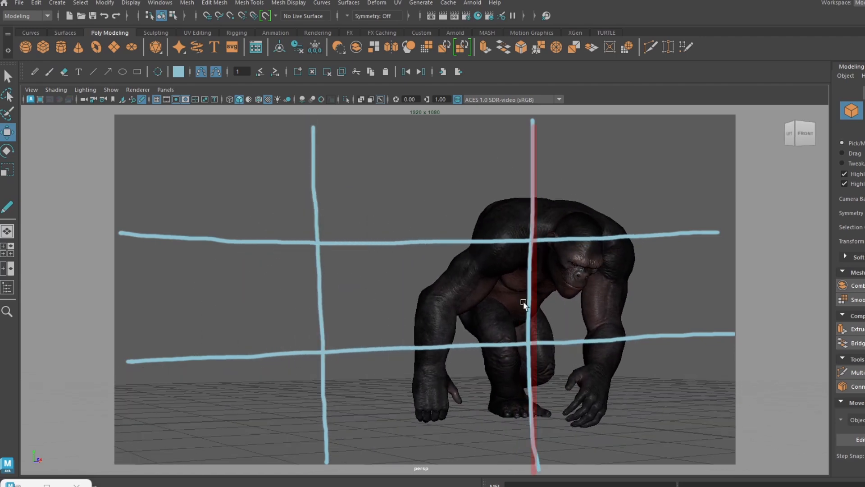
pyautogui.moveTo(391, 306)
pyautogui.keyDown('alt'); pyautogui.mouseDown()
pyautogui.moveTo(415, 297)
pyautogui.moveTo(160, 296)
pyautogui.moveTo(228, 315)
pyautogui.moveTo(388, 315)
pyautogui.moveTo(370, 310)
pyautogui.moveTo(345, 251)
pyautogui.moveTo(367, 299)
pyautogui.moveTo(362, 314)
pyautogui.mouseUp(); pyautogui.keyUp('alt')
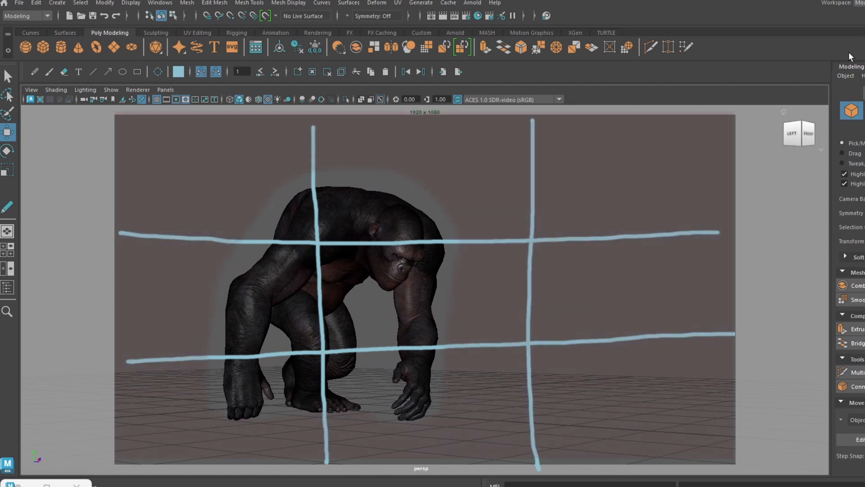
# Switch to the General workspace and clear the Blue Pencil guide lines from the frame.
pyautogui.click(860, 4)
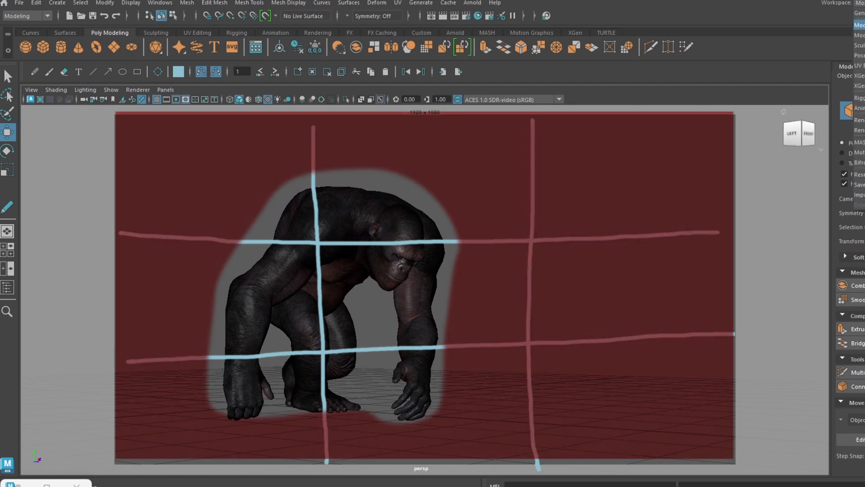
pyautogui.click(859, 13)
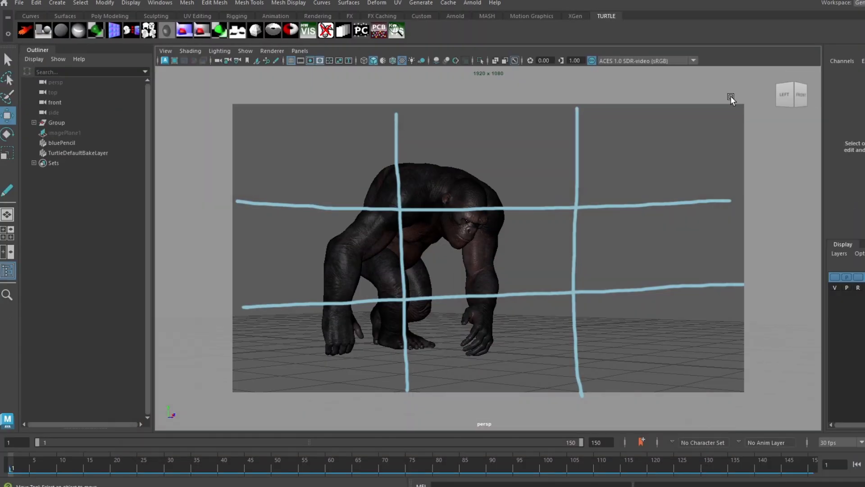
pyautogui.click(277, 60)
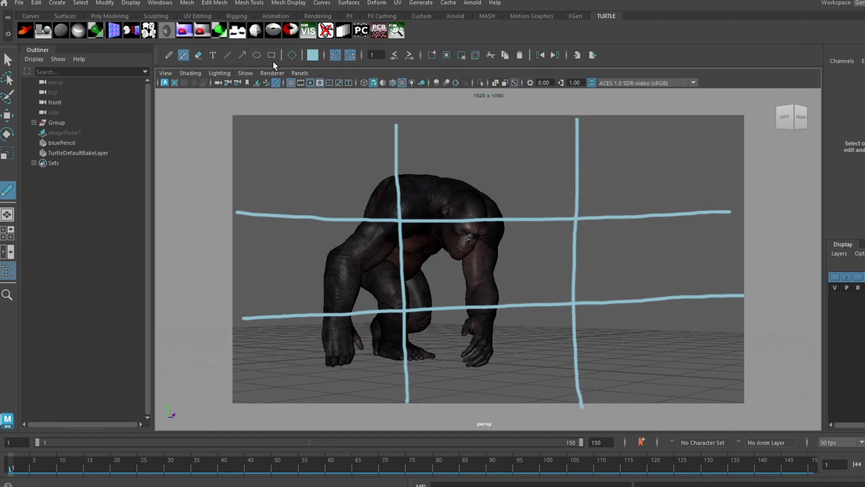
pyautogui.click(446, 55)
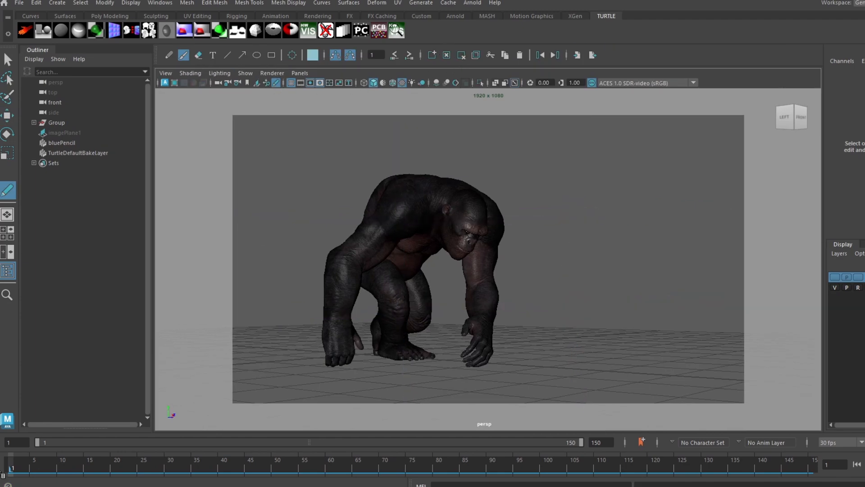
# Try creating a camera from the current perspective view at frame 1.
pyautogui.moveTo(12, 468)
pyautogui.mouseDown()
pyautogui.moveTo(62, 477)
pyautogui.moveTo(33, 482)
pyautogui.moveTo(43, 481)
pyautogui.moveTo(10, 472)
pyautogui.mouseUp()
pyautogui.click(165, 73)
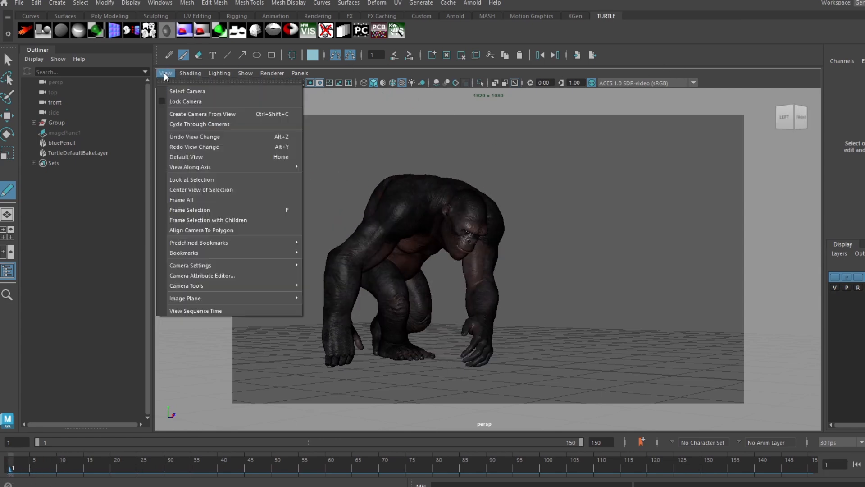
pyautogui.click(202, 114)
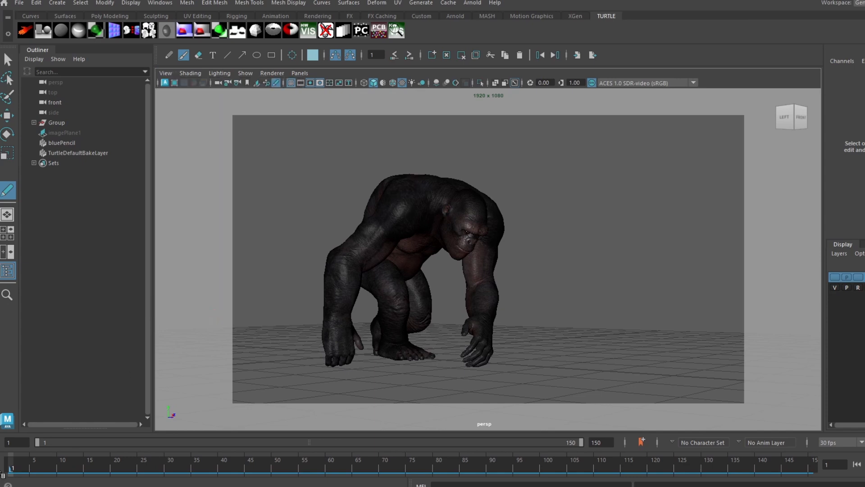
pyautogui.moveTo(14, 467)
pyautogui.mouseDown()
pyautogui.moveTo(86, 481)
pyautogui.moveTo(11, 478)
pyautogui.mouseUp()
pyautogui.click(165, 73)
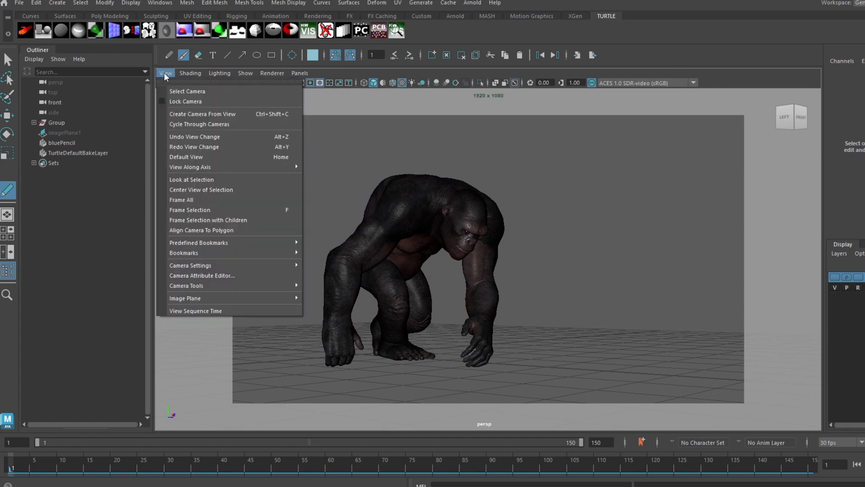
pyautogui.click(203, 115)
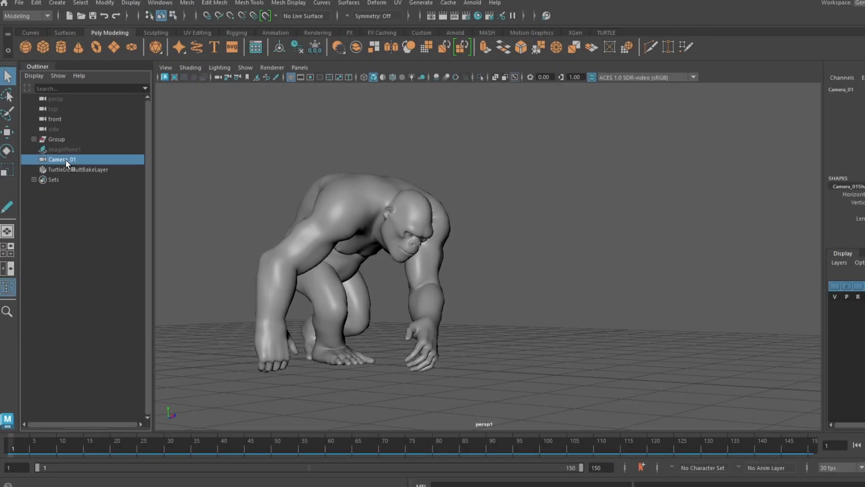
# Delete Camera_01 and create a new camera from the current view at frame 1.
pyautogui.press('Delete')
pyautogui.moveTo(47, 446); pyautogui.dragTo(0, 439)
pyautogui.click(166, 68)
pyautogui.click(184, 105)
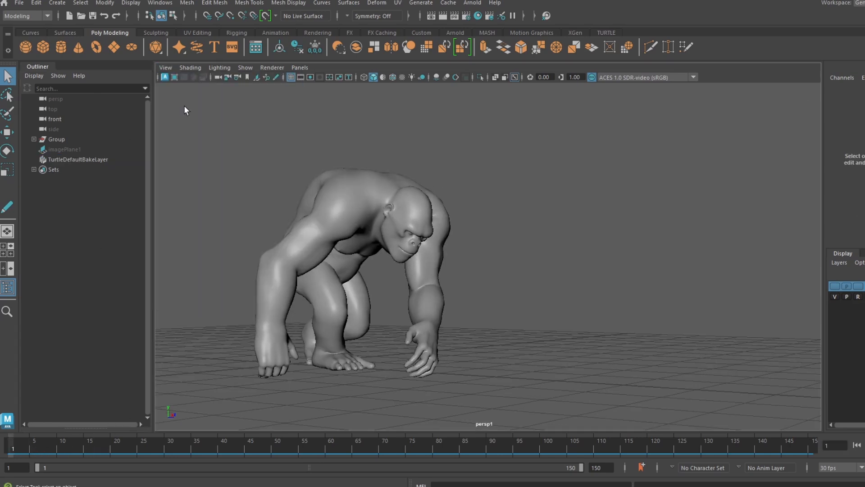
pyautogui.click(88, 455)
pyautogui.moveTo(88, 457); pyautogui.dragTo(1, 454)
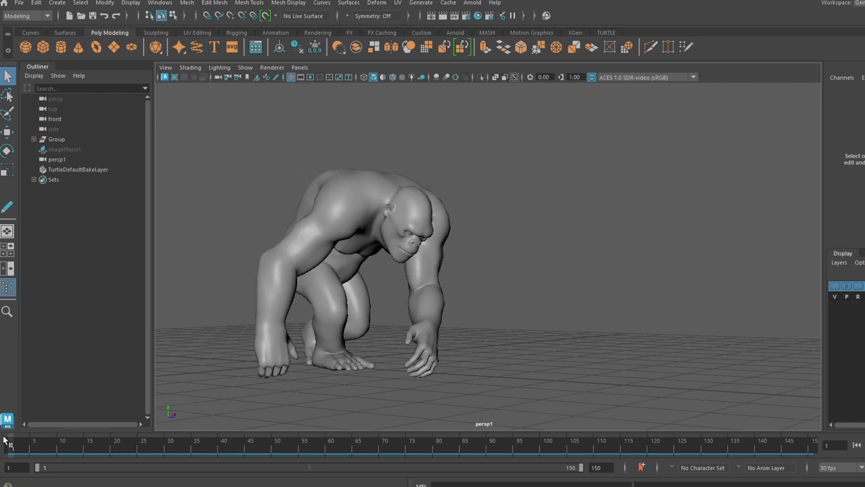
# Recompose the ape slightly nearer the frame's middle through persp1, and key the camera at frame 1.
pyautogui.keyDown('alt'); pyautogui.moveTo(412, 318); pyautogui.dragTo(423, 318, button='middle'); pyautogui.keyUp('alt')
pyautogui.keyDown('alt'); pyautogui.moveTo(423, 317); pyautogui.dragTo(421, 319); pyautogui.keyUp('alt')
pyautogui.keyDown('alt'); pyautogui.moveTo(420, 320); pyautogui.dragTo(424, 316, button='middle'); pyautogui.keyUp('alt')
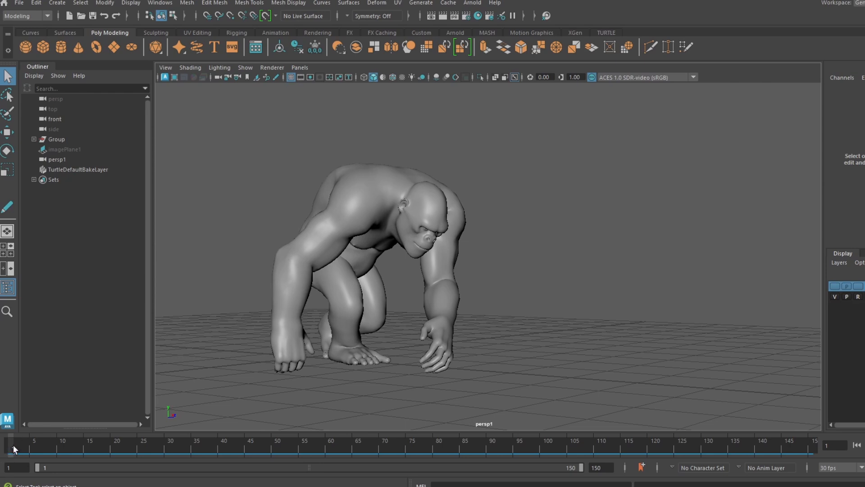
pyautogui.click(52, 159)
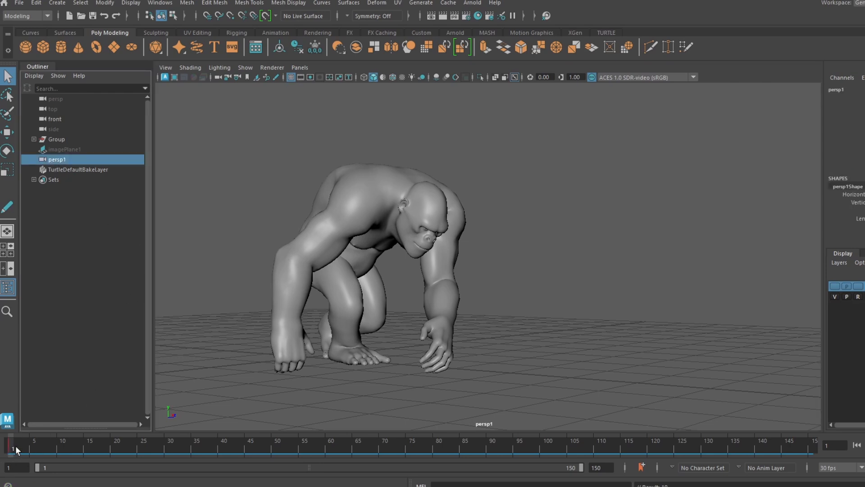
# At frame 30, orbit and dolly persp1 to a closer three-quarter front view of the whole ape, and key the camera.
pyautogui.moveTo(15, 446); pyautogui.dragTo(170, 451)
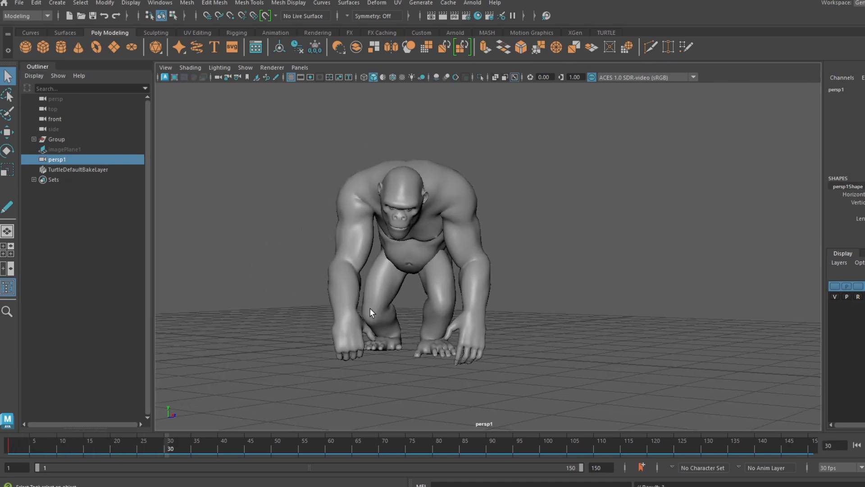
pyautogui.keyDown('alt'); pyautogui.moveTo(405, 327); pyautogui.dragTo(409, 386, button='right'); pyautogui.keyUp('alt')
pyautogui.keyDown('alt'); pyautogui.moveTo(395, 311); pyautogui.dragTo(415, 321, button='middle'); pyautogui.keyUp('alt')
pyautogui.keyDown('alt'); pyautogui.moveTo(376, 306); pyautogui.dragTo(413, 306, button='right'); pyautogui.keyUp('alt')
pyautogui.keyDown('alt'); pyautogui.moveTo(414, 314); pyautogui.dragTo(436, 315); pyautogui.keyUp('alt')
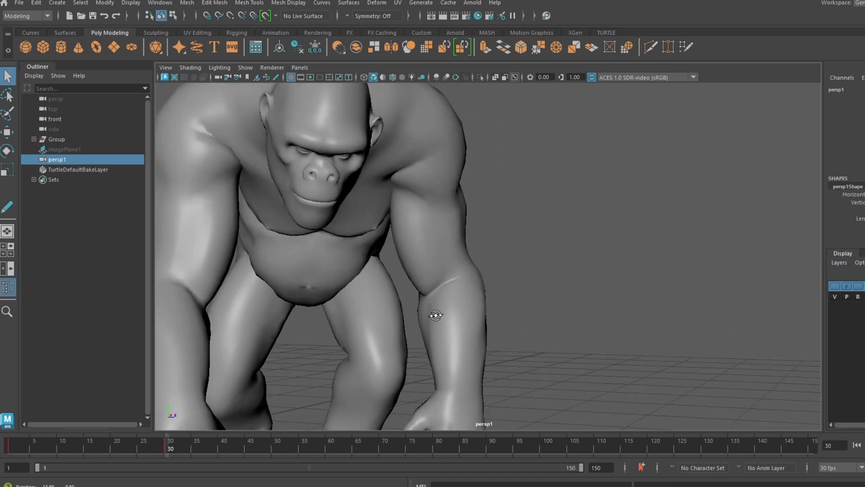
pyautogui.keyDown('alt'); pyautogui.moveTo(436, 315); pyautogui.dragTo(373, 175, button='right'); pyautogui.keyUp('alt')
pyautogui.keyDown('alt'); pyautogui.moveTo(382, 253); pyautogui.dragTo(409, 253); pyautogui.keyUp('alt')
pyautogui.keyDown('alt'); pyautogui.moveTo(409, 253); pyautogui.dragTo(377, 233, button='middle'); pyautogui.keyUp('alt')
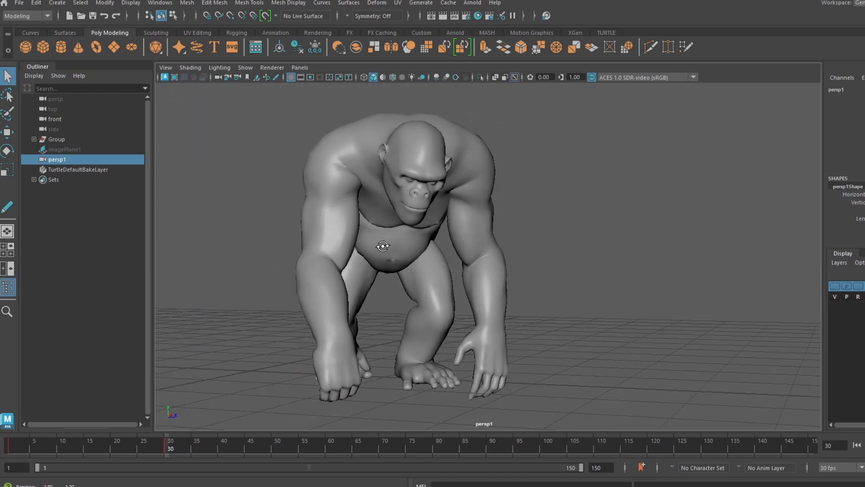
pyautogui.keyDown('alt'); pyautogui.moveTo(383, 246); pyautogui.dragTo(385, 245); pyautogui.keyUp('alt')
pyautogui.keyDown('alt'); pyautogui.moveTo(384, 245); pyautogui.dragTo(409, 244, button='middle'); pyautogui.keyUp('alt')
# Refine the persp1 framing at frame 30 and scrub through the camera move up to that frame.
pyautogui.moveTo(10, 447); pyautogui.dragTo(165, 456)
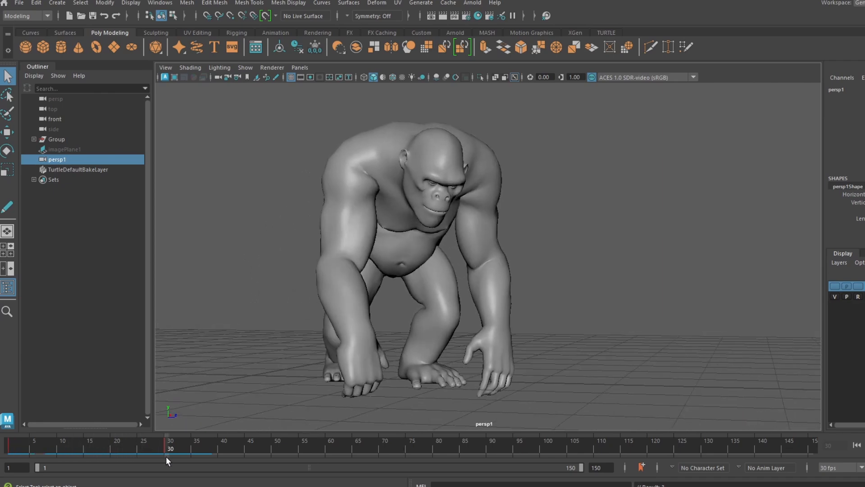
pyautogui.keyDown('alt'); pyautogui.moveTo(407, 257); pyautogui.dragTo(431, 260); pyautogui.keyUp('alt')
pyautogui.keyDown('alt'); pyautogui.moveTo(430, 260); pyautogui.dragTo(430, 261, button='middle'); pyautogui.keyUp('alt')
pyautogui.keyDown('alt'); pyautogui.moveTo(414, 275); pyautogui.dragTo(410, 258); pyautogui.keyUp('alt')
pyautogui.click(26, 444)
pyautogui.moveTo(26, 446); pyautogui.dragTo(166, 465)
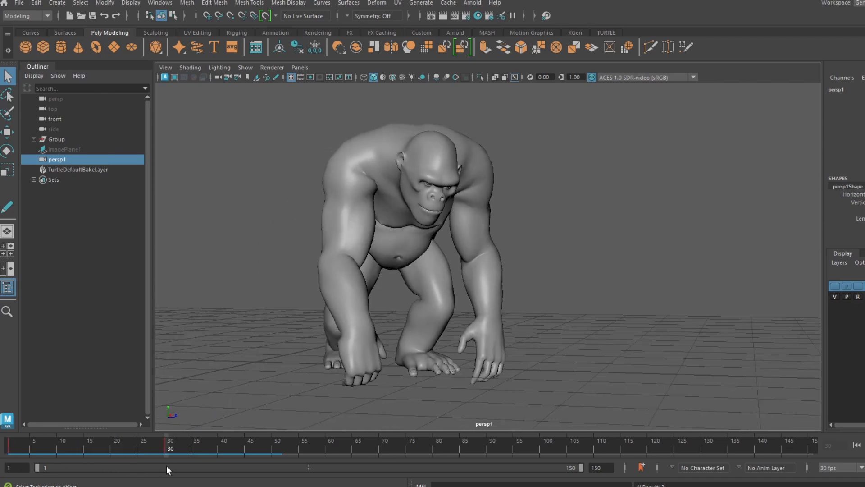
pyautogui.moveTo(28, 447); pyautogui.dragTo(167, 482)
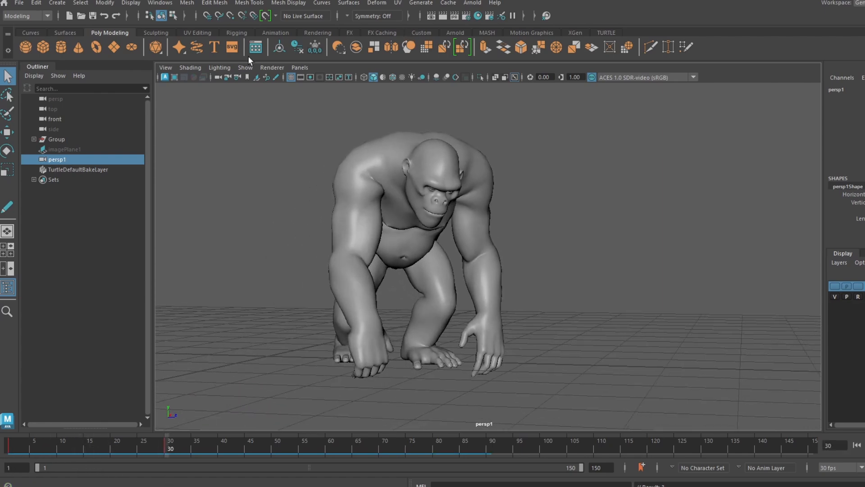
# Create a second camera from the view at frame 30 and key it on a closer side view of the ape's head and shoulders.
pyautogui.click(166, 67)
pyautogui.click(197, 109)
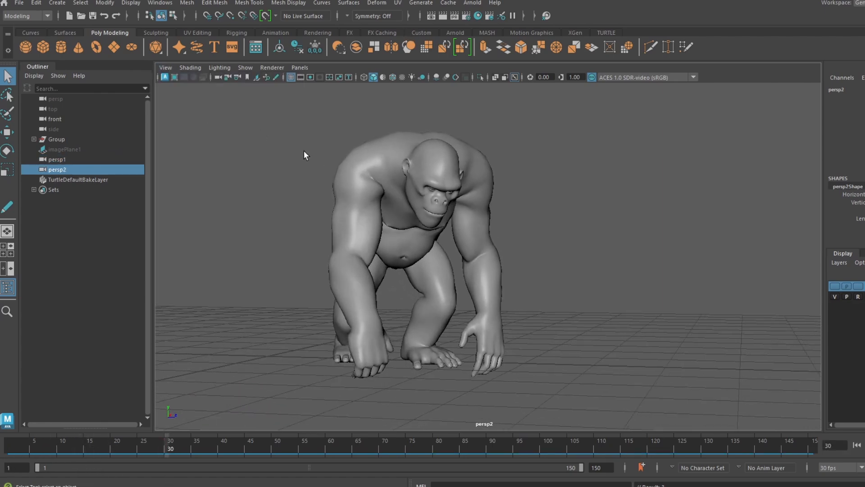
pyautogui.keyDown('alt'); pyautogui.moveTo(469, 220); pyautogui.dragTo(479, 257, button='right'); pyautogui.keyUp('alt')
pyautogui.keyDown('alt'); pyautogui.moveTo(479, 258); pyautogui.dragTo(577, 344, button='middle'); pyautogui.keyUp('alt')
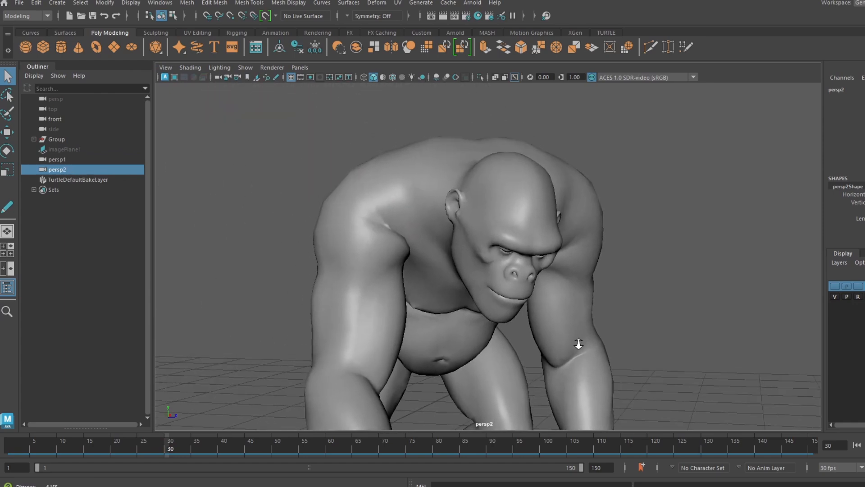
pyautogui.keyDown('alt'); pyautogui.moveTo(570, 338); pyautogui.dragTo(599, 332); pyautogui.keyUp('alt')
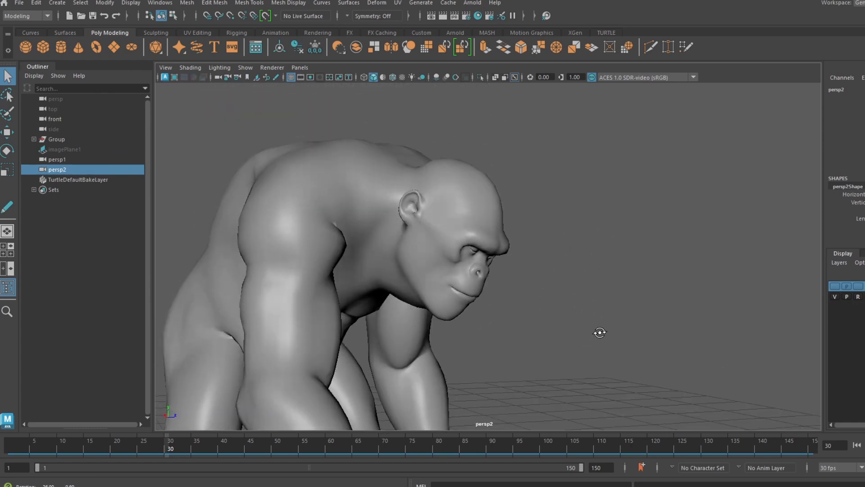
pyautogui.keyDown('alt'); pyautogui.moveTo(599, 332); pyautogui.dragTo(631, 314, button='middle'); pyautogui.keyUp('alt')
# At frame 60, reframe persp2 so the ape's head and back are inside the shot, and key the camera.
pyautogui.moveTo(169, 449); pyautogui.dragTo(329, 461)
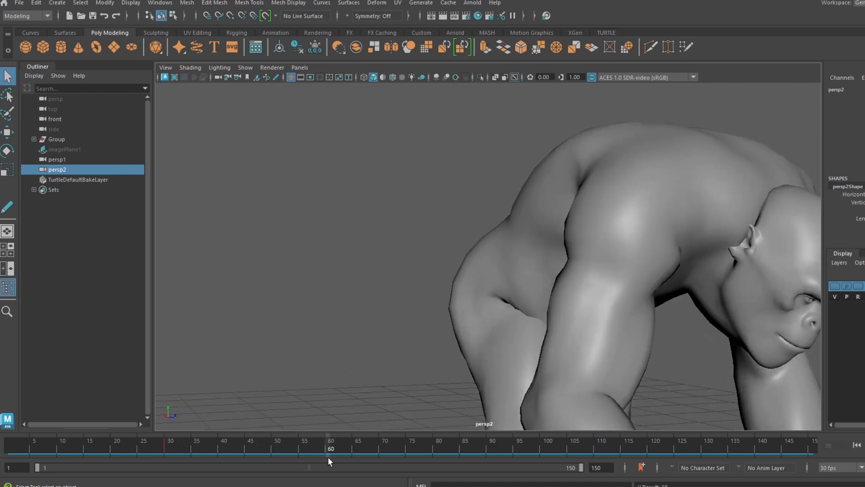
pyautogui.keyDown('alt'); pyautogui.moveTo(547, 303); pyautogui.dragTo(416, 291, button='middle'); pyautogui.keyUp('alt')
pyautogui.moveTo(166, 447); pyautogui.dragTo(330, 484)
pyautogui.keyDown('alt'); pyautogui.moveTo(534, 330); pyautogui.dragTo(476, 358, button='middle'); pyautogui.keyUp('alt')
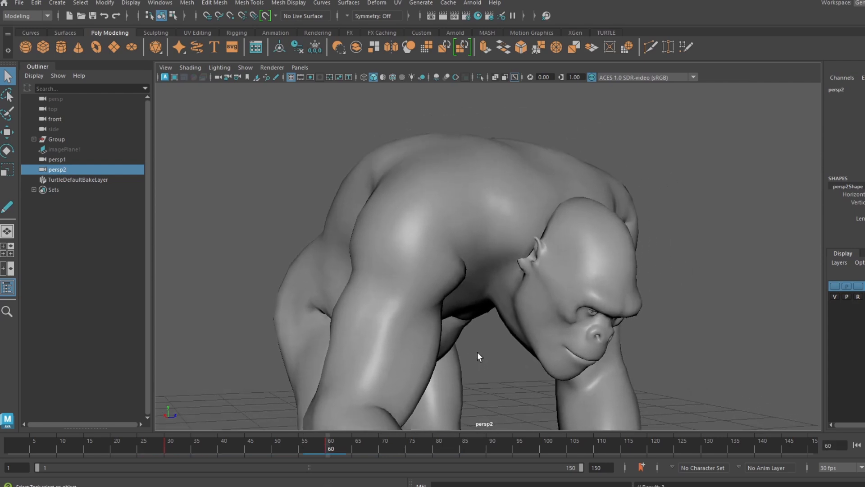
pyautogui.keyDown('alt'); pyautogui.moveTo(477, 353); pyautogui.dragTo(488, 342); pyautogui.keyUp('alt')
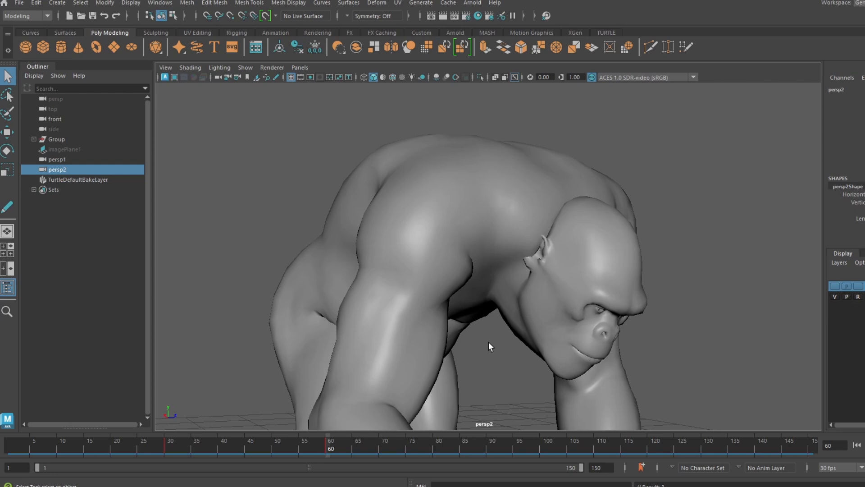
# Look through persp1 and scrub its camera move from the first frames to frame 59.
pyautogui.moveTo(112, 451)
pyautogui.mouseDown()
pyautogui.moveTo(193, 448)
pyautogui.moveTo(256, 464)
pyautogui.moveTo(60, 459)
pyautogui.moveTo(126, 454)
pyautogui.mouseUp()
pyautogui.click(300, 67)
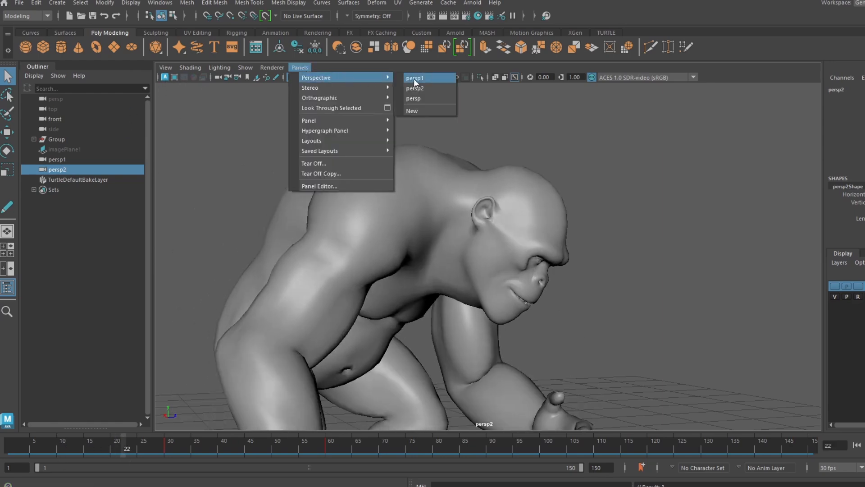
pyautogui.click(416, 86)
pyautogui.click(22, 449)
pyautogui.moveTo(21, 450); pyautogui.dragTo(323, 464)
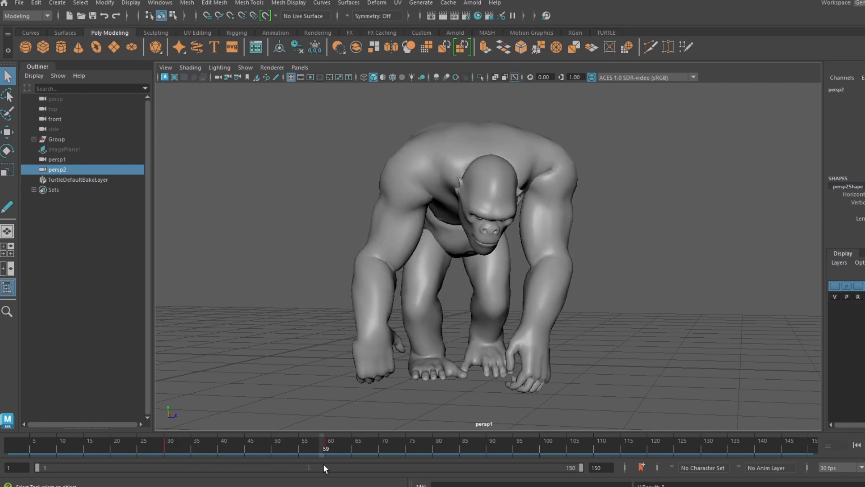
# Switch back to persp2, reframe the ape at about frame 74, and key the camera.
pyautogui.click(300, 67)
pyautogui.moveTo(351, 77)
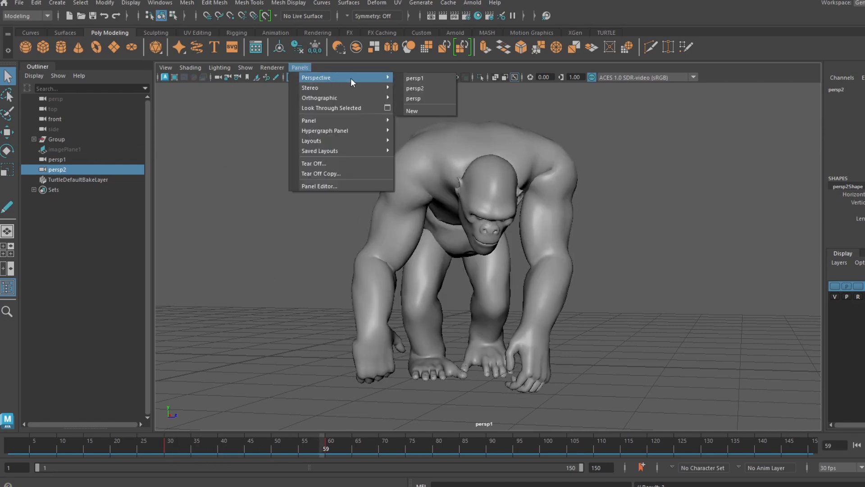
pyautogui.click(413, 91)
pyautogui.moveTo(153, 444); pyautogui.dragTo(402, 448)
pyautogui.keyDown('alt'); pyautogui.moveTo(497, 349); pyautogui.dragTo(472, 317, button='middle'); pyautogui.keyUp('alt')
pyautogui.keyDown('alt'); pyautogui.moveTo(472, 318); pyautogui.dragTo(431, 396, button='right'); pyautogui.keyUp('alt')
pyautogui.press('s')
# Try different persp2 camera distances at about frame 74, scrubbing through the move to check them.
pyautogui.keyDown('alt'); pyautogui.moveTo(483, 339); pyautogui.dragTo(471, 255, button='right'); pyautogui.keyUp('alt')
pyautogui.keyDown('alt'); pyautogui.moveTo(481, 294); pyautogui.dragTo(483, 303, button='middle'); pyautogui.keyUp('alt')
pyautogui.keyDown('alt'); pyautogui.moveTo(483, 304); pyautogui.dragTo(462, 330, button='right'); pyautogui.keyUp('alt')
pyautogui.moveTo(206, 449); pyautogui.dragTo(404, 448)
pyautogui.keyDown('alt'); pyautogui.moveTo(474, 349); pyautogui.dragTo(463, 160, button='right'); pyautogui.keyUp('alt')
# Try a closer persp2 framing of the ape at frame 83, and undo the last view change.
pyautogui.moveTo(282, 448); pyautogui.dragTo(450, 454)
pyautogui.keyDown('alt'); pyautogui.moveTo(586, 338); pyautogui.dragTo(574, 305, button='right'); pyautogui.keyUp('alt')
pyautogui.keyDown('alt'); pyautogui.moveTo(574, 305); pyautogui.dragTo(571, 305, button='middle'); pyautogui.keyUp('alt')
pyautogui.scroll(2, 571, 304)
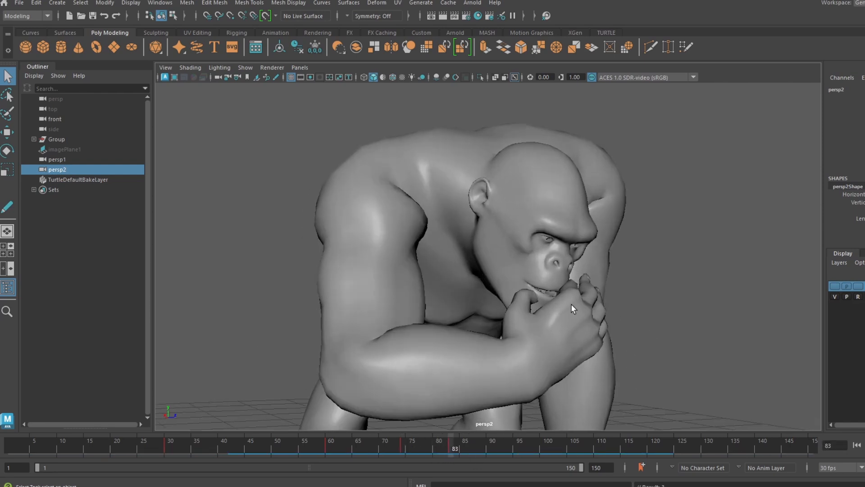
pyautogui.click(164, 68)
pyautogui.click(182, 130)
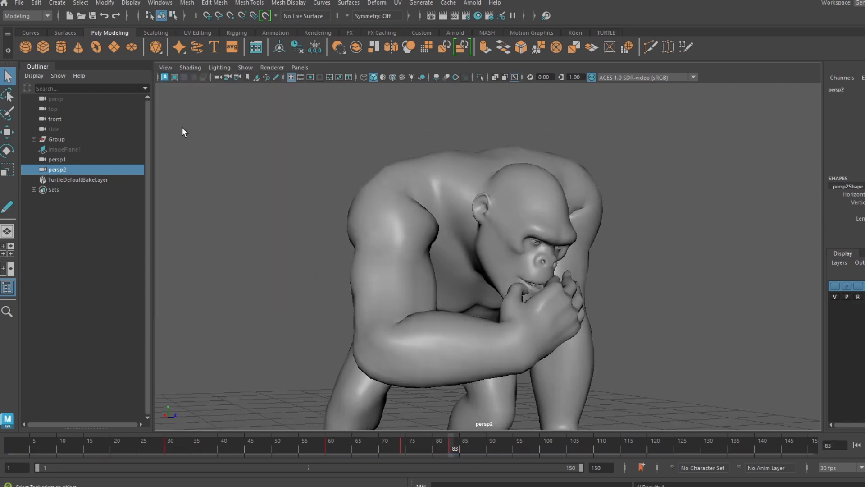
# At frame 80, frame persp2 tightly on the ape's face and raised hand, and key the camera.
pyautogui.keyDown('alt'); pyautogui.moveTo(503, 304); pyautogui.dragTo(518, 357, button='right'); pyautogui.keyUp('alt')
pyautogui.moveTo(387, 453); pyautogui.dragTo(437, 452)
pyautogui.keyDown('alt'); pyautogui.moveTo(556, 343); pyautogui.dragTo(491, 310, button='middle'); pyautogui.keyUp('alt')
pyautogui.moveTo(435, 453)
pyautogui.mouseDown()
pyautogui.moveTo(362, 454)
pyautogui.moveTo(435, 463)
pyautogui.mouseUp()
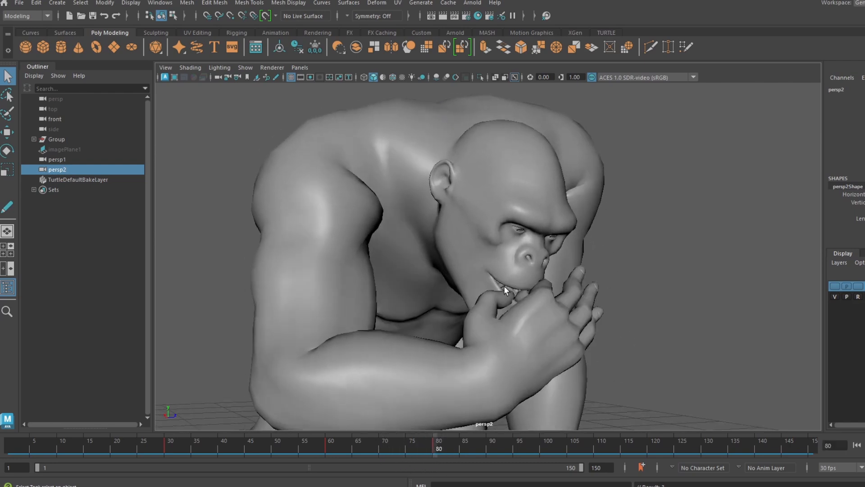
# At about frame 100, dolly and orbit persp2 to adjust the shot of the ape, and key the camera.
pyautogui.moveTo(495, 454); pyautogui.dragTo(548, 469)
pyautogui.keyDown('alt'); pyautogui.moveTo(528, 391); pyautogui.dragTo(568, 323, button='right'); pyautogui.keyUp('alt')
pyautogui.keyDown('alt'); pyautogui.moveTo(568, 323); pyautogui.dragTo(564, 326, button='middle'); pyautogui.keyUp('alt')
pyautogui.keyDown('alt'); pyautogui.moveTo(564, 326); pyautogui.dragTo(584, 337); pyautogui.keyUp('alt')
# Lower the ape in the persp2 framing at frame 80, check the remaining animation, and key the camera at frame 135.
pyautogui.moveTo(427, 453)
pyautogui.mouseDown()
pyautogui.moveTo(446, 450)
pyautogui.moveTo(437, 447)
pyautogui.mouseUp()
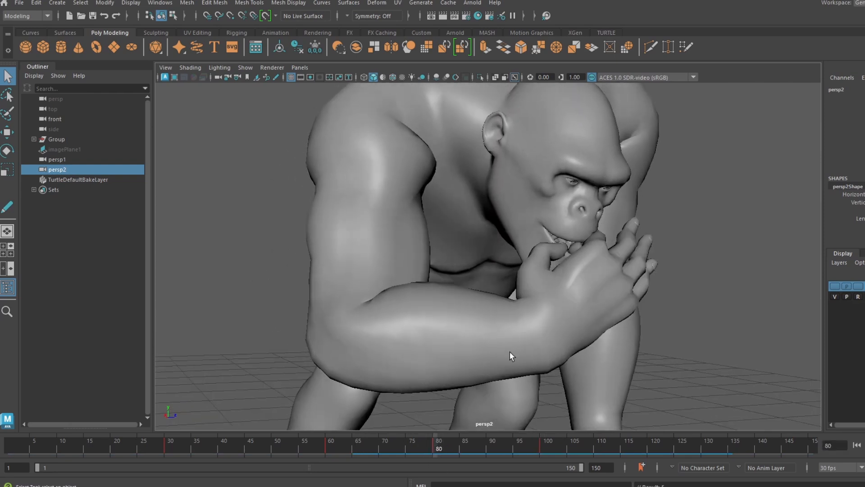
pyautogui.keyDown('alt'); pyautogui.moveTo(516, 331); pyautogui.dragTo(487, 398, button='middle'); pyautogui.keyUp('alt')
pyautogui.moveTo(435, 450); pyautogui.dragTo(810, 463)
pyautogui.moveTo(703, 453); pyautogui.dragTo(731, 449)
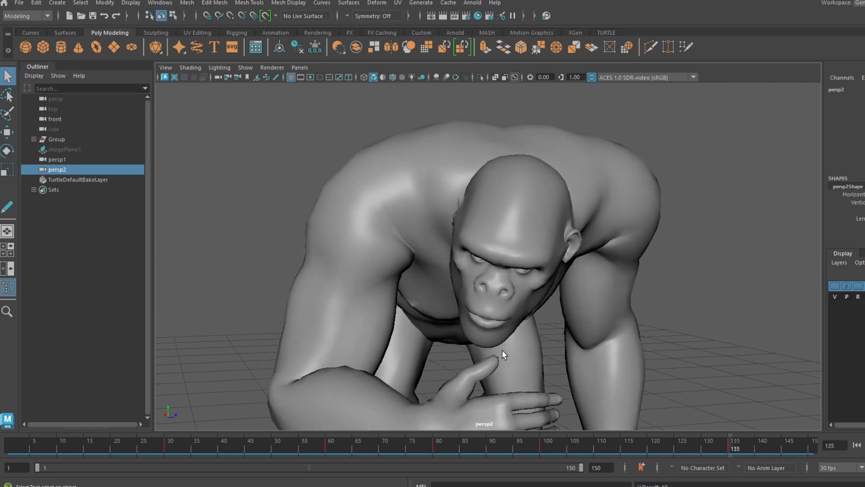
# Create a third camera from the view at frame 135 and orbit it to the ape's opposite side with open space before its face.
pyautogui.click(166, 68)
pyautogui.click(187, 109)
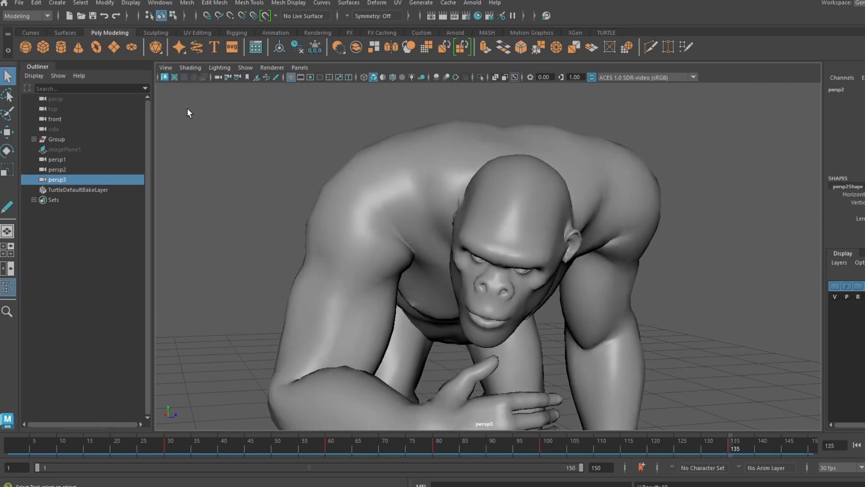
pyautogui.keyDown('alt'); pyautogui.moveTo(695, 339); pyautogui.dragTo(531, 276); pyautogui.keyUp('alt')
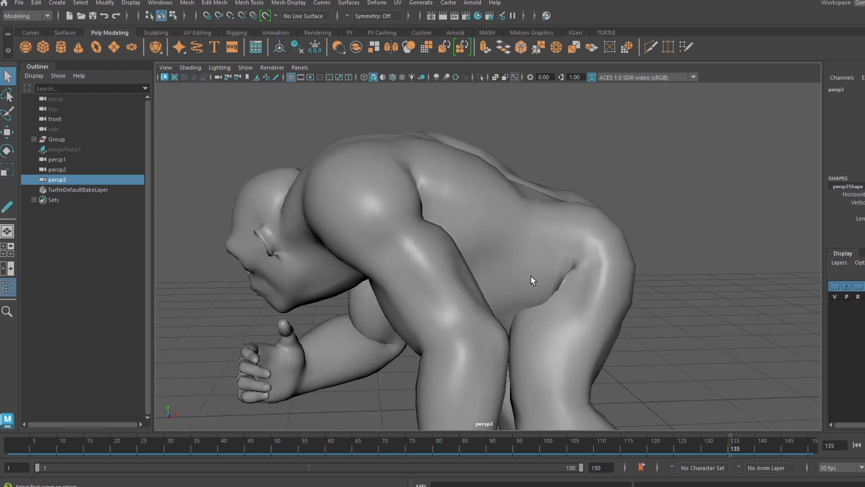
pyautogui.keyDown('alt'); pyautogui.moveTo(531, 275); pyautogui.dragTo(624, 273, button='middle'); pyautogui.keyUp('alt')
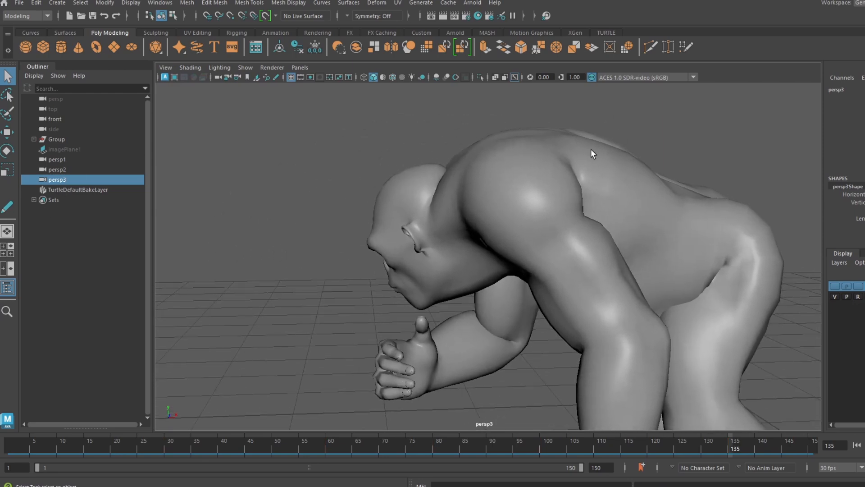
pyautogui.scroll(-2, 590, 148)
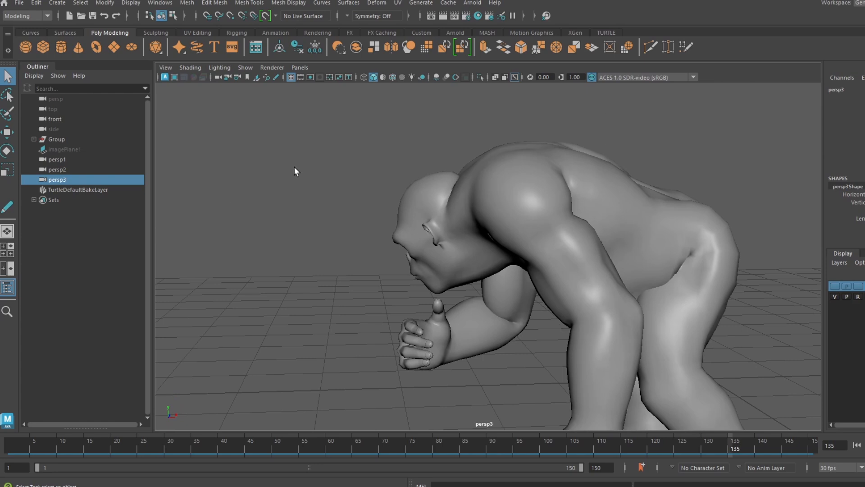
# At frame 150, pan persp3 to give the hunched ape a lower, more central position in the shot.
pyautogui.moveTo(732, 448)
pyautogui.mouseDown()
pyautogui.moveTo(793, 449)
pyautogui.moveTo(726, 437)
pyautogui.moveTo(822, 447)
pyautogui.mouseUp()
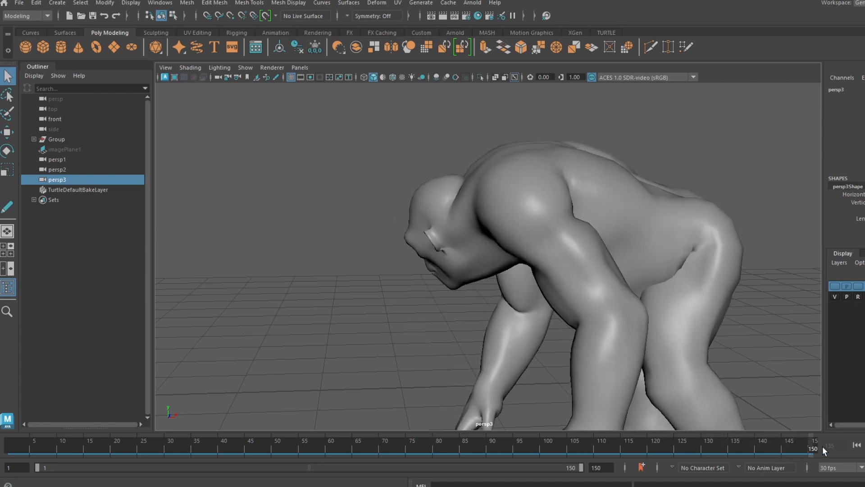
pyautogui.keyDown('alt'); pyautogui.moveTo(465, 254); pyautogui.dragTo(421, 255, button='middle'); pyautogui.keyUp('alt')
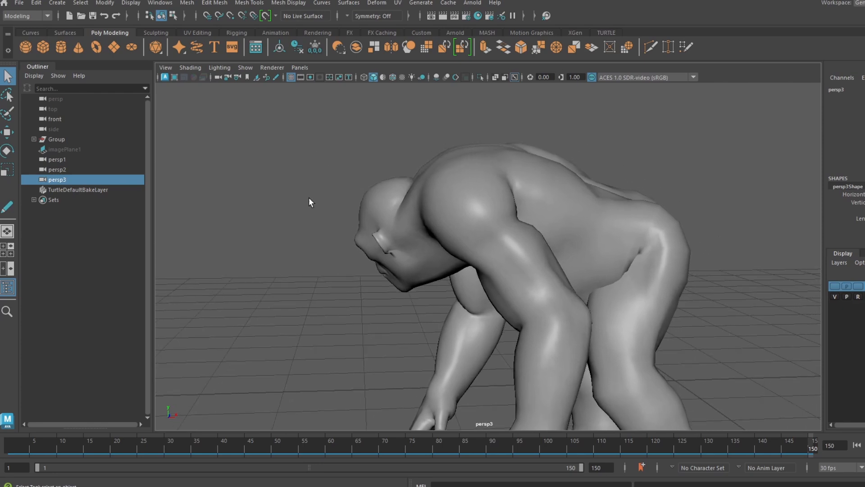
pyautogui.keyDown('alt'); pyautogui.moveTo(633, 398); pyautogui.dragTo(635, 427, button='middle'); pyautogui.keyUp('alt')
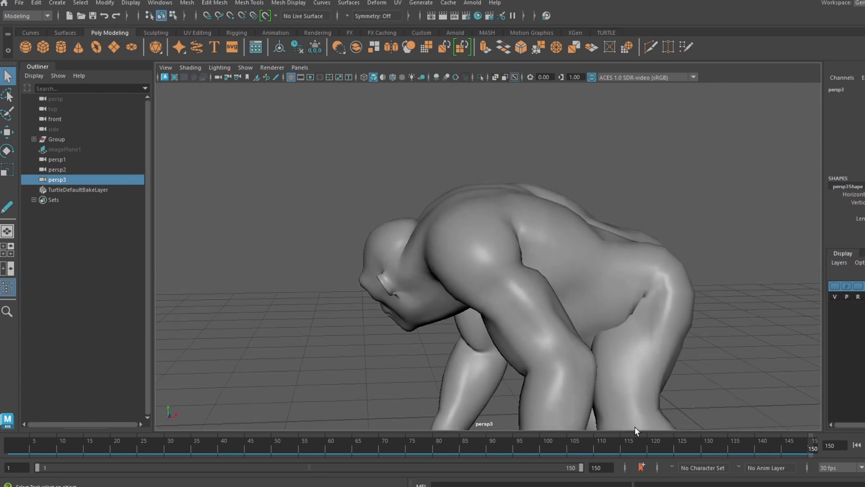
pyautogui.keyDown('alt'); pyautogui.moveTo(628, 371); pyautogui.dragTo(630, 364, button='middle'); pyautogui.keyUp('alt')
pyautogui.moveTo(793, 444); pyautogui.dragTo(811, 453)
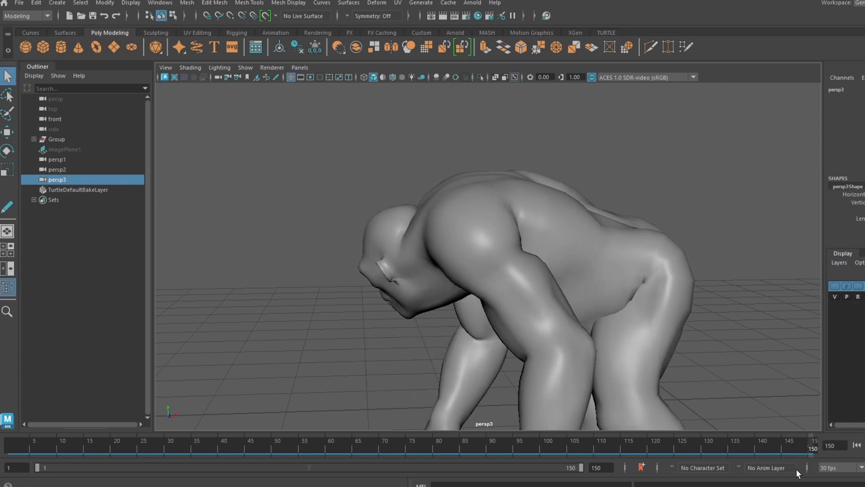
# Key persp3 at frame 135, and at frame 150 dolly closer, orbit to a lower angle and key the camera.
pyautogui.click(300, 68)
pyautogui.moveTo(699, 454); pyautogui.dragTo(832, 456)
pyautogui.keyDown('alt'); pyautogui.moveTo(551, 323); pyautogui.dragTo(566, 332, button='right'); pyautogui.keyUp('alt')
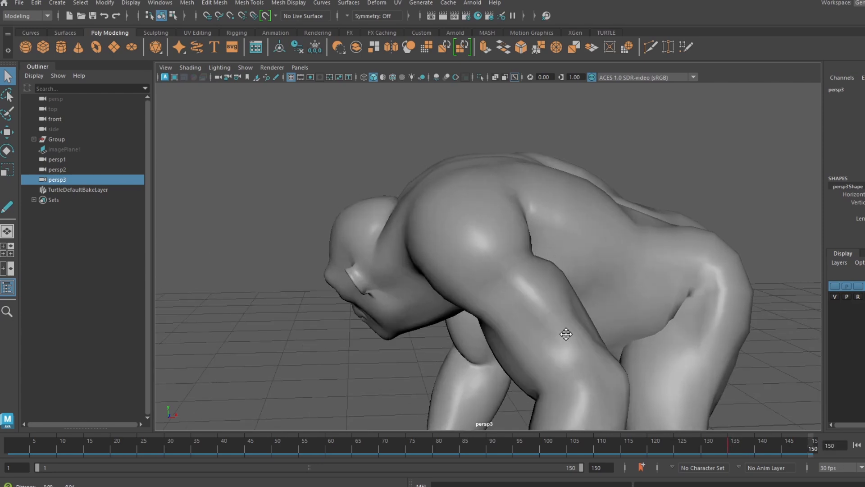
pyautogui.keyDown('alt'); pyautogui.moveTo(566, 332); pyautogui.dragTo(573, 329, button='middle'); pyautogui.keyUp('alt')
pyautogui.keyDown('alt'); pyautogui.moveTo(573, 330); pyautogui.dragTo(564, 322); pyautogui.keyUp('alt')
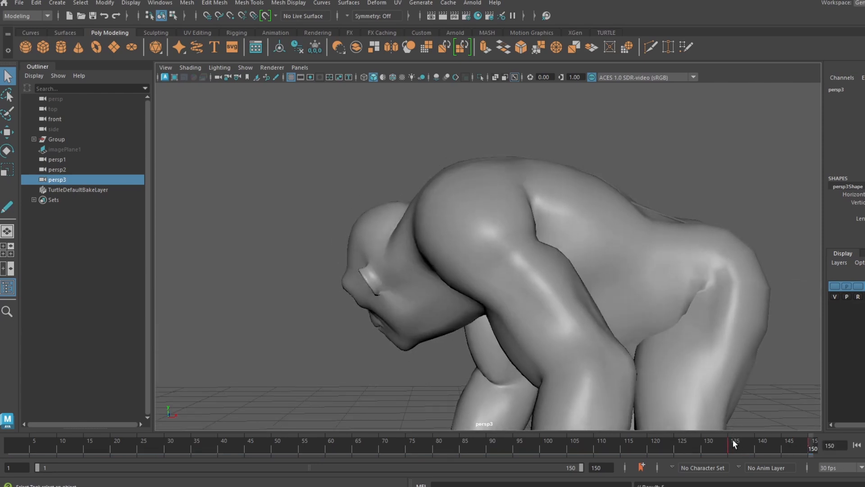
# At frame 135, dolly and pan persp3 closer to the ape's head and raised hand, and key the camera.
pyautogui.click(733, 442)
pyautogui.keyDown('alt'); pyautogui.moveTo(603, 339); pyautogui.dragTo(612, 336, button='right'); pyautogui.keyUp('alt')
pyautogui.keyDown('alt'); pyautogui.moveTo(612, 336); pyautogui.dragTo(626, 330, button='middle'); pyautogui.keyUp('alt')
pyautogui.moveTo(746, 451); pyautogui.dragTo(728, 447)
# Review the ape's animation through persp2 and persp1 to compare their shots.
pyautogui.click(63, 170)
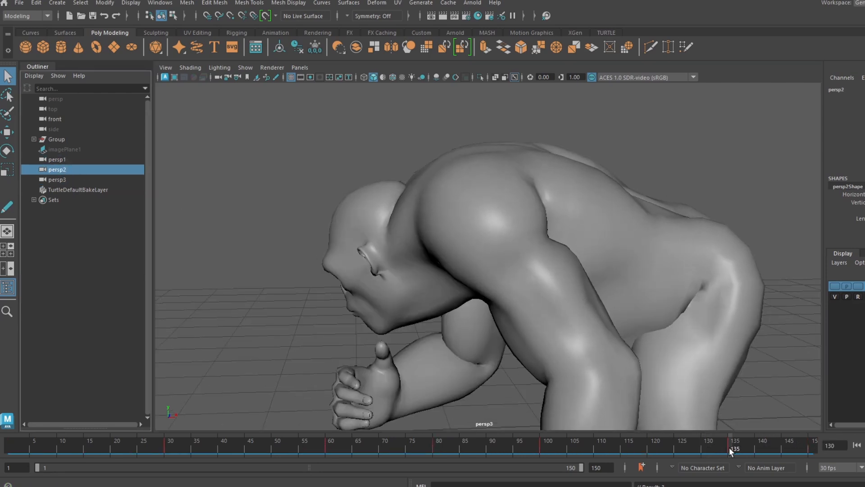
pyautogui.click(300, 67)
pyautogui.click(408, 84)
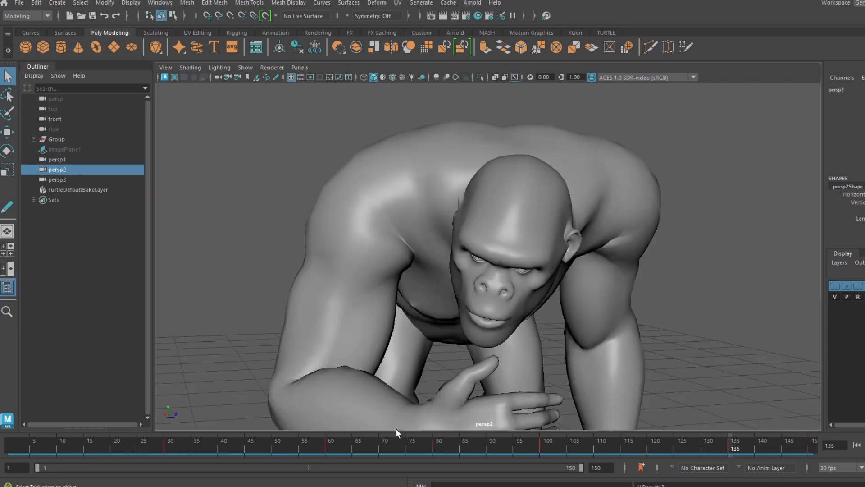
pyautogui.moveTo(394, 444); pyautogui.dragTo(449, 448)
pyautogui.click(299, 67)
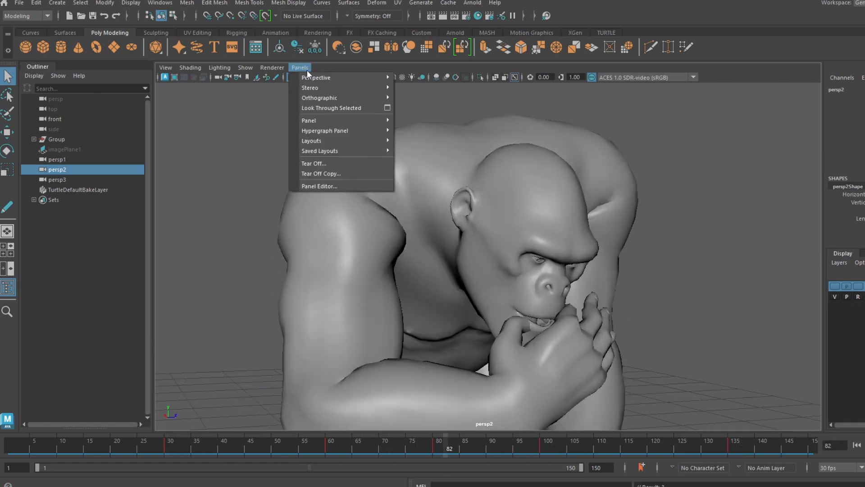
pyautogui.click(401, 94)
pyautogui.moveTo(41, 443); pyautogui.dragTo(118, 467)
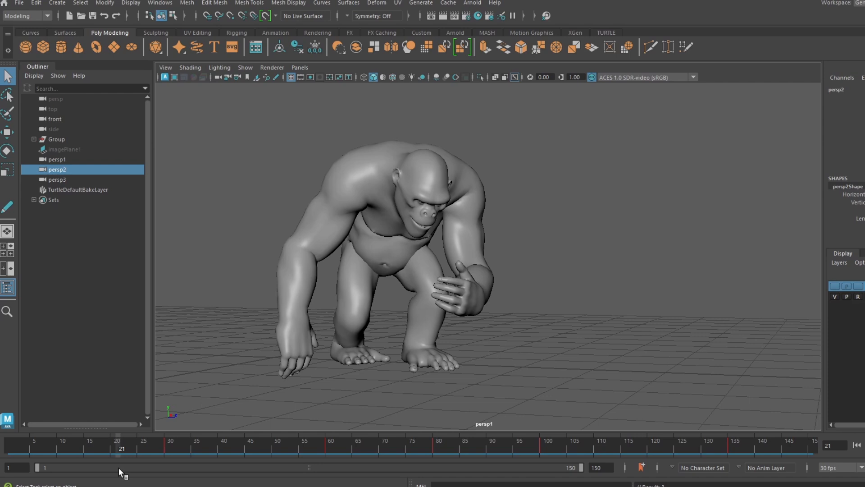
# Save the scene under the new name kong_animation_with_camera.ma.
pyautogui.click(19, 3)
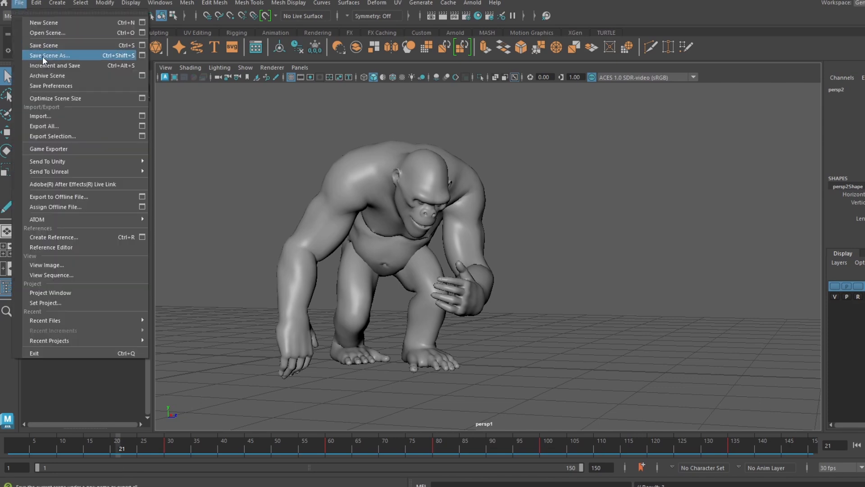
pyautogui.click(36, 53)
pyautogui.click(449, 384)
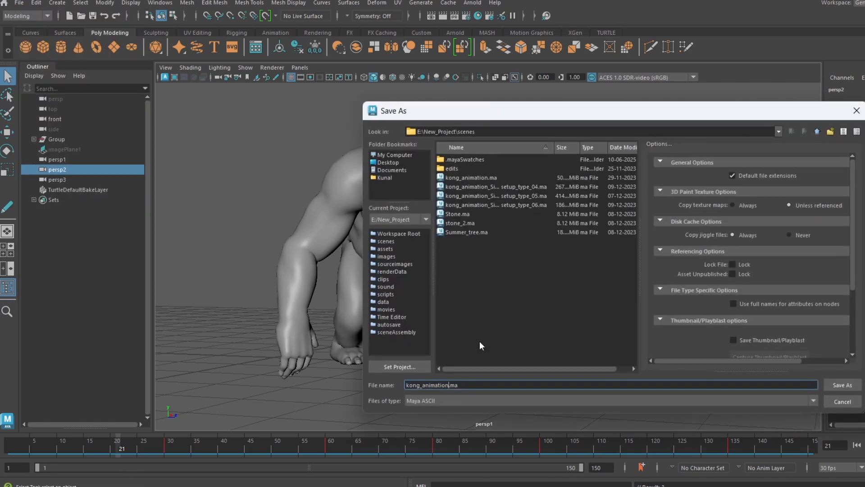
pyautogui.write('_with_camera')
pyautogui.press('Return')
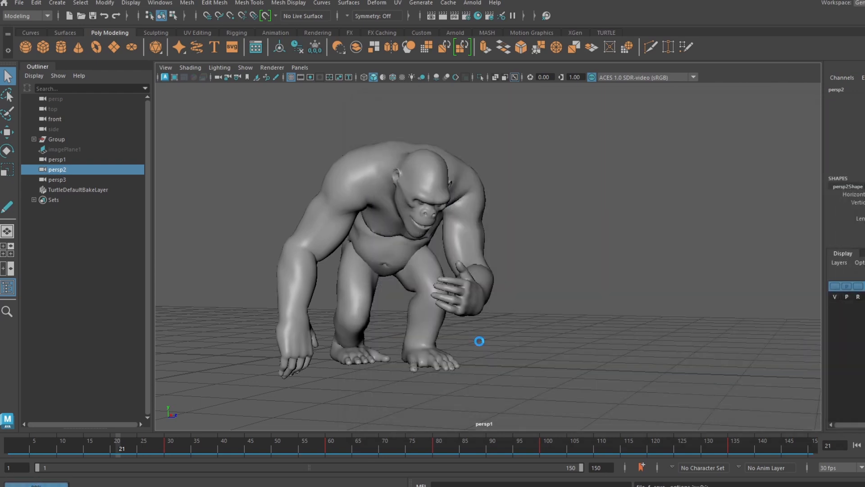
# Open the scene Ryu_Helicopter_Kick2_arnold.mb from the project's scenes folder.
pyautogui.click(19, 4)
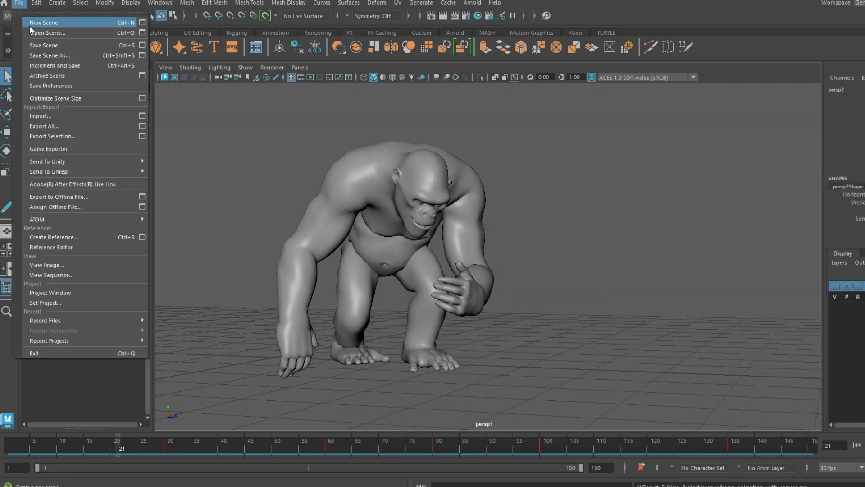
pyautogui.click(28, 27)
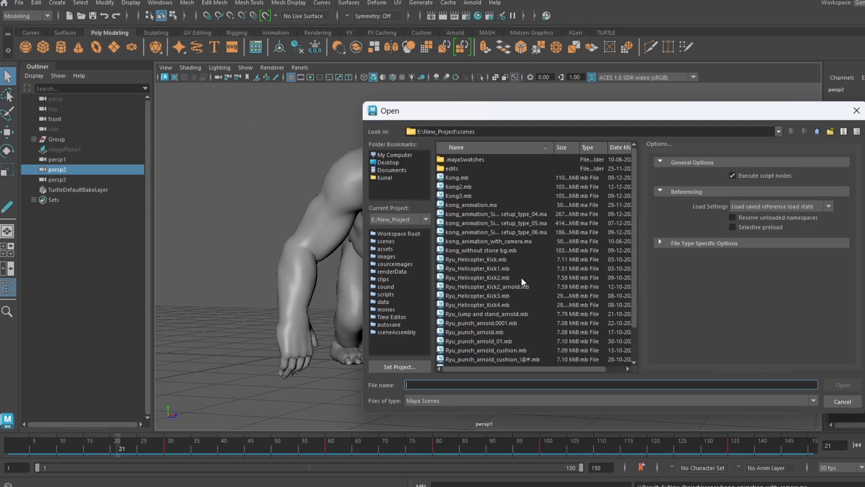
pyautogui.doubleClick(495, 287)
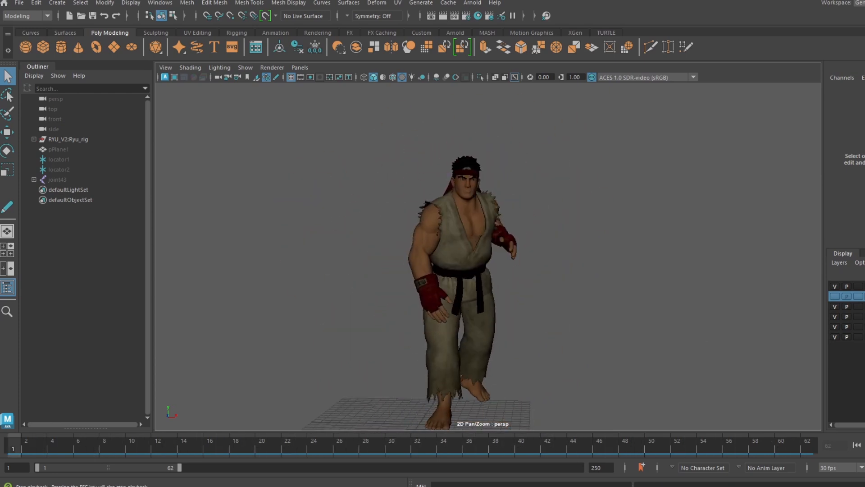
# Play through the fighter's kick animation and return to frame 1.
pyautogui.hotkey('alt', 'v')
pyautogui.keyDown('alt'); pyautogui.moveTo(533, 294); pyautogui.dragTo(539, 310); pyautogui.keyUp('alt')
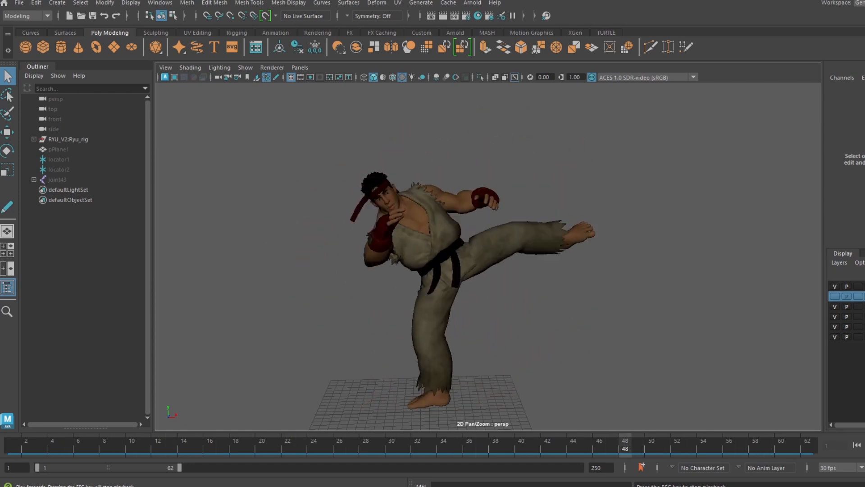
pyautogui.press('Escape')
pyautogui.moveTo(31, 450); pyautogui.dragTo(3, 448)
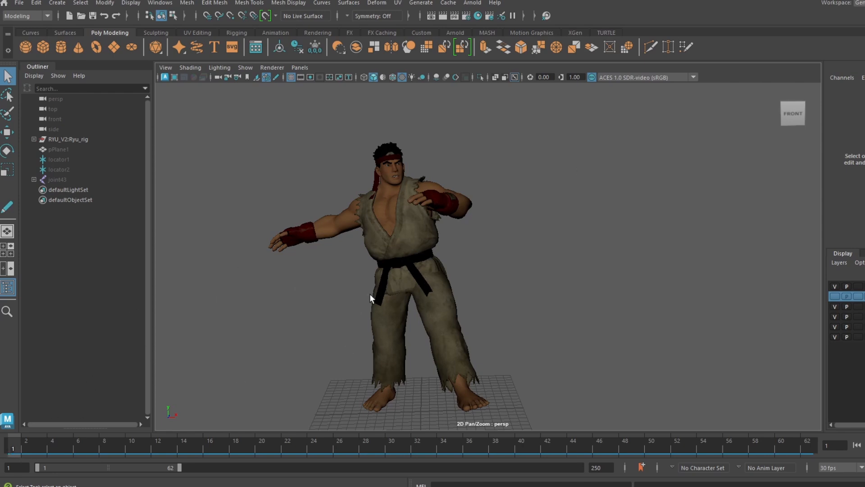
# Look through the default perspective camera, and dolly and pan to center the fighter's full body in the view.
pyautogui.keyDown('alt'); pyautogui.moveTo(333, 252); pyautogui.dragTo(356, 239); pyautogui.keyUp('alt')
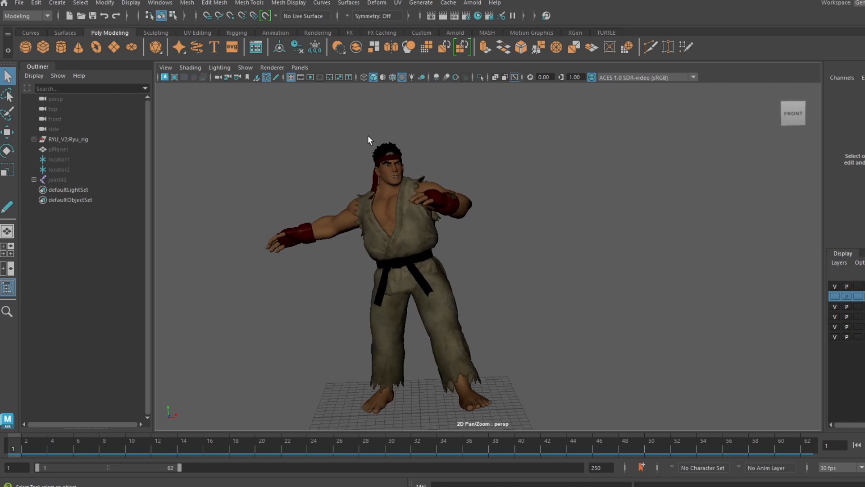
pyautogui.click(299, 68)
pyautogui.moveTo(370, 78)
pyautogui.click(430, 79)
pyautogui.moveTo(465, 257)
pyautogui.keyDown('alt'); pyautogui.mouseDown(button='right')
pyautogui.moveTo(479, 290)
pyautogui.moveTo(454, 261)
pyautogui.mouseUp(button='right'); pyautogui.keyUp('alt')
pyautogui.keyDown('alt'); pyautogui.moveTo(455, 261); pyautogui.dragTo(495, 241, button='middle'); pyautogui.keyUp('alt')
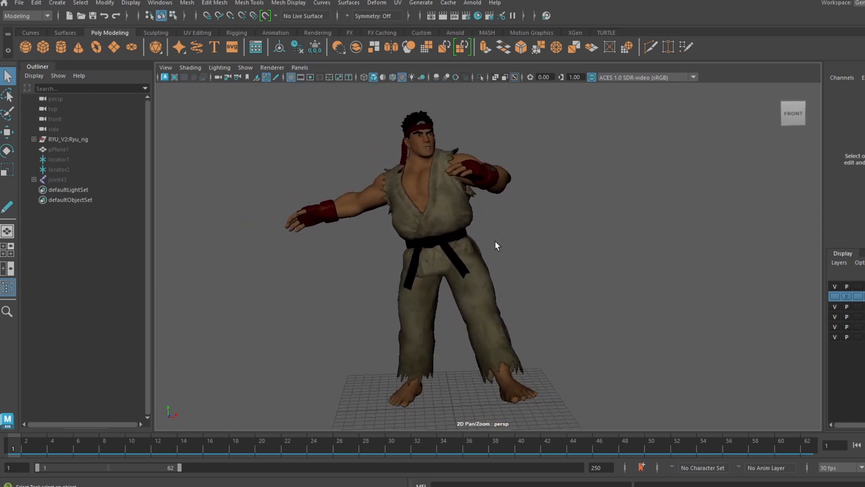
# Orbit to a low-angle, full-body view of the fighter at frame 1 and create a keyed camera from that view.
pyautogui.keyDown('alt'); pyautogui.moveTo(494, 241); pyautogui.dragTo(471, 225); pyautogui.keyUp('alt')
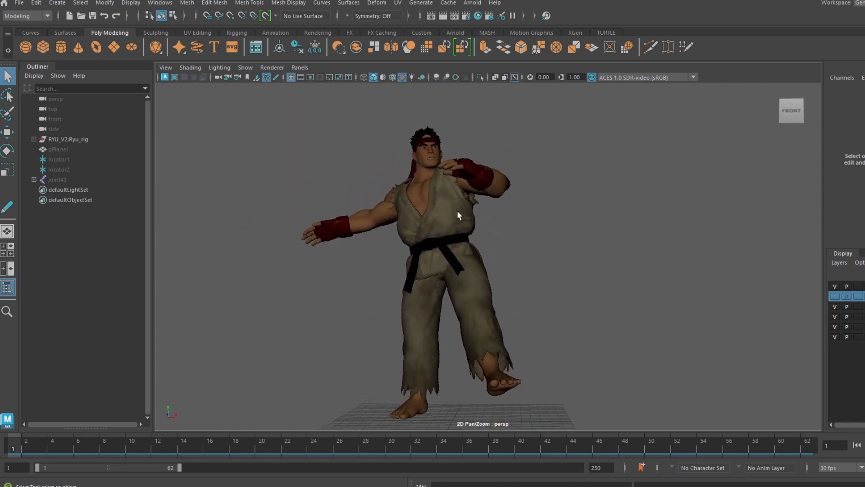
pyautogui.keyDown('alt'); pyautogui.moveTo(441, 198); pyautogui.dragTo(473, 283); pyautogui.keyUp('alt')
pyautogui.keyDown('alt'); pyautogui.moveTo(473, 283); pyautogui.dragTo(481, 308, button='right'); pyautogui.keyUp('alt')
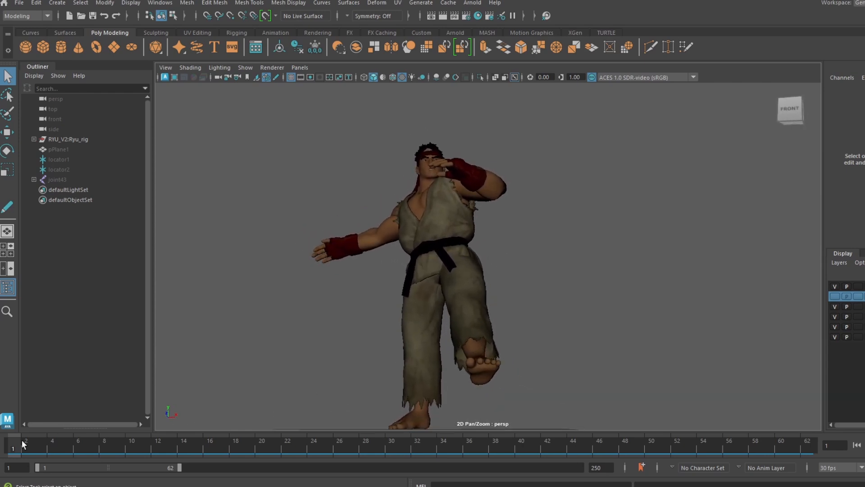
pyautogui.moveTo(23, 444)
pyautogui.mouseDown()
pyautogui.moveTo(61, 453)
pyautogui.moveTo(16, 446)
pyautogui.mouseUp()
pyautogui.keyDown('alt'); pyautogui.moveTo(456, 224); pyautogui.dragTo(444, 229); pyautogui.keyUp('alt')
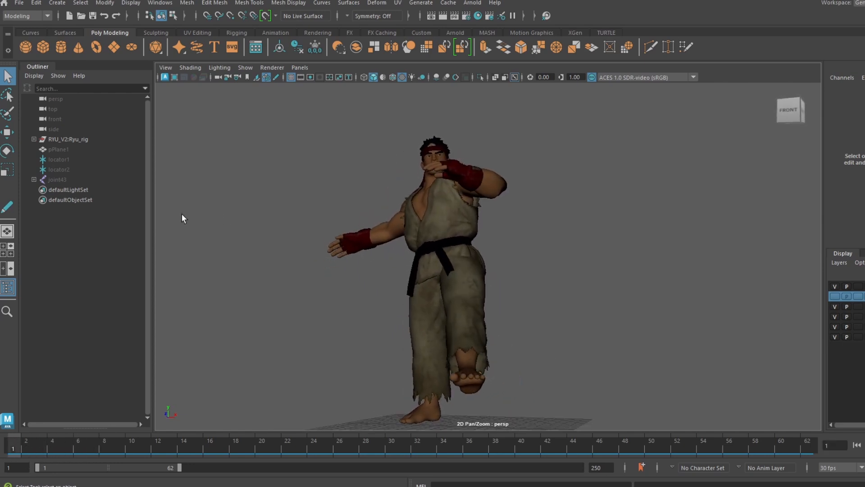
pyautogui.click(165, 67)
pyautogui.click(185, 93)
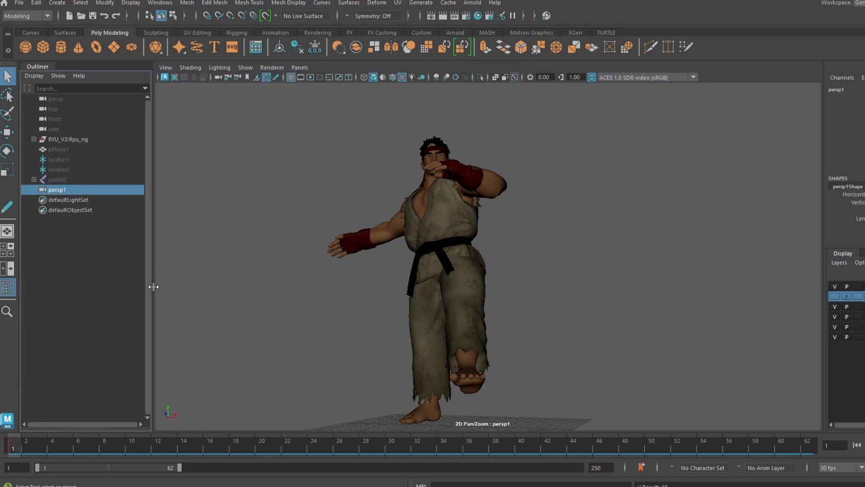
# At frame 1, reframe persp1 into a low-angle, full-body shot with the fighter left of center and open space beside him.
pyautogui.moveTo(21, 444)
pyautogui.mouseDown()
pyautogui.moveTo(170, 452)
pyautogui.moveTo(18, 459)
pyautogui.moveTo(107, 448)
pyautogui.moveTo(12, 447)
pyautogui.mouseUp()
pyautogui.moveTo(428, 303); pyautogui.dragTo(380, 302)
pyautogui.keyDown('alt'); pyautogui.moveTo(380, 302); pyautogui.dragTo(356, 303, button='middle'); pyautogui.keyUp('alt')
pyautogui.keyDown('alt'); pyautogui.moveTo(346, 305); pyautogui.dragTo(356, 311, button='right'); pyautogui.keyUp('alt')
pyautogui.keyDown('alt'); pyautogui.moveTo(356, 310); pyautogui.dragTo(377, 311); pyautogui.keyUp('alt')
pyautogui.keyDown('alt'); pyautogui.moveTo(377, 312); pyautogui.dragTo(349, 230, button='right'); pyautogui.keyUp('alt')
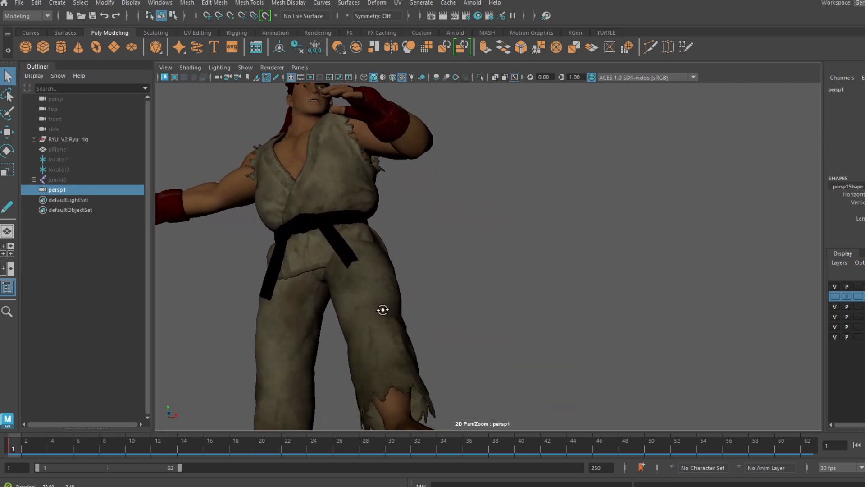
pyautogui.keyDown('alt'); pyautogui.moveTo(349, 230); pyautogui.dragTo(377, 256); pyautogui.keyUp('alt')
pyautogui.keyDown('alt'); pyautogui.moveTo(377, 256); pyautogui.dragTo(386, 247, button='middle'); pyautogui.keyUp('alt')
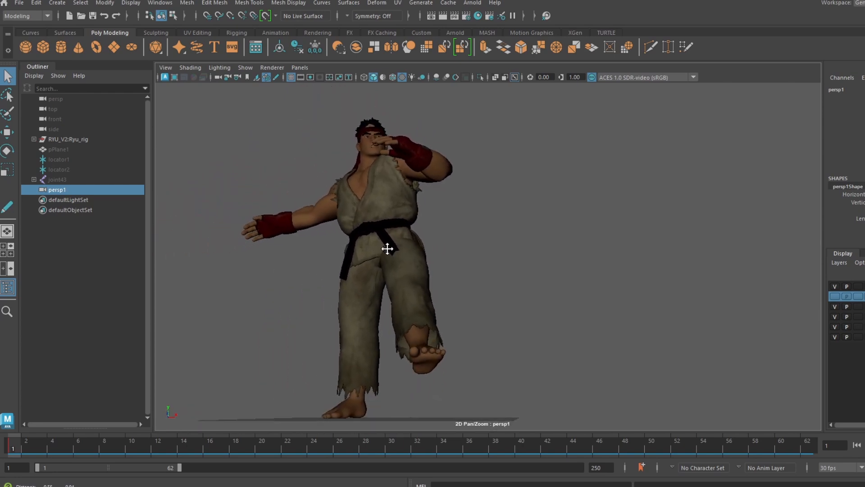
pyautogui.keyDown('alt'); pyautogui.moveTo(386, 248); pyautogui.dragTo(386, 254, button='right'); pyautogui.keyUp('alt')
pyautogui.keyDown('alt'); pyautogui.moveTo(386, 254); pyautogui.dragTo(386, 258); pyautogui.keyUp('alt')
pyautogui.keyDown('alt'); pyautogui.moveTo(386, 258); pyautogui.dragTo(370, 274, button='middle'); pyautogui.keyUp('alt')
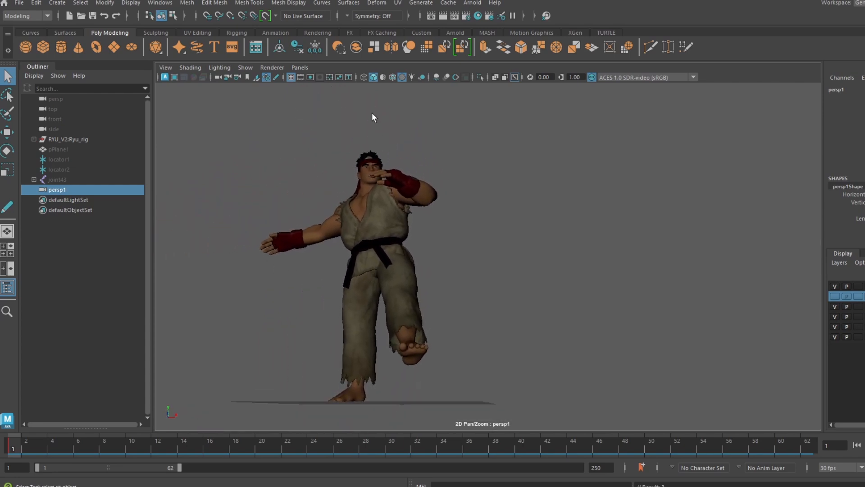
# Dolly and pan persp1 slightly closer to the fighter at frame 1, and key the camera.
pyautogui.keyDown('alt'); pyautogui.moveTo(375, 344); pyautogui.dragTo(409, 313, button='right'); pyautogui.keyUp('alt')
pyautogui.keyDown('alt'); pyautogui.moveTo(410, 313); pyautogui.dragTo(434, 302, button='middle'); pyautogui.keyUp('alt')
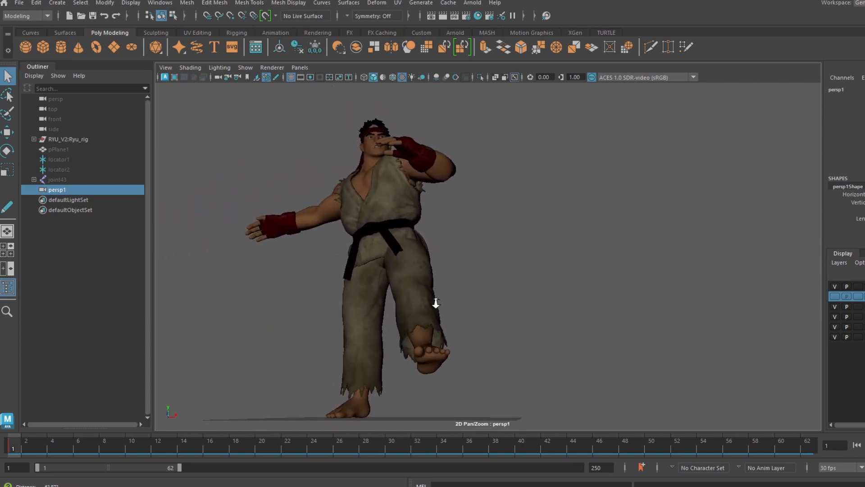
pyautogui.keyDown('alt'); pyautogui.moveTo(434, 301); pyautogui.dragTo(434, 307, button='right'); pyautogui.keyUp('alt')
pyautogui.keyDown('alt'); pyautogui.moveTo(434, 306); pyautogui.dragTo(436, 306, button='middle'); pyautogui.keyUp('alt')
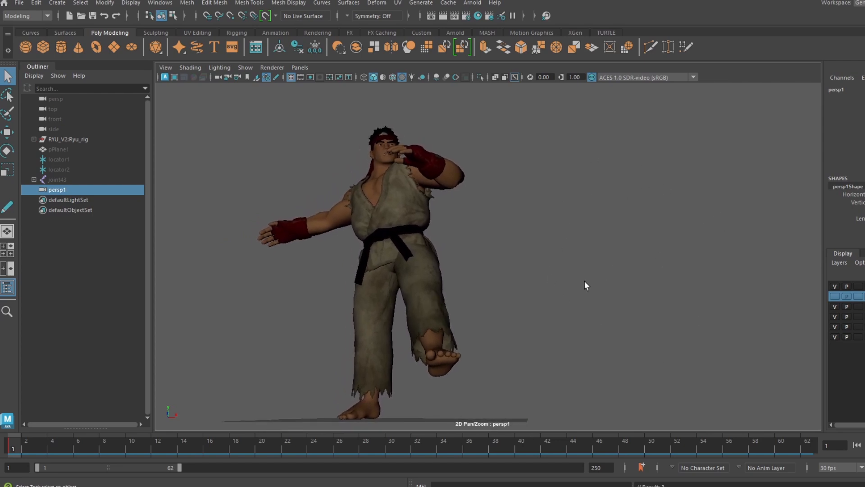
# Expand the Ryu_rig hierarchy and its JNT_GRP group in the Outliner to examine their contents.
pyautogui.keyDown('alt'); pyautogui.moveTo(406, 233); pyautogui.dragTo(363, 155); pyautogui.keyUp('alt')
pyautogui.click(34, 139)
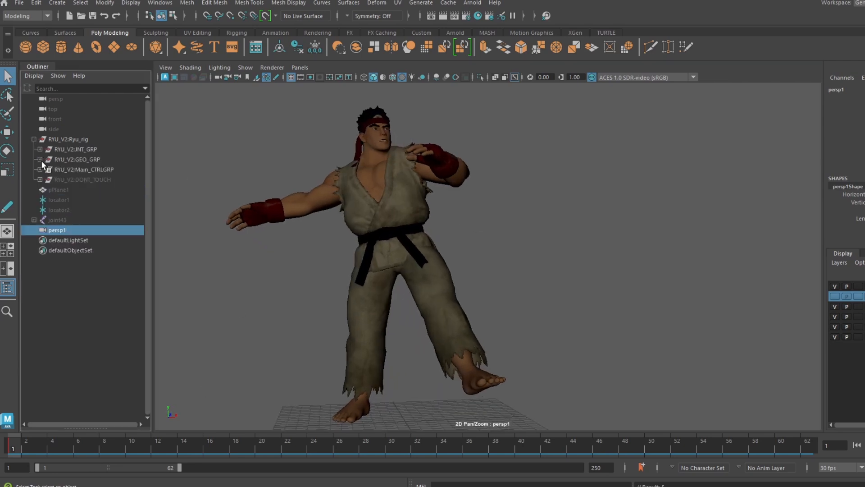
pyautogui.click(40, 149)
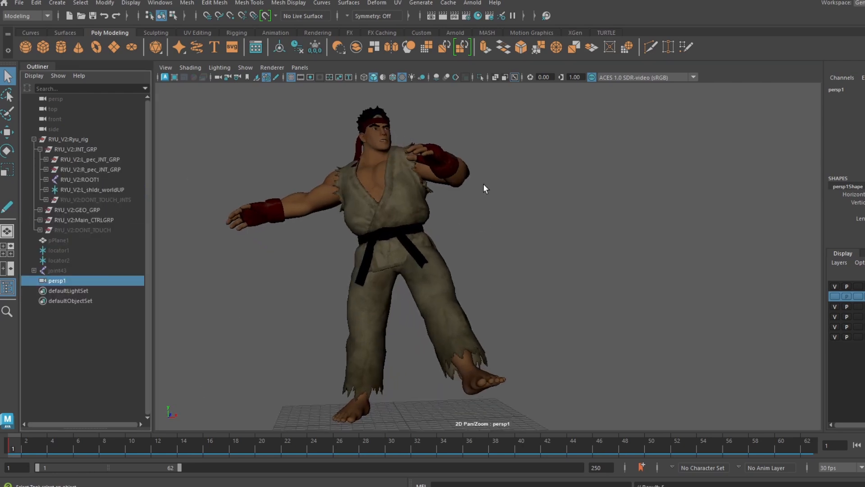
pyautogui.keyDown('alt'); pyautogui.moveTo(494, 259); pyautogui.dragTo(472, 255); pyautogui.keyUp('alt')
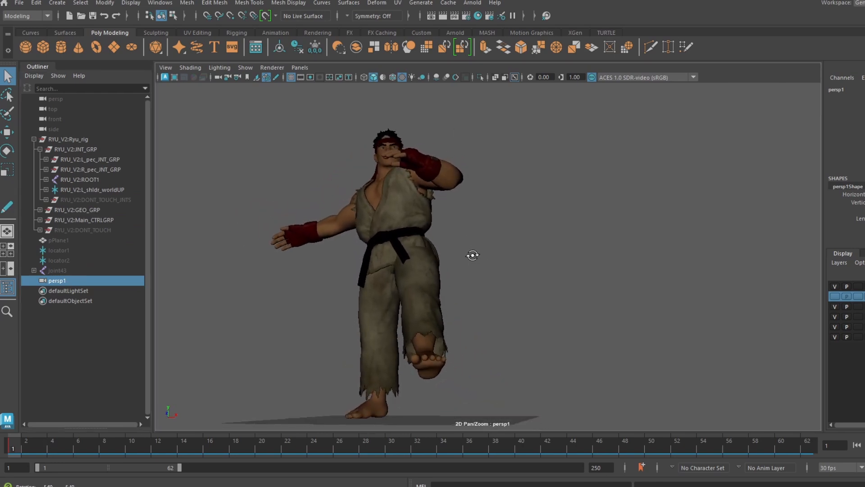
pyautogui.moveTo(16, 449); pyautogui.dragTo(27, 471)
pyautogui.keyDown('alt'); pyautogui.moveTo(376, 289); pyautogui.dragTo(349, 288, button='middle'); pyautogui.keyUp('alt')
pyautogui.scroll(-2, 351, 293)
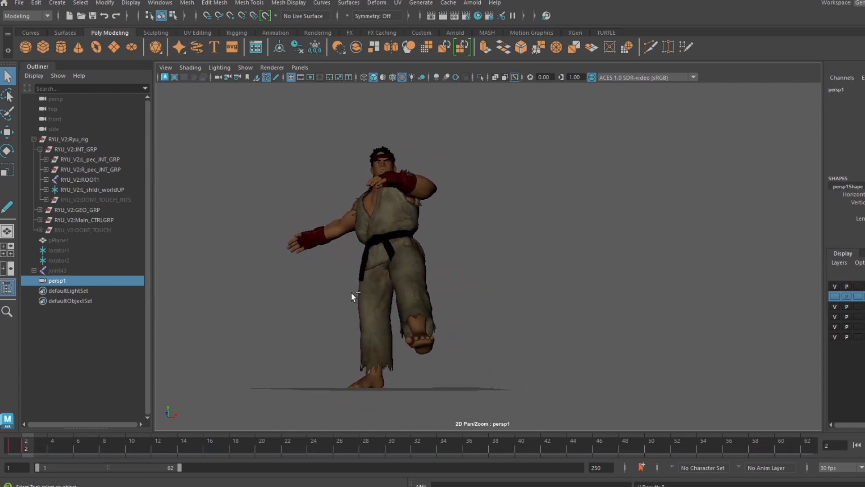
pyautogui.hotkey('ctrl', 'z')
# Adjust the low-angle persp1 framing at frame 1, key the camera at frames 1 and 14, and check the motion to frame 20.
pyautogui.keyDown('alt'); pyautogui.moveTo(468, 263); pyautogui.dragTo(450, 259, button='middle'); pyautogui.keyUp('alt')
pyautogui.keyDown('alt'); pyautogui.moveTo(450, 259); pyautogui.dragTo(444, 288); pyautogui.keyUp('alt')
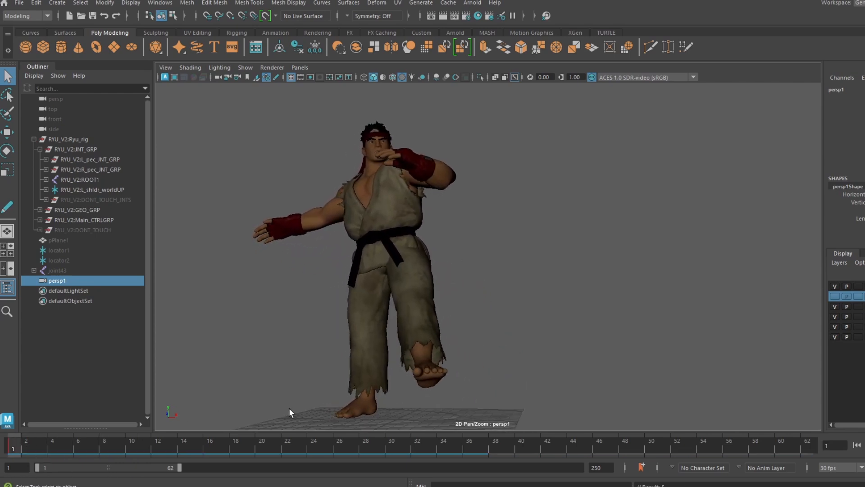
pyautogui.moveTo(63, 445); pyautogui.dragTo(258, 481)
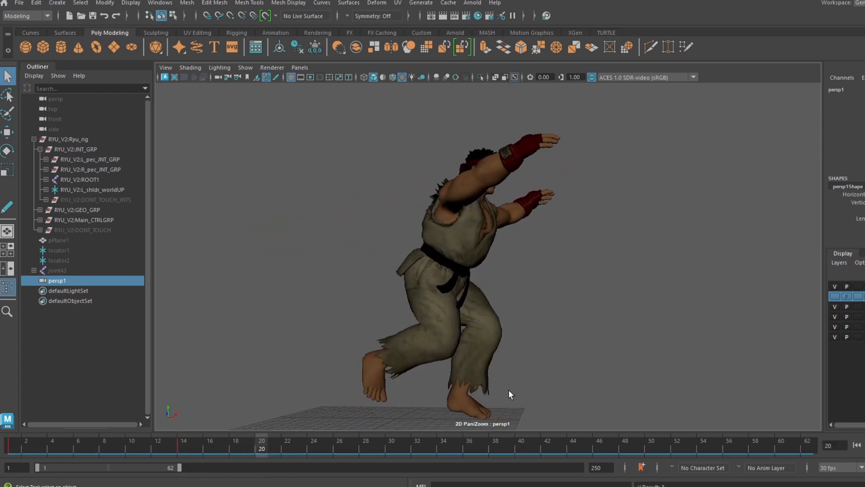
# Pan persp1 to place the fighter further left of center, key the camera at frame 29, and check the kick to frame 32.
pyautogui.moveTo(545, 366); pyautogui.dragTo(488, 358, button='middle')
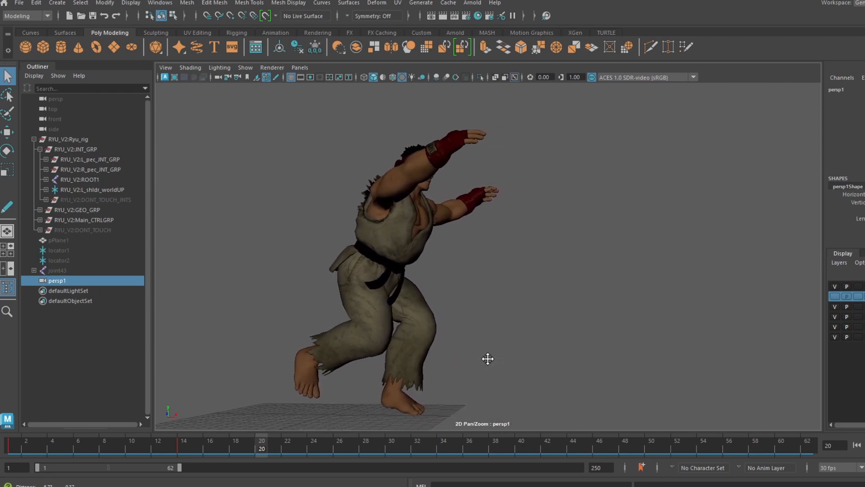
pyautogui.moveTo(180, 443); pyautogui.dragTo(310, 465)
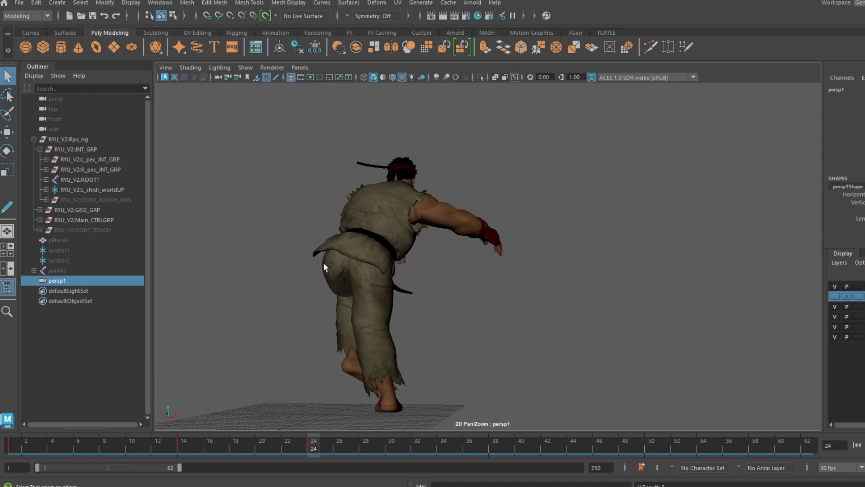
pyautogui.moveTo(329, 457); pyautogui.dragTo(416, 451)
pyautogui.click(397, 448)
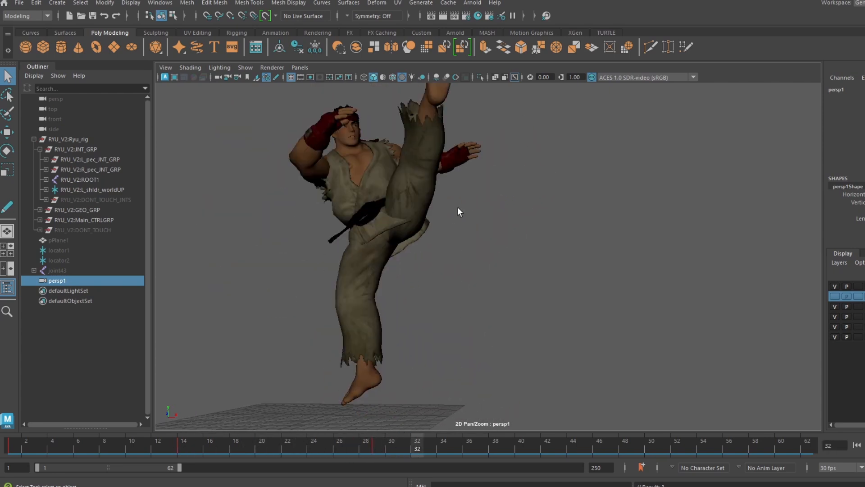
# Try to reframe and key persp1 on the kick around frames 32 and 33, and undo the camera changes.
pyautogui.keyDown('alt'); pyautogui.moveTo(454, 192); pyautogui.dragTo(455, 194, button='middle'); pyautogui.keyUp('alt')
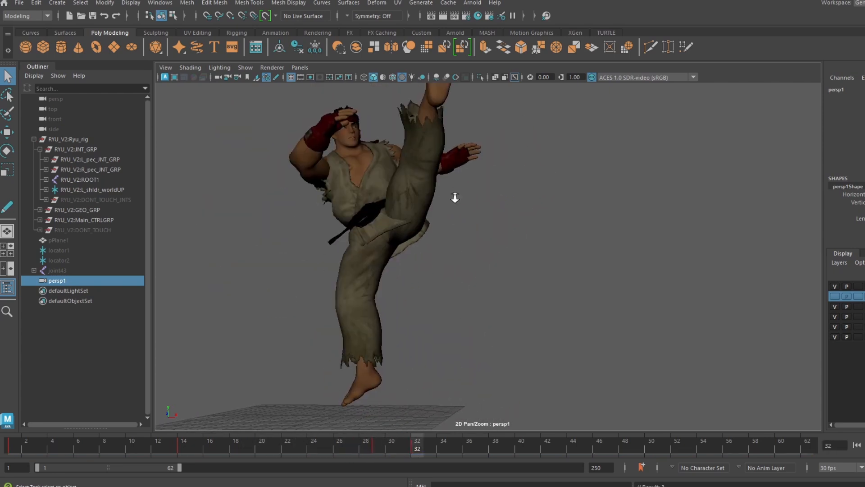
pyautogui.hotkey('ctrl', 'z')
pyautogui.hotkey('ctrl', 'z')
pyautogui.moveTo(390, 445); pyautogui.dragTo(434, 444)
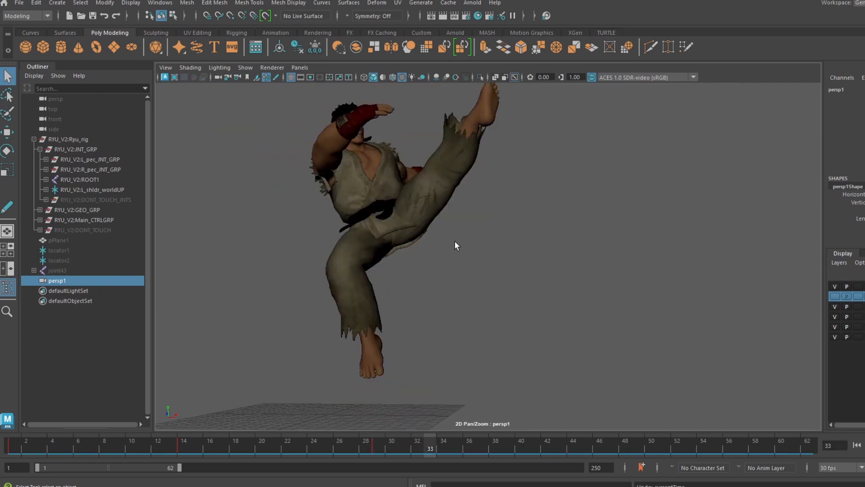
pyautogui.keyDown('alt'); pyautogui.moveTo(455, 246); pyautogui.dragTo(456, 269, button='middle'); pyautogui.keyUp('alt')
pyautogui.moveTo(354, 448); pyautogui.dragTo(424, 446)
pyautogui.keyDown('alt'); pyautogui.moveTo(472, 306); pyautogui.dragTo(473, 299); pyautogui.keyUp('alt')
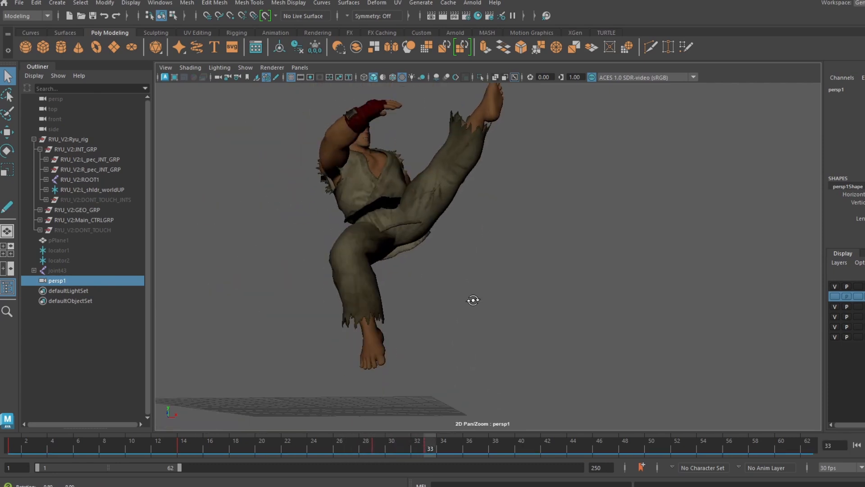
pyautogui.keyDown('alt'); pyautogui.moveTo(473, 299); pyautogui.dragTo(471, 334, button='middle'); pyautogui.keyUp('alt')
pyautogui.scroll(3, 471, 334)
pyautogui.press('s')
pyautogui.moveTo(390, 448); pyautogui.dragTo(378, 447)
pyautogui.hotkey('ctrl', 'z')
pyautogui.hotkey('ctrl', 'z')
pyautogui.hotkey('ctrl', 'z')
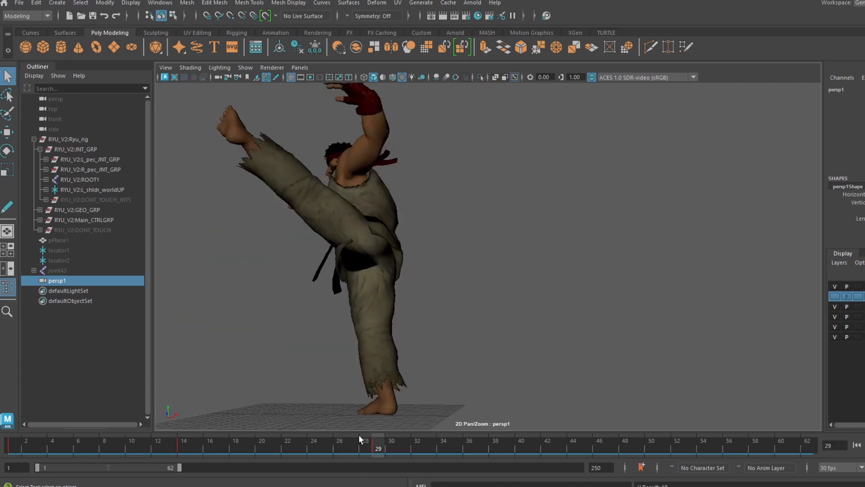
# Reframe persp1 at frame 34 so the fighter's whole body and raised leg fit the view, and key the camera.
pyautogui.moveTo(390, 446); pyautogui.dragTo(441, 446)
pyautogui.keyDown('alt'); pyautogui.moveTo(494, 303); pyautogui.dragTo(491, 318, button='middle'); pyautogui.keyUp('alt')
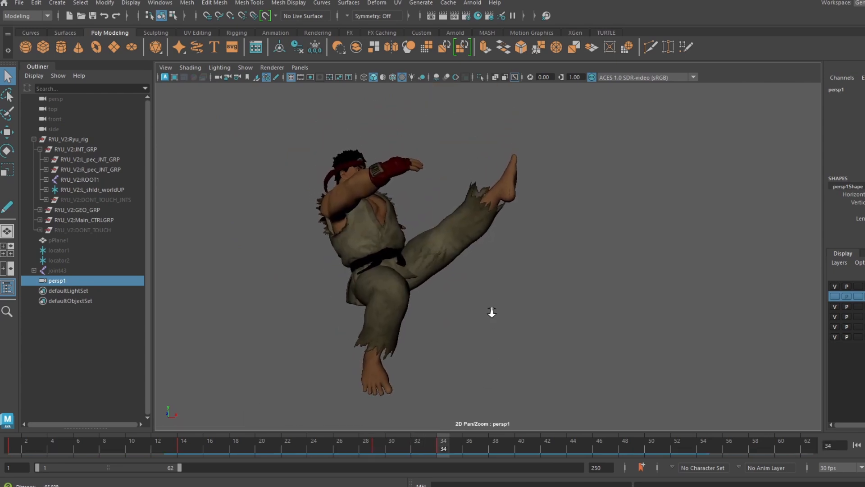
pyautogui.keyDown('alt'); pyautogui.moveTo(491, 311); pyautogui.dragTo(490, 309); pyautogui.keyUp('alt')
pyautogui.keyDown('alt'); pyautogui.moveTo(491, 316); pyautogui.dragTo(490, 323, button='middle'); pyautogui.keyUp('alt')
pyautogui.scroll(2, 490, 323)
pyautogui.scroll(-3, 438, 343)
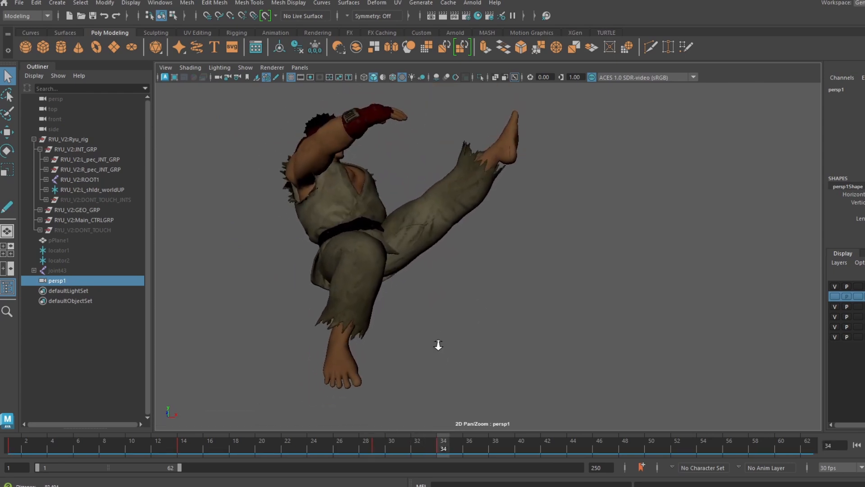
# Pan persp1 at frame 39 to follow the spinning fighter, and key the camera.
pyautogui.moveTo(388, 443); pyautogui.dragTo(508, 443)
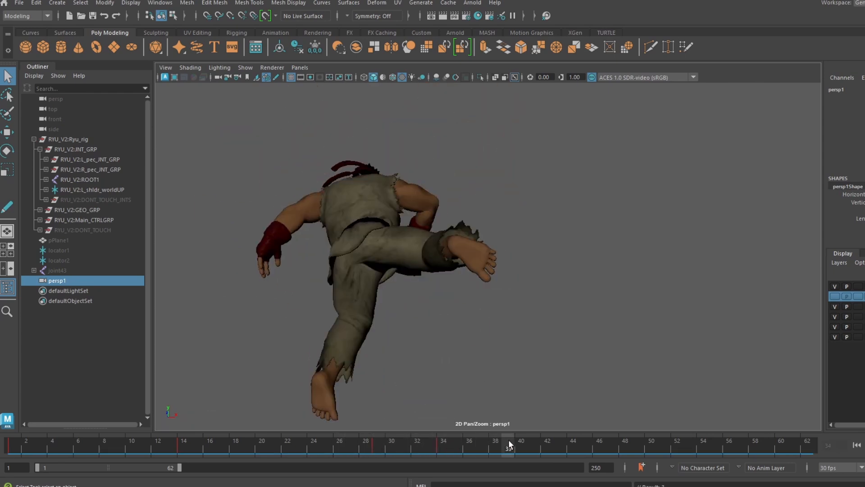
pyautogui.keyDown('alt'); pyautogui.moveTo(513, 364); pyautogui.dragTo(565, 342, button='middle'); pyautogui.keyUp('alt')
pyautogui.press('s')
# Pan and dolly persp1 at frame 46 to fit the full high kick near the center of the view, and key the camera.
pyautogui.moveTo(469, 446); pyautogui.dragTo(599, 446)
pyautogui.keyDown('alt'); pyautogui.moveTo(662, 342); pyautogui.dragTo(742, 352, button='middle'); pyautogui.keyUp('alt')
pyautogui.keyDown('alt'); pyautogui.moveTo(742, 352); pyautogui.dragTo(724, 321, button='right'); pyautogui.keyUp('alt')
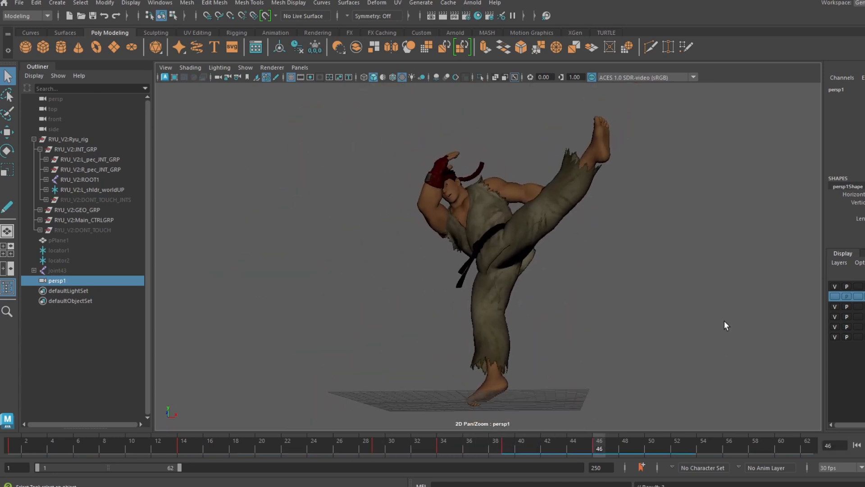
pyautogui.keyDown('alt'); pyautogui.moveTo(724, 321); pyautogui.dragTo(752, 326, button='middle'); pyautogui.keyUp('alt')
pyautogui.press('s')
# Reframe persp1 at frame 52 on the fighter's full-body landing pose, and key the camera.
pyautogui.moveTo(417, 454); pyautogui.dragTo(677, 451)
pyautogui.keyDown('alt'); pyautogui.moveTo(613, 350); pyautogui.dragTo(682, 346, button='middle'); pyautogui.keyUp('alt')
pyautogui.keyDown('alt'); pyautogui.moveTo(682, 347); pyautogui.dragTo(715, 360, button='right'); pyautogui.keyUp('alt')
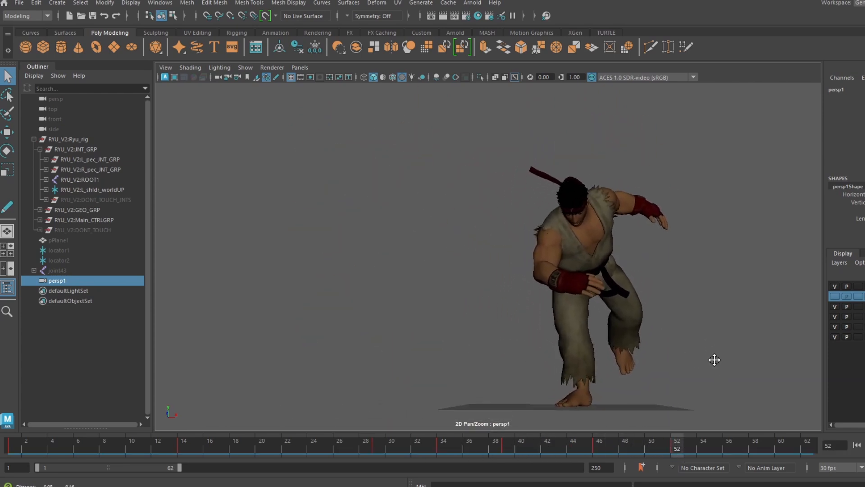
pyautogui.keyDown('alt'); pyautogui.moveTo(714, 360); pyautogui.dragTo(699, 353, button='middle'); pyautogui.keyUp('alt')
pyautogui.press('s')
# Adjust the persp1 framing on the fighter's final standing pose, keying the camera at frames 58 and 62.
pyautogui.moveTo(573, 450); pyautogui.dragTo(755, 451)
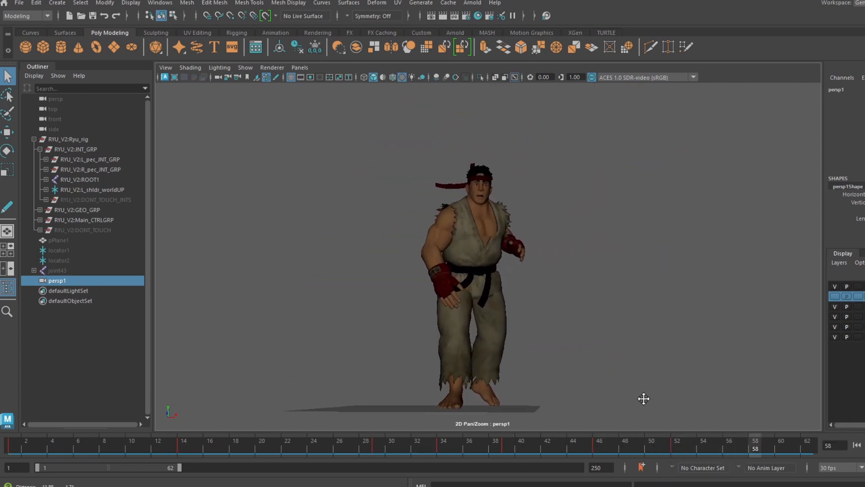
pyautogui.moveTo(624, 448); pyautogui.dragTo(748, 451)
pyautogui.keyDown('alt'); pyautogui.moveTo(639, 346); pyautogui.dragTo(628, 343, button='right'); pyautogui.keyUp('alt')
pyautogui.keyDown('alt'); pyautogui.moveTo(628, 343); pyautogui.dragTo(607, 345); pyautogui.keyUp('alt')
pyautogui.keyDown('alt'); pyautogui.moveTo(607, 346); pyautogui.dragTo(636, 419, button='right'); pyautogui.keyUp('alt')
# Return to frame 1 and play back the fighter's shot to check the camera motion.
pyautogui.moveTo(634, 445); pyautogui.dragTo(12, 453)
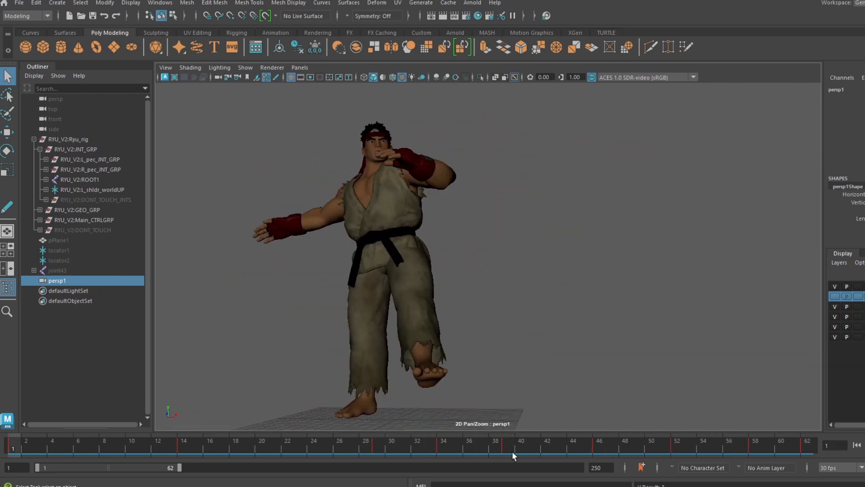
pyautogui.hotkey('alt', 'v')
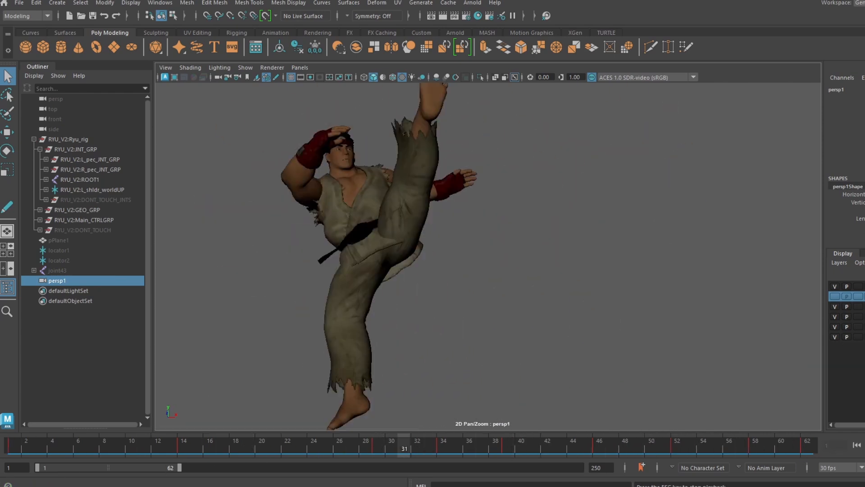
pyautogui.hotkey('alt', 'v')
# In the Graph Editor, smooth the persp1 curves by moving the Translate Y key at frame 39 to 38 and the Translate Z key at 34 to 33.
pyautogui.click(160, 3)
pyautogui.moveTo(255, 73)
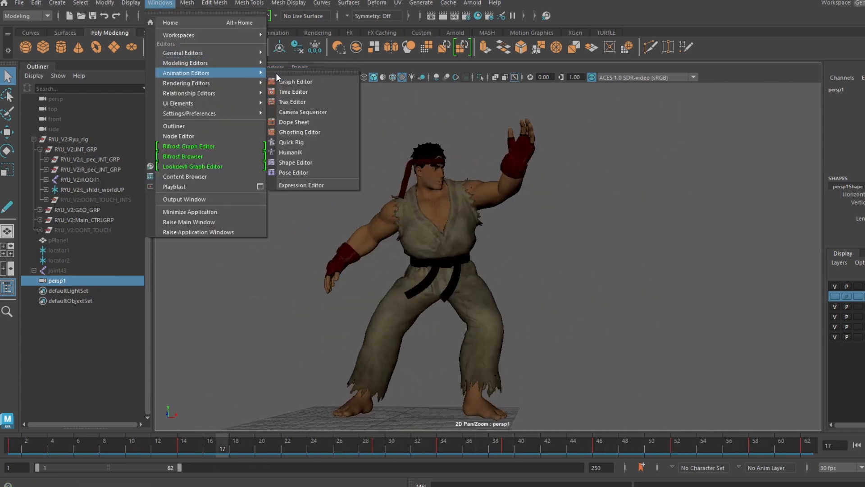
pyautogui.click(290, 74)
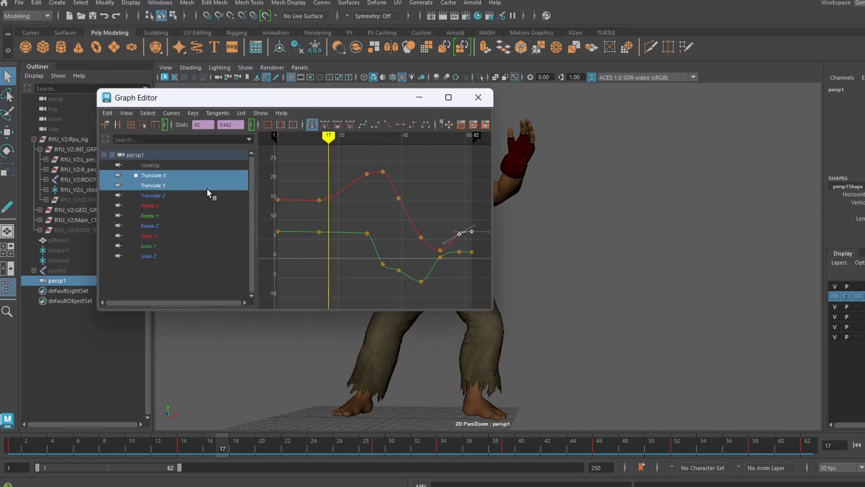
pyautogui.click(162, 195)
pyautogui.click(158, 215)
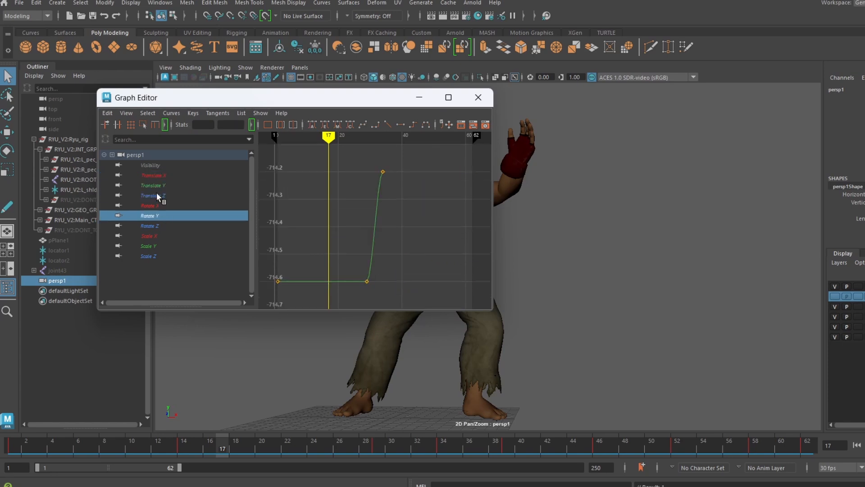
pyautogui.click(156, 185)
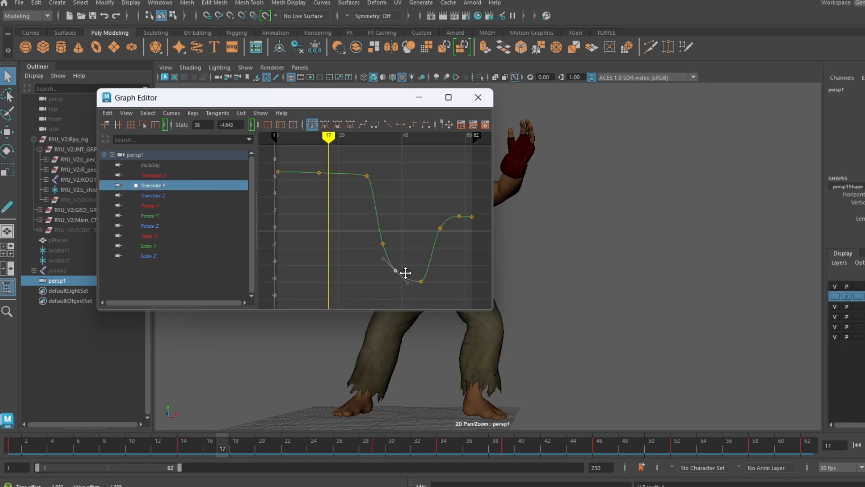
pyautogui.click(168, 196)
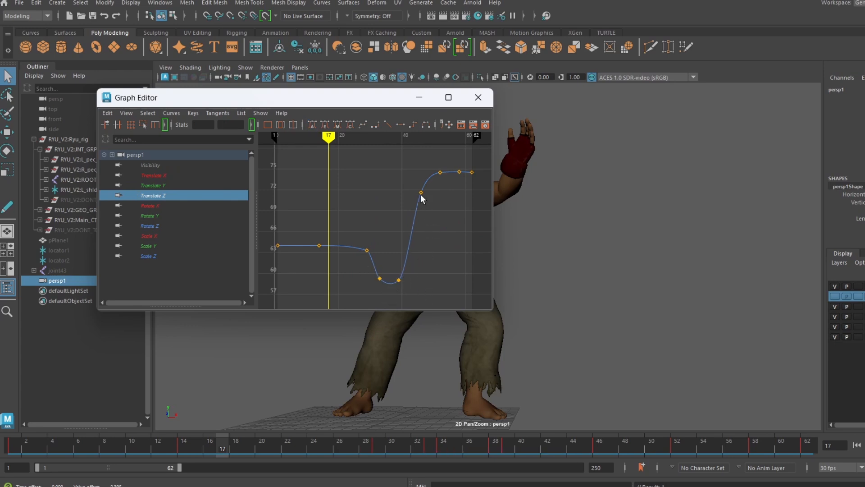
# Minimize the Graph Editor, then scrub and play the animation to review the adjusted camera movement.
pyautogui.click(418, 100)
pyautogui.moveTo(18, 444); pyautogui.dragTo(777, 428)
pyautogui.hotkey('alt', 'v')
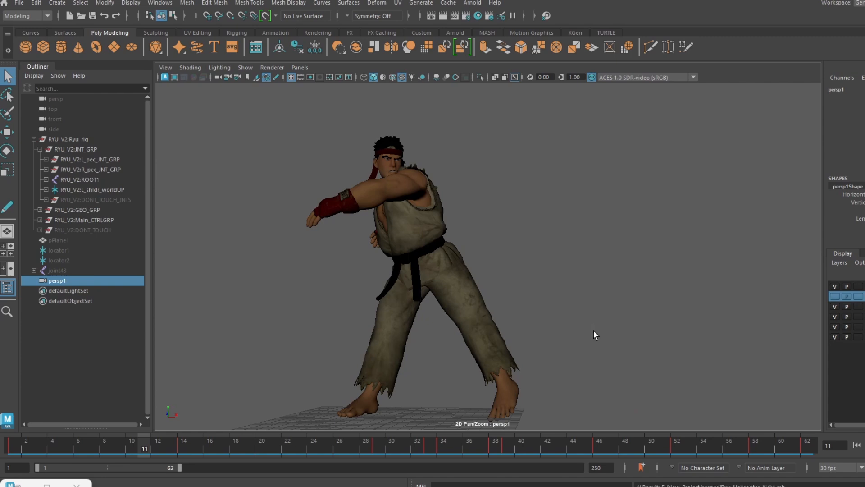
# Open the recent scene kong_animation_with_camera.ma, scrub to frame 77, and check its persp1 and persp3 cameras.
pyautogui.click(20, 3)
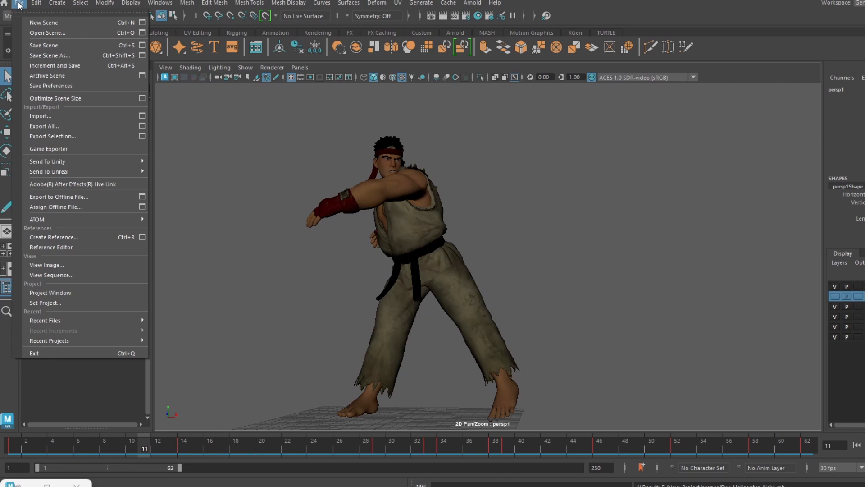
pyautogui.moveTo(81, 319)
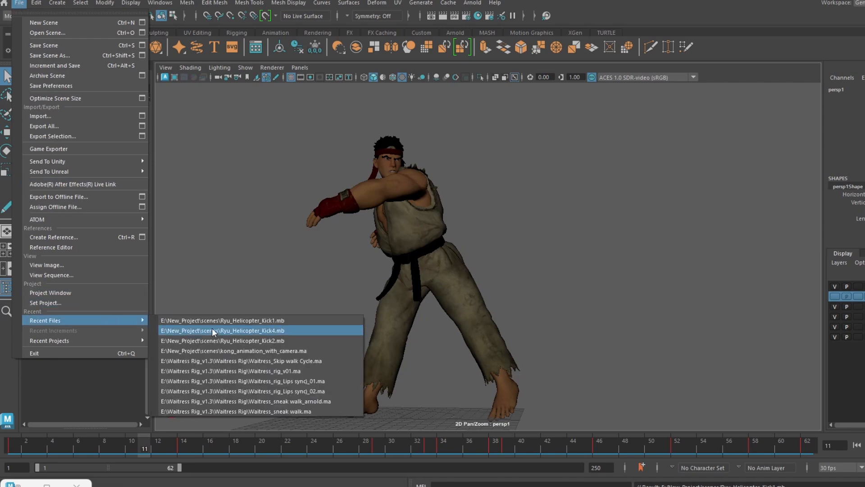
pyautogui.click(217, 351)
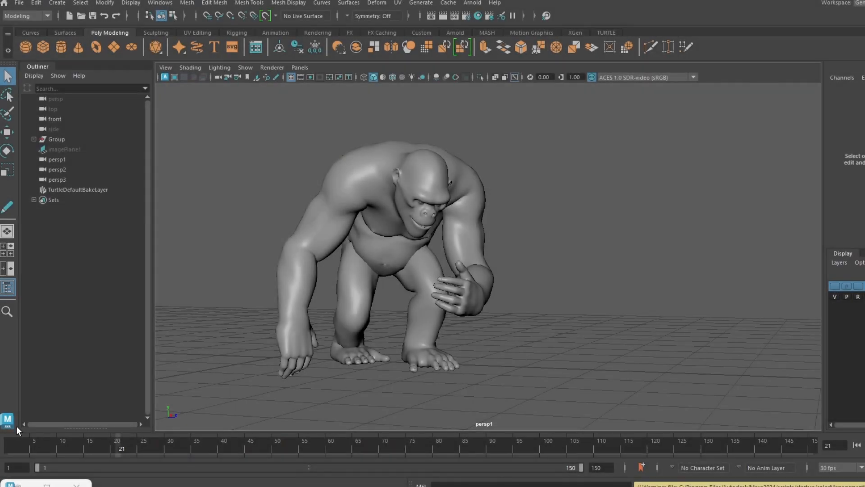
pyautogui.moveTo(24, 442); pyautogui.dragTo(415, 463)
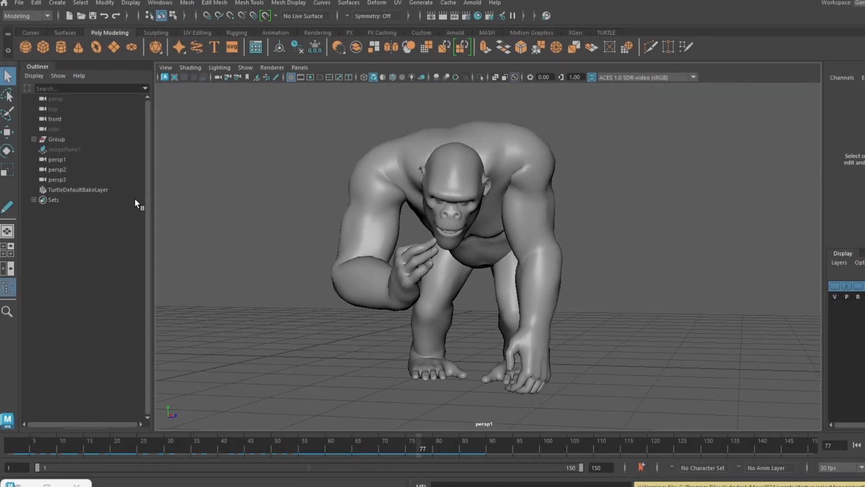
pyautogui.click(67, 160)
pyautogui.click(67, 178)
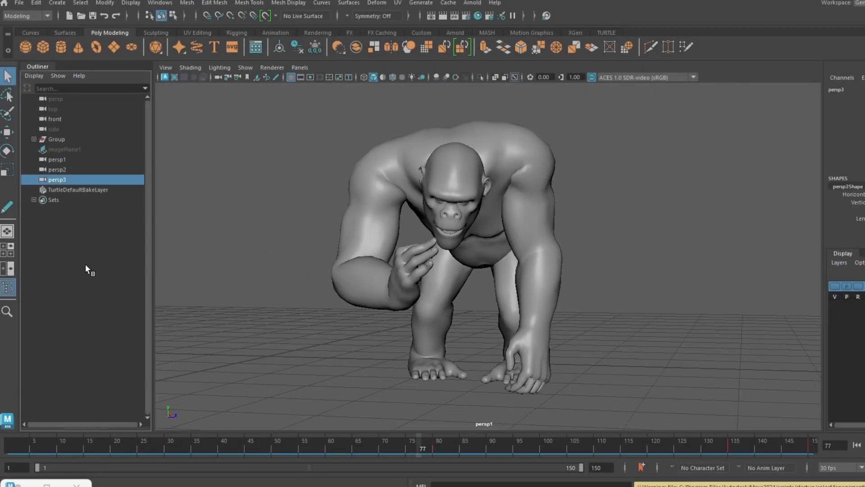
# Add an Arnold Skydome Light to the ape scene.
pyautogui.click(477, 5)
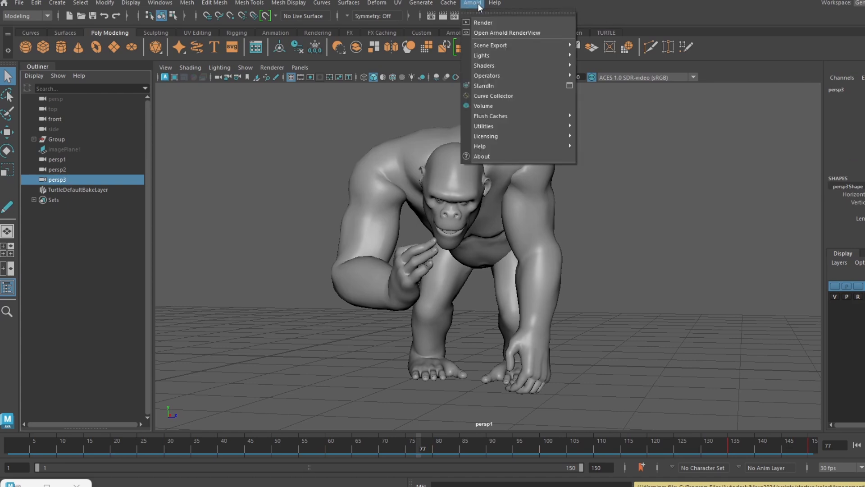
pyautogui.moveTo(511, 54)
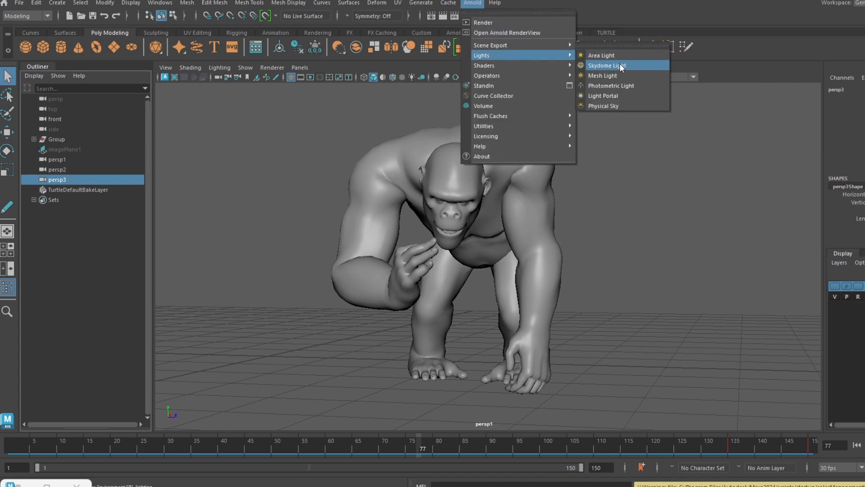
pyautogui.click(648, 65)
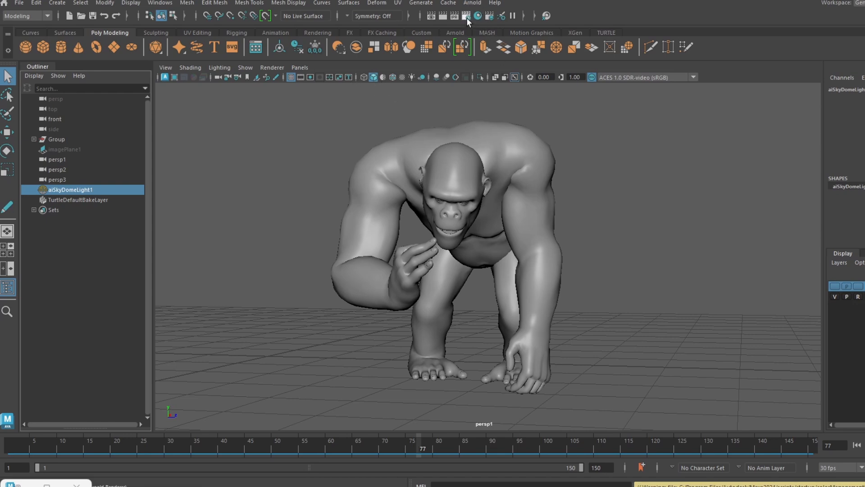
# Open the Render Setup and Render Settings windows, check the render layer choices, and move both windows clear of the ape.
pyautogui.click(489, 16)
pyautogui.moveTo(350, 71); pyautogui.dragTo(614, 105)
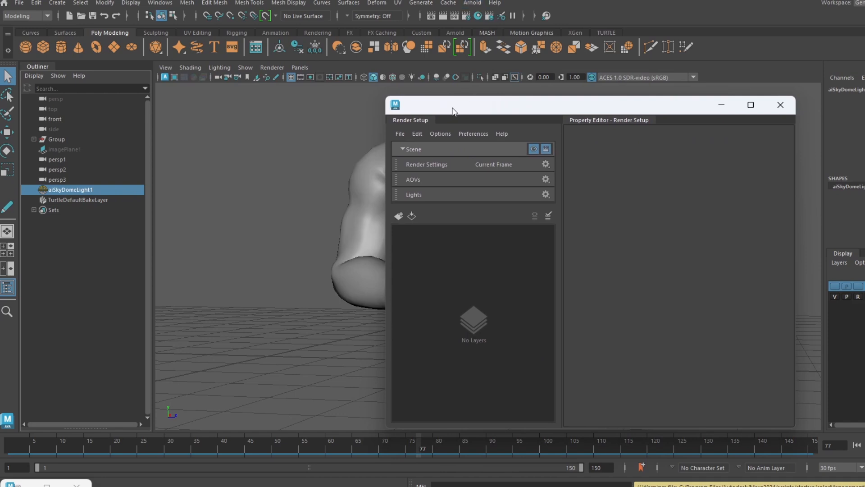
pyautogui.moveTo(454, 109); pyautogui.dragTo(484, 83)
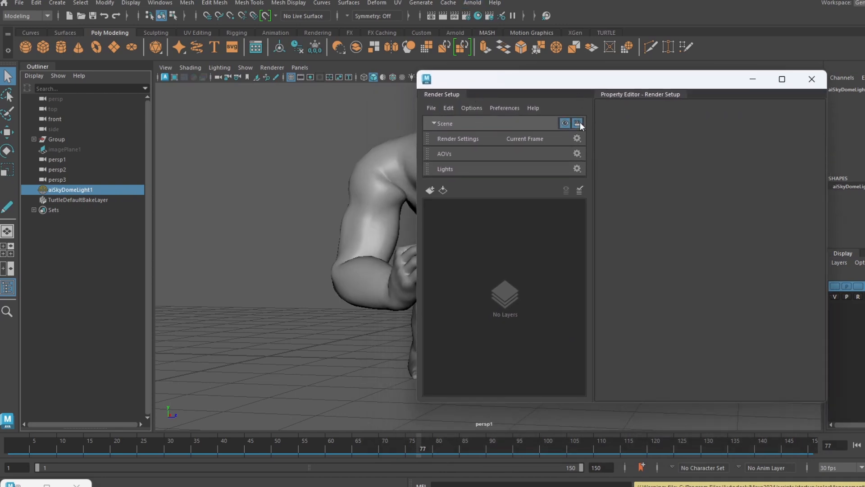
pyautogui.click(466, 16)
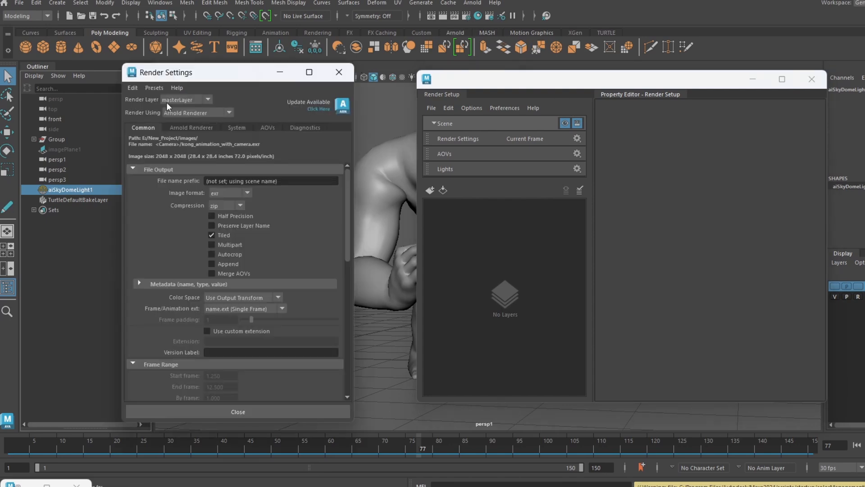
pyautogui.click(208, 100)
pyautogui.click(210, 102)
pyautogui.moveTo(260, 74); pyautogui.dragTo(777, 119)
pyautogui.moveTo(458, 86); pyautogui.dragTo(546, 97)
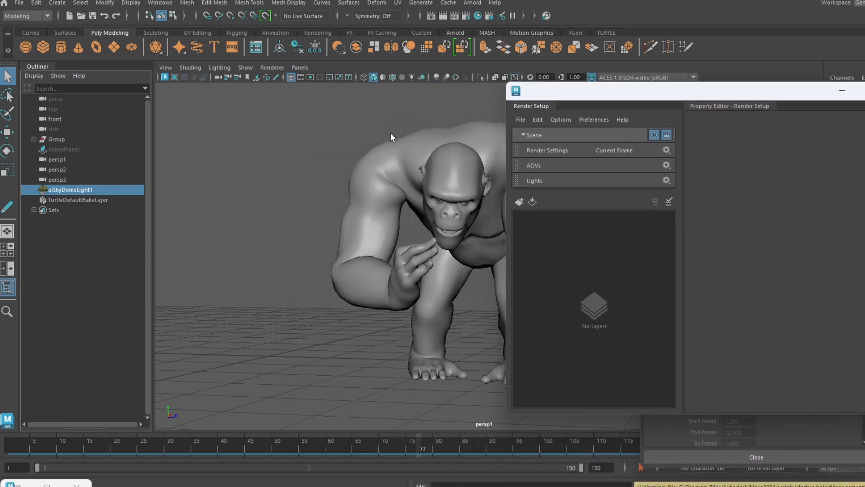
# Create a render layer named Persp_01 with the ape's Group, aiSkyDomeLight1 and persp1 selected.
pyautogui.click(57, 139)
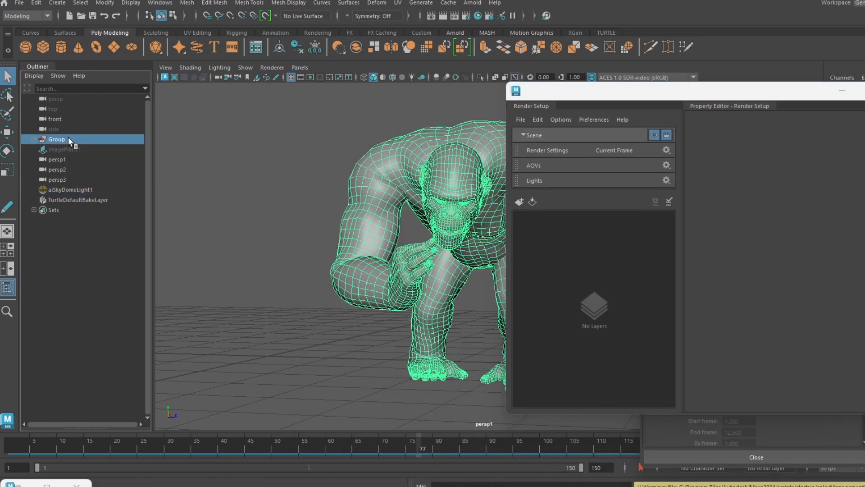
pyautogui.keyDown('ctrl'); pyautogui.click(76, 190); pyautogui.keyUp('ctrl')
pyautogui.keyDown('ctrl'); pyautogui.click(68, 160); pyautogui.keyUp('ctrl')
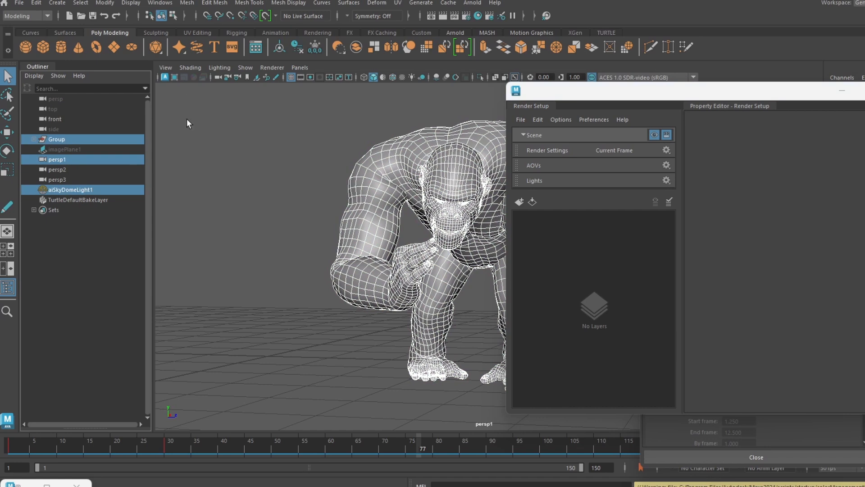
pyautogui.click(519, 202)
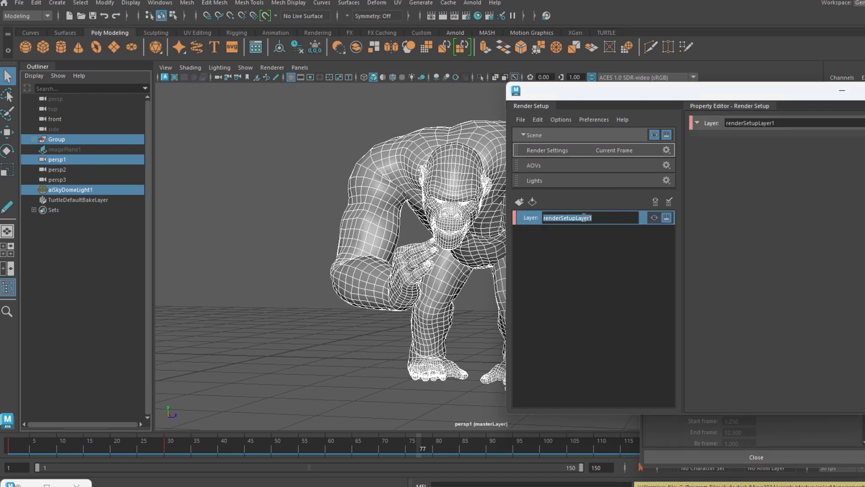
pyautogui.press('Return')
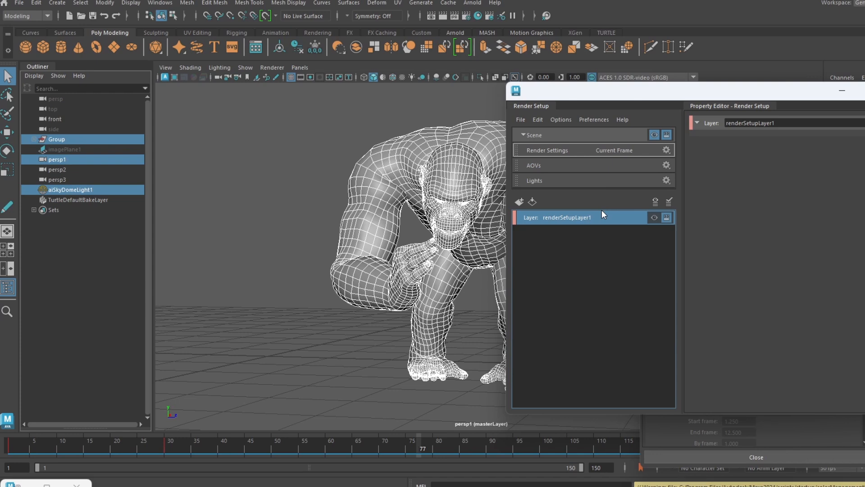
pyautogui.doubleClick(748, 122)
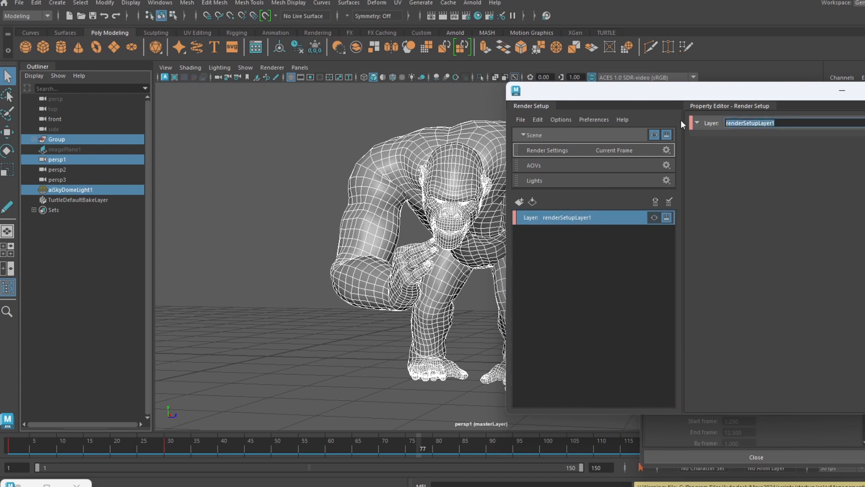
pyautogui.write('Persp_01')
pyautogui.press('Return')
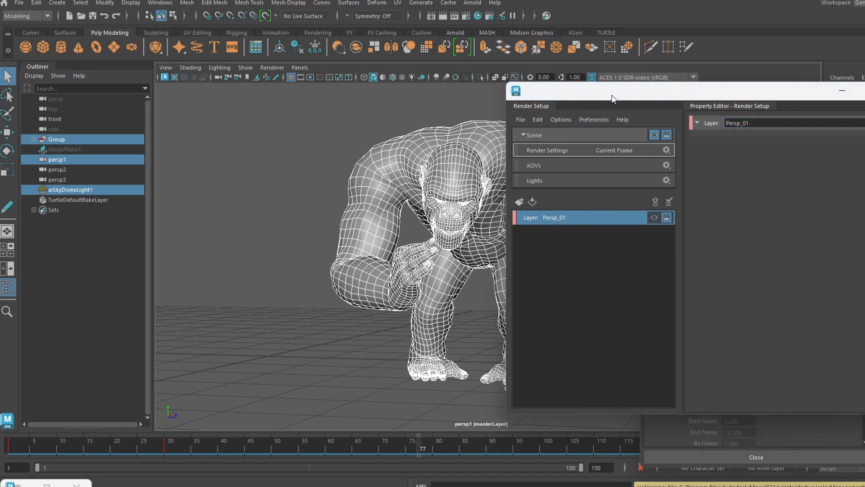
# Shift the Render Setup window slightly, then restore the minimized Graph Editor and close it.
pyautogui.moveTo(612, 95); pyautogui.dragTo(590, 104)
pyautogui.click(17, 486)
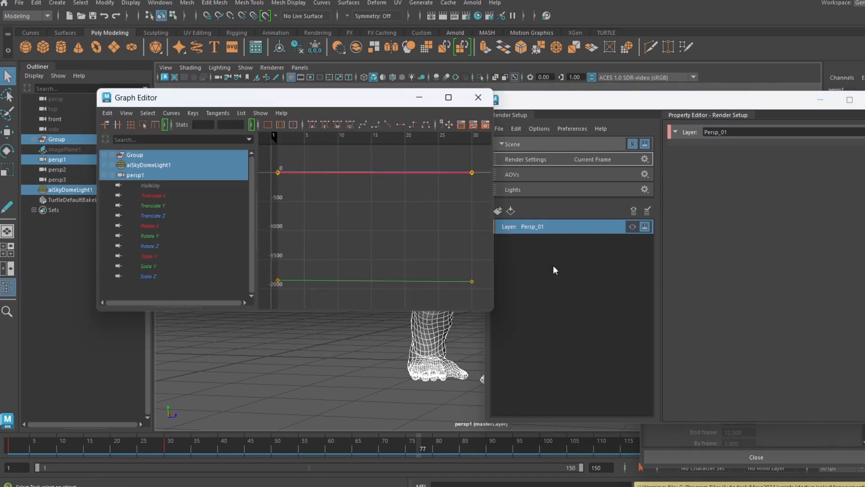
pyautogui.click(478, 99)
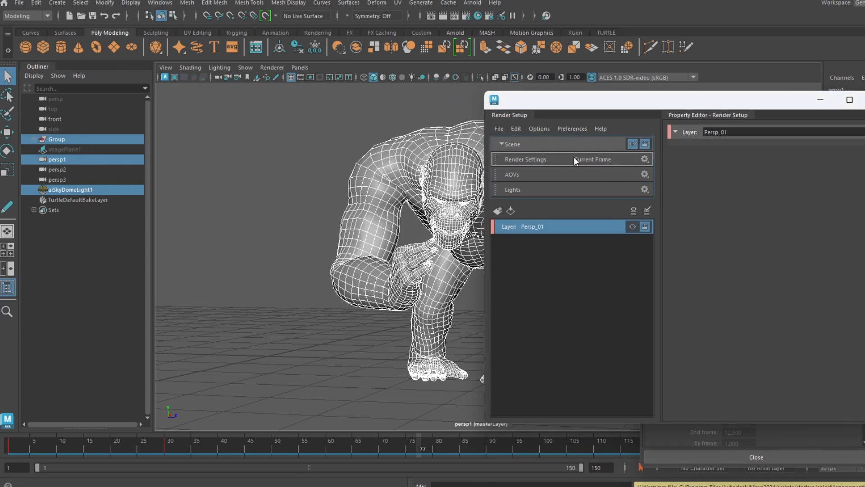
# Bring the Render Settings window beside Render Setup and look through its Arnold Renderer, System, AOVs and Diagnostics settings.
pyautogui.click(648, 159)
pyautogui.click(606, 156)
pyautogui.doubleClick(606, 159)
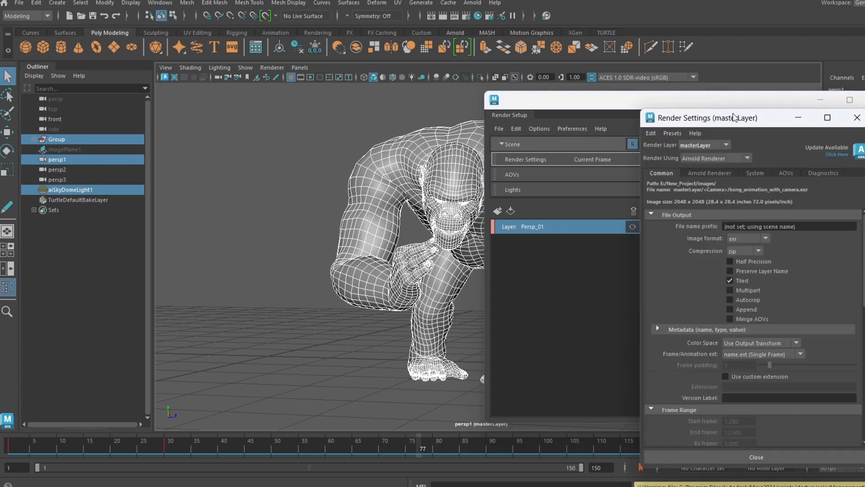
pyautogui.moveTo(734, 117); pyautogui.dragTo(249, 105)
pyautogui.click(237, 159)
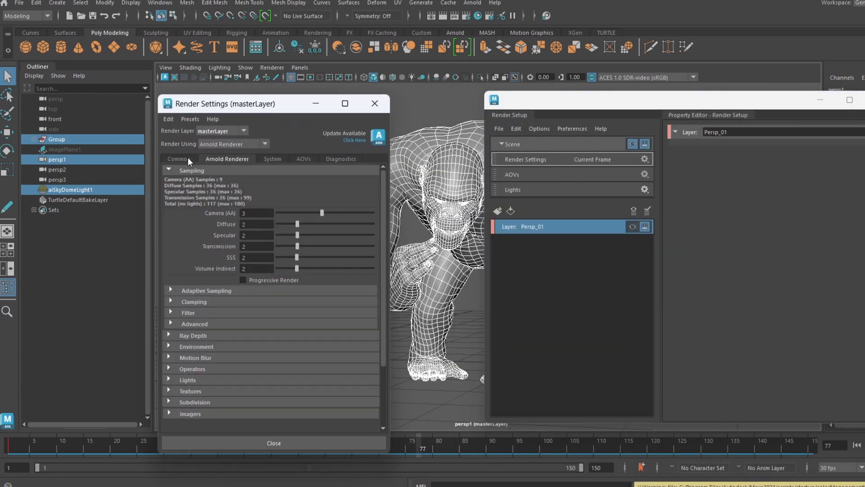
pyautogui.click(272, 159)
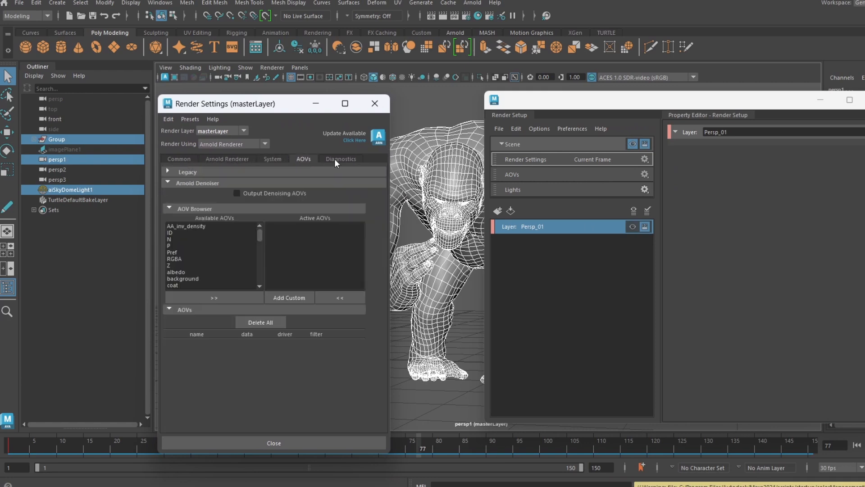
pyautogui.click(350, 160)
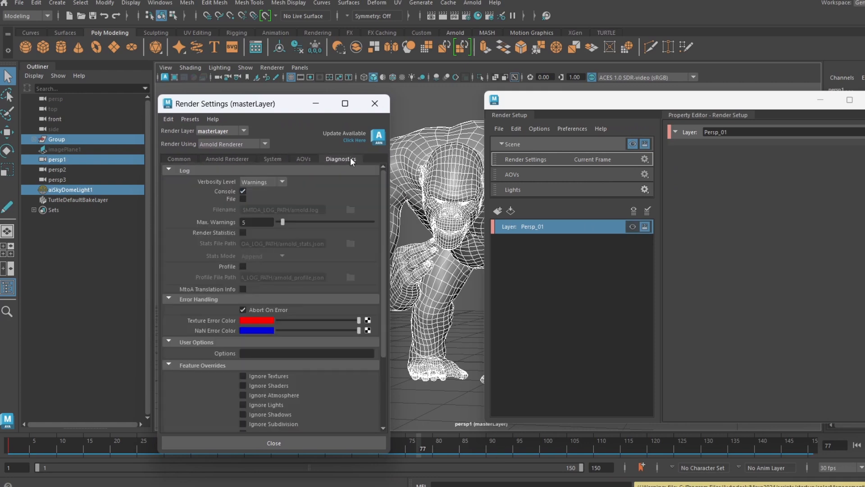
pyautogui.click(228, 159)
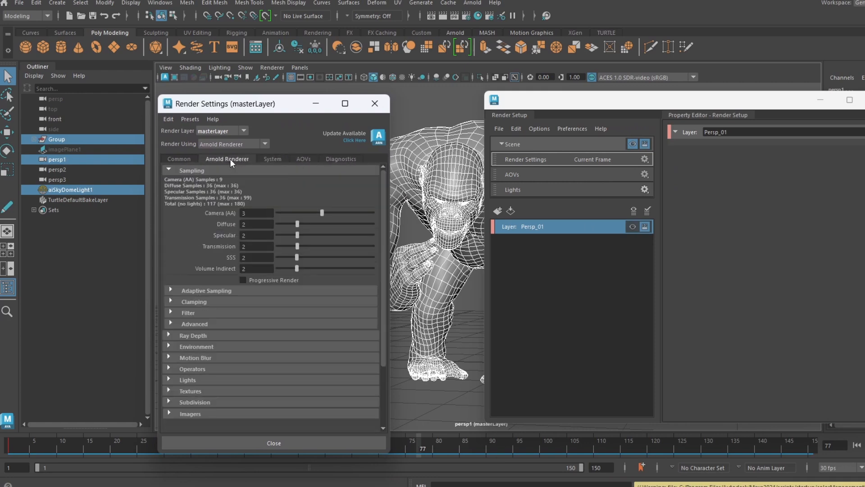
# Expand the Arnold Motion Blur options and set the Camera (AA) samples to 4.
pyautogui.click(215, 356)
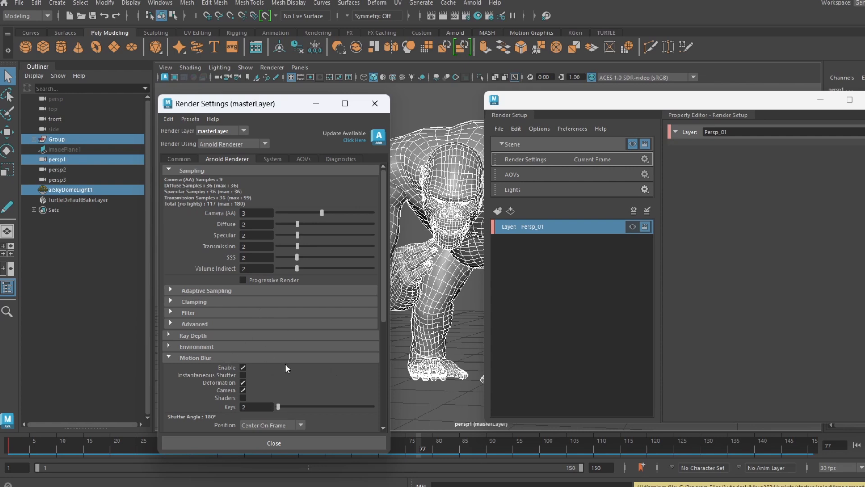
pyautogui.click(246, 212)
pyautogui.write('4')
pyautogui.press('Return')
# Set the render output's file name prefix to "Kong_walk and eat".
pyautogui.click(191, 159)
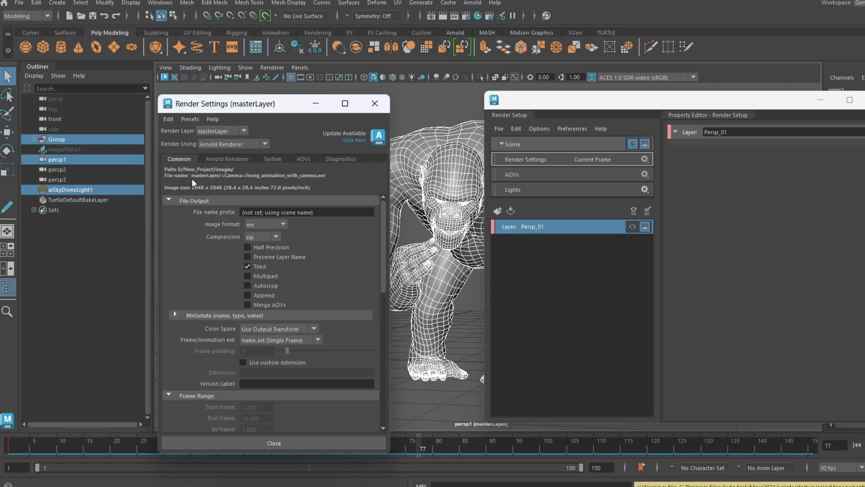
pyautogui.click(322, 210)
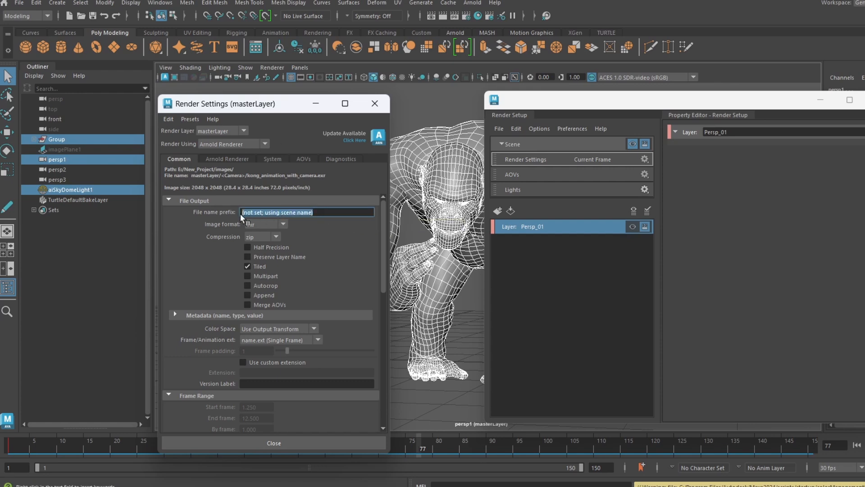
pyautogui.write('Kong_walk')
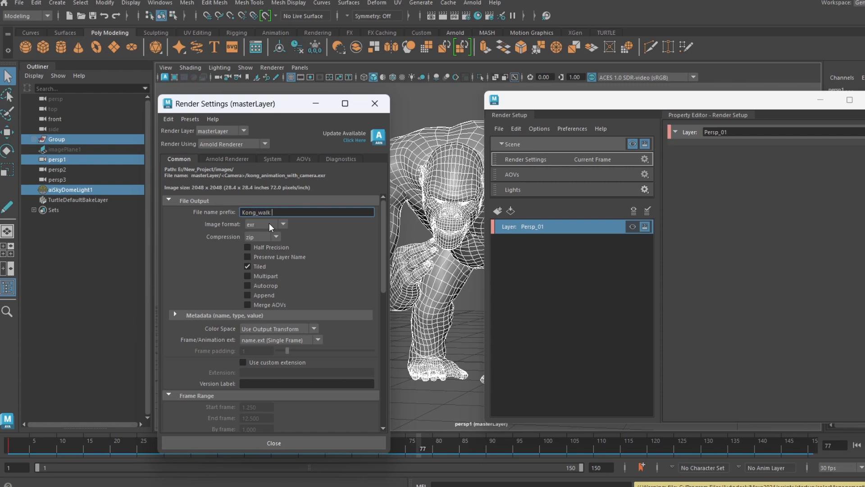
pyautogui.write(' and eat')
pyautogui.press('Return')
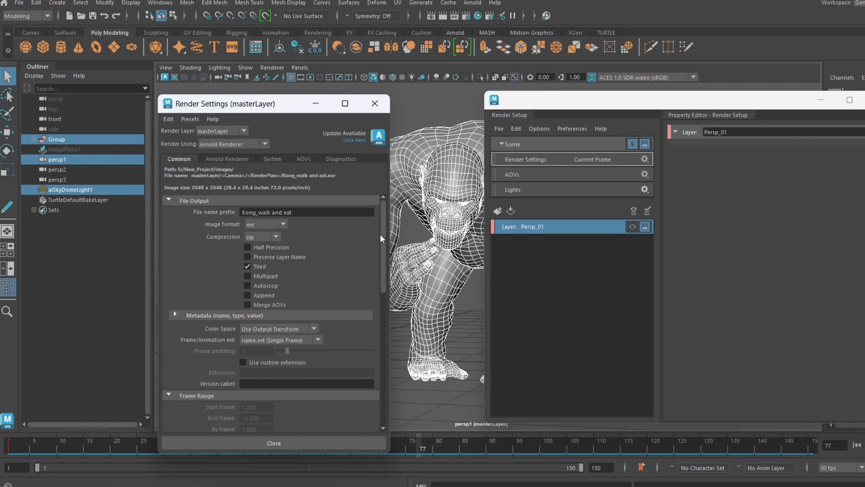
# Remove persp2, persp3 and persp from the renderable cameras, keeping only persp1.
pyautogui.moveTo(380, 234); pyautogui.dragTo(383, 317)
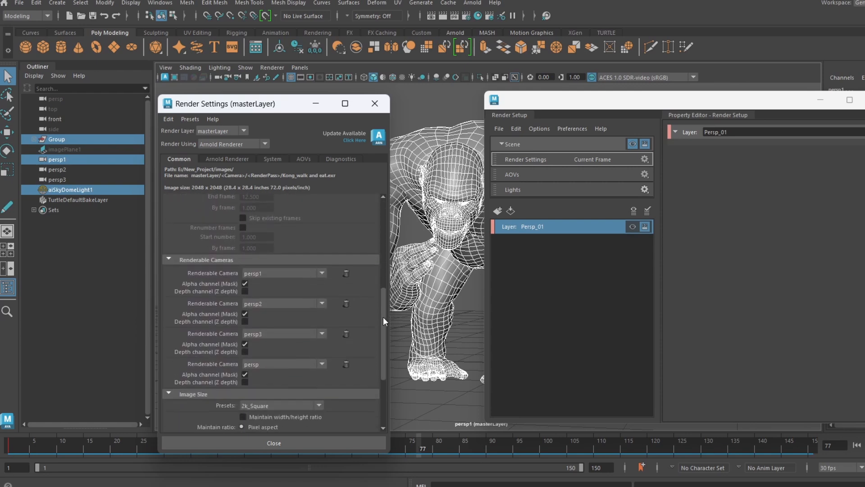
pyautogui.click(346, 303)
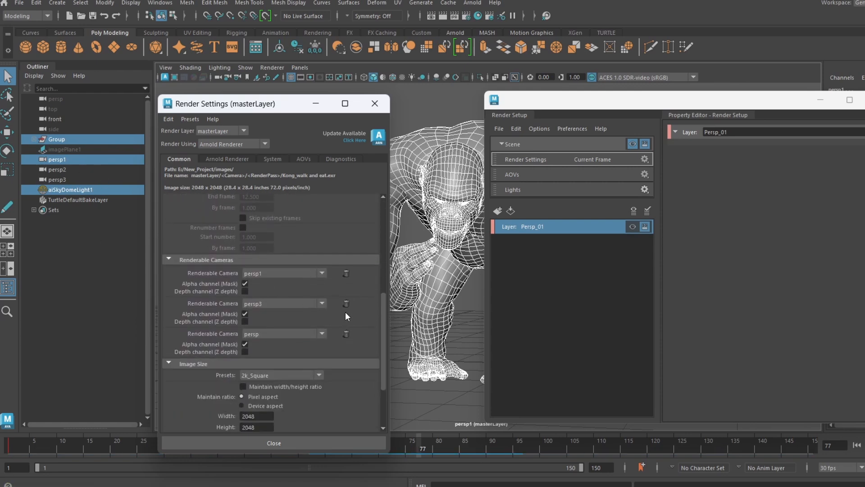
pyautogui.click(345, 304)
pyautogui.click(345, 304)
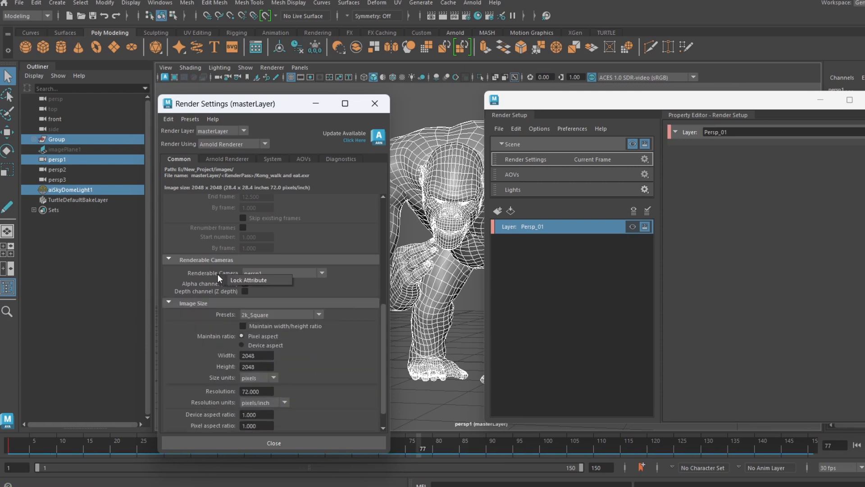
# Set the Frame/Animation ext option to name#.ext for rendering an image sequence.
pyautogui.scroll(3, 253, 241)
pyautogui.scroll(10, 378, 288)
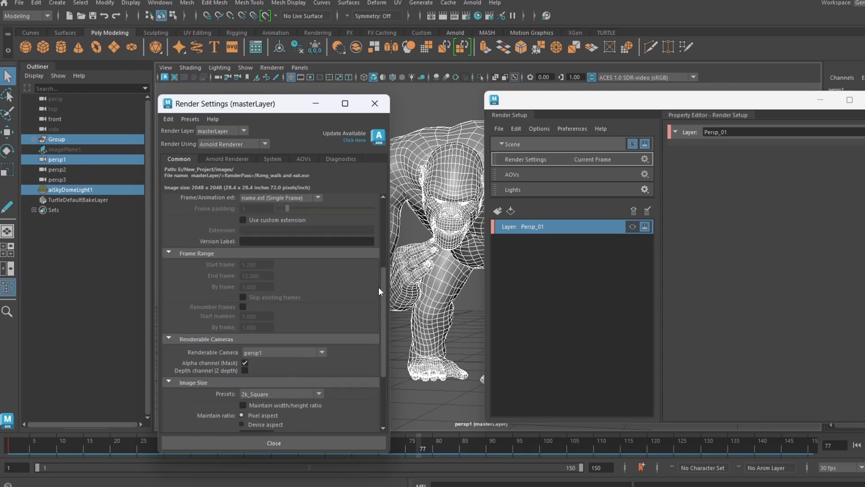
pyautogui.click(304, 272)
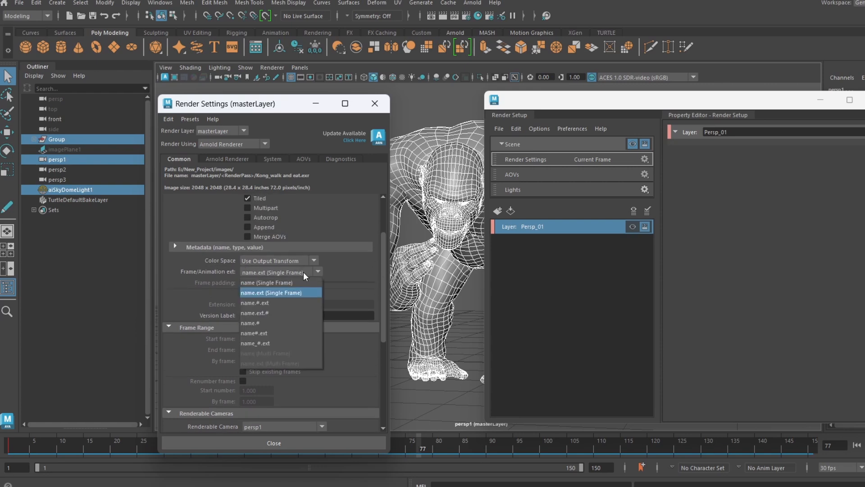
pyautogui.click(289, 334)
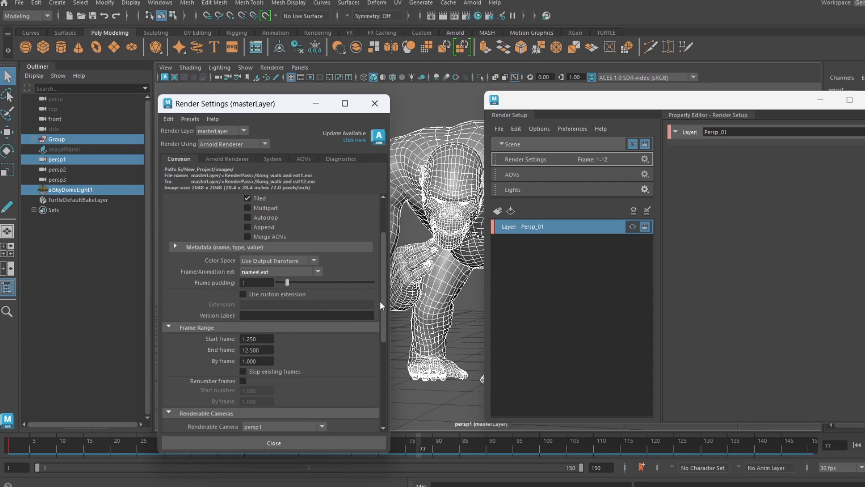
# Move Render Settings off the ape, select persp1, and scrub to frame 30 to check the camera's keyed range.
pyautogui.click(63, 159)
pyautogui.moveTo(245, 103); pyautogui.dragTo(649, 127)
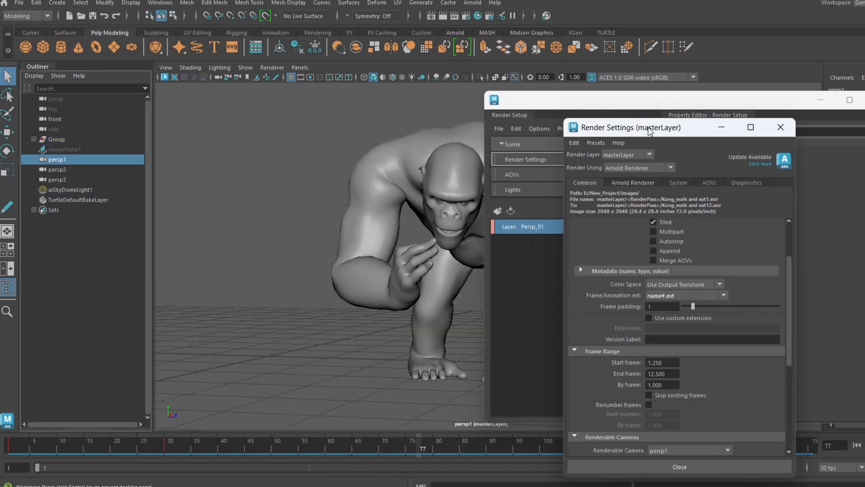
pyautogui.click(299, 67)
pyautogui.click(418, 79)
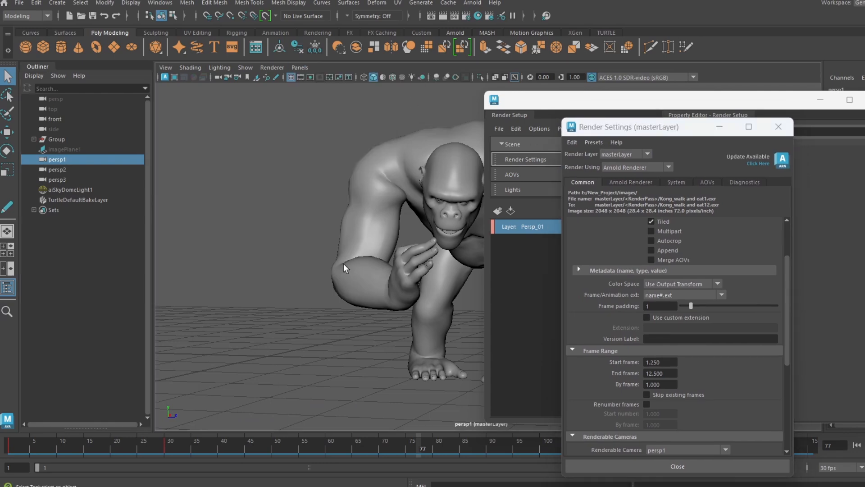
pyautogui.moveTo(15, 445); pyautogui.dragTo(167, 454)
# Set the render frame range to start at frame 1 and end at frame 30.
pyautogui.click(660, 361)
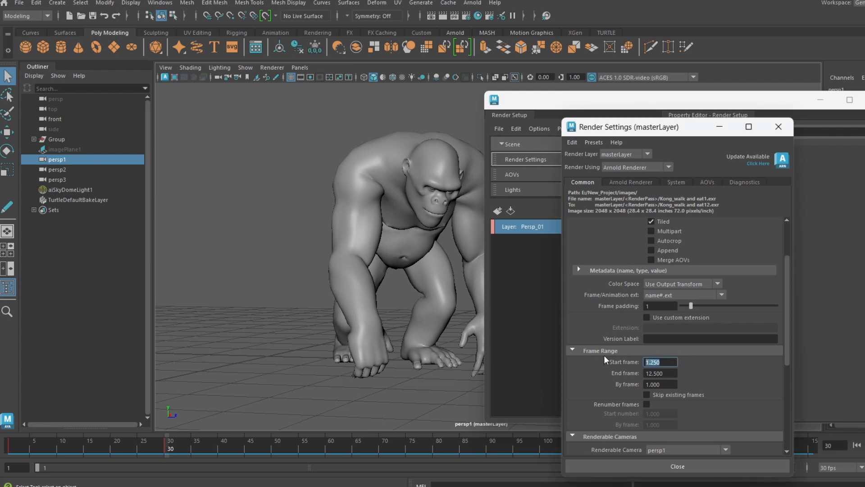
pyautogui.write('1')
pyautogui.press('Tab')
pyautogui.write('30')
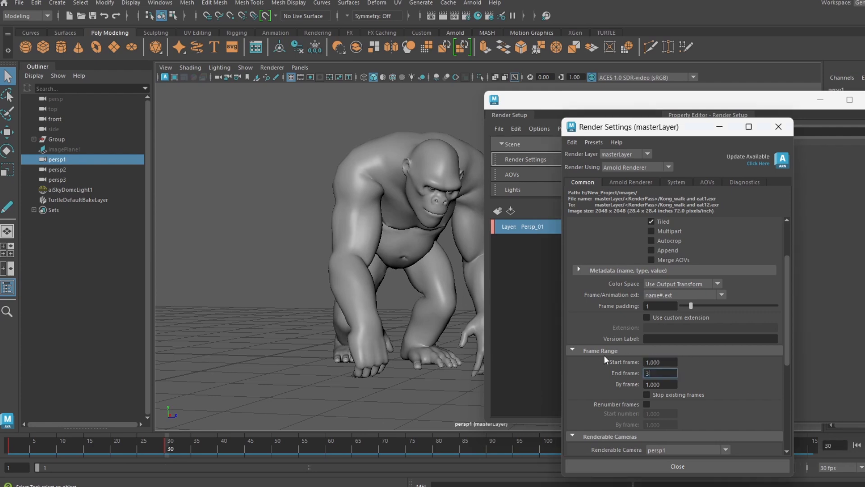
pyautogui.press('Return')
# Switch the Render Settings from the master layer to the Persp_01 render layer.
pyautogui.moveTo(787, 360); pyautogui.dragTo(786, 333)
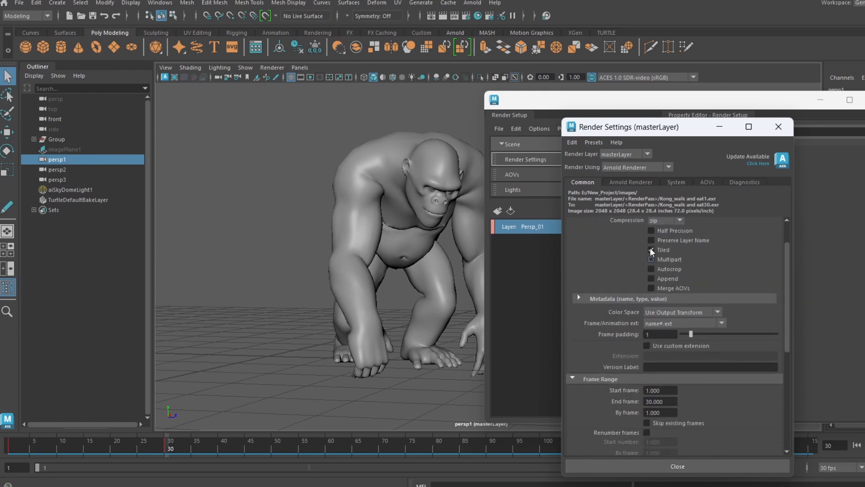
pyautogui.click(626, 154)
pyautogui.click(625, 161)
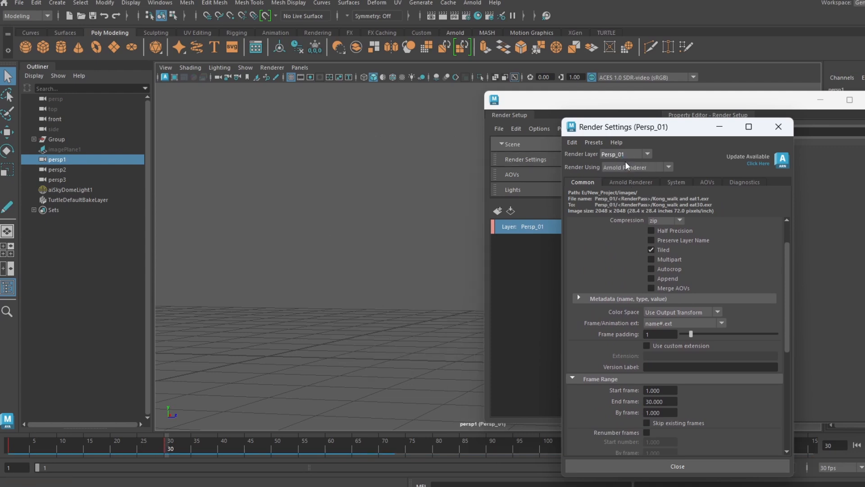
# Rearrange the Render Settings and Render Setup windows so both can be seen together.
pyautogui.moveTo(654, 131); pyautogui.dragTo(640, 159)
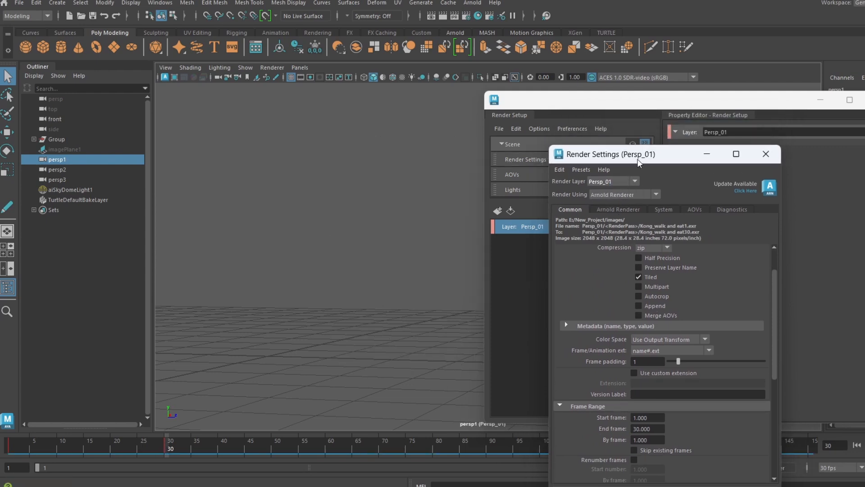
pyautogui.moveTo(587, 101); pyautogui.dragTo(724, 159)
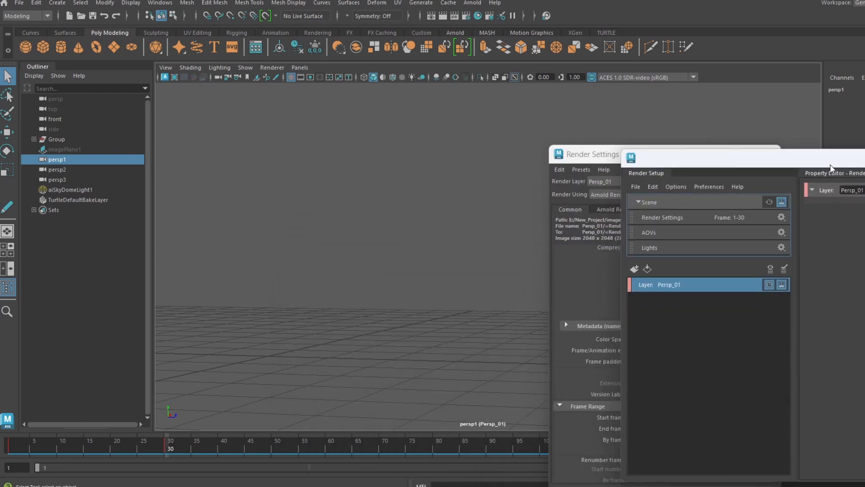
pyautogui.moveTo(830, 164); pyautogui.dragTo(582, 149)
# Create absolute overrides for the start frame and end frame on the Persp_01 render layer.
pyautogui.click(521, 271)
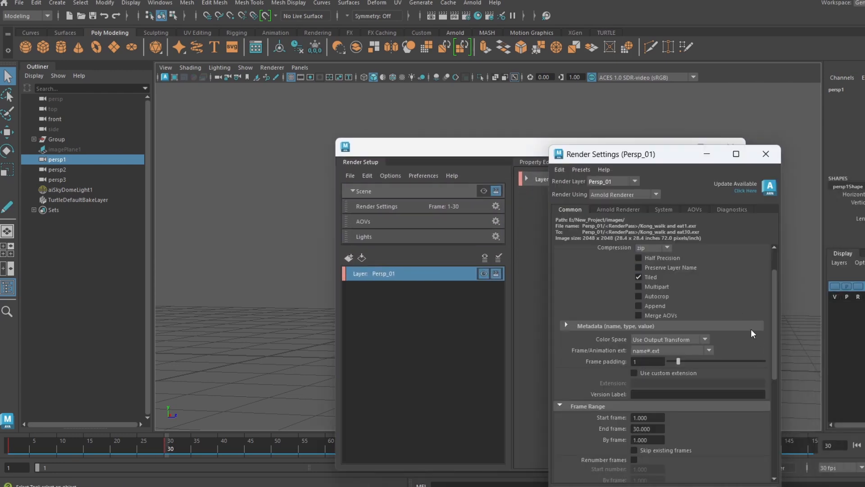
pyautogui.scroll(3, 775, 350)
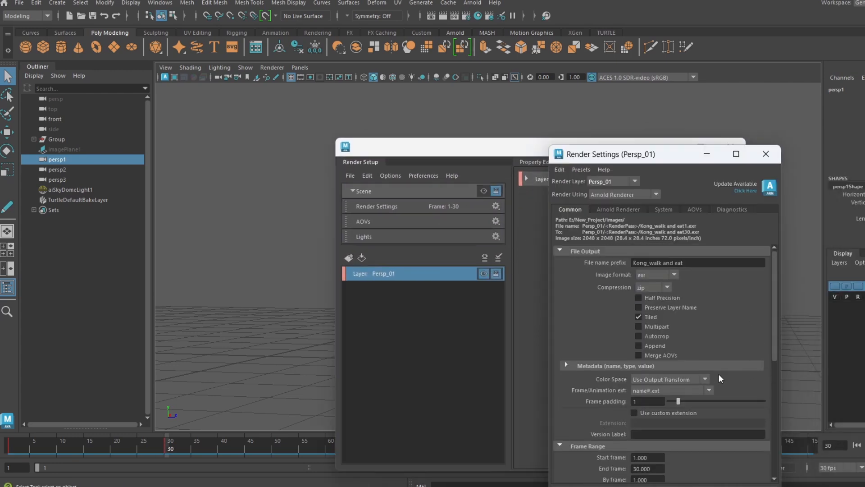
pyautogui.rightClick(611, 457)
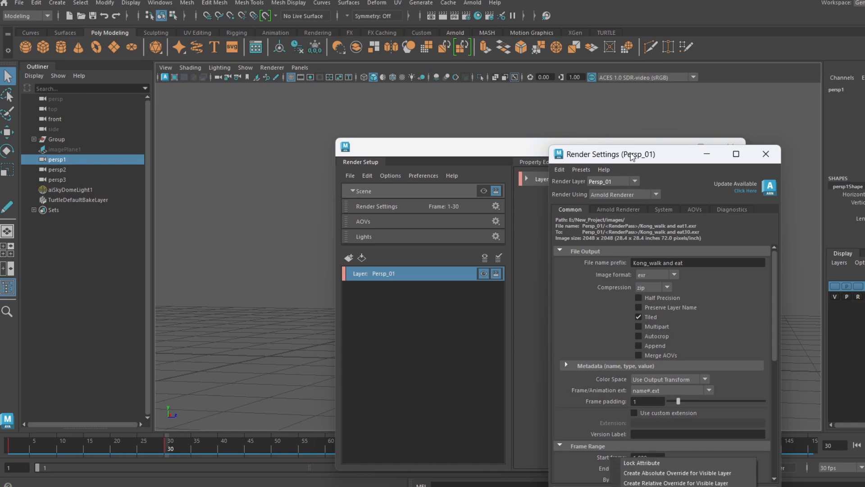
pyautogui.click(632, 157)
pyautogui.moveTo(632, 157); pyautogui.dragTo(653, 80)
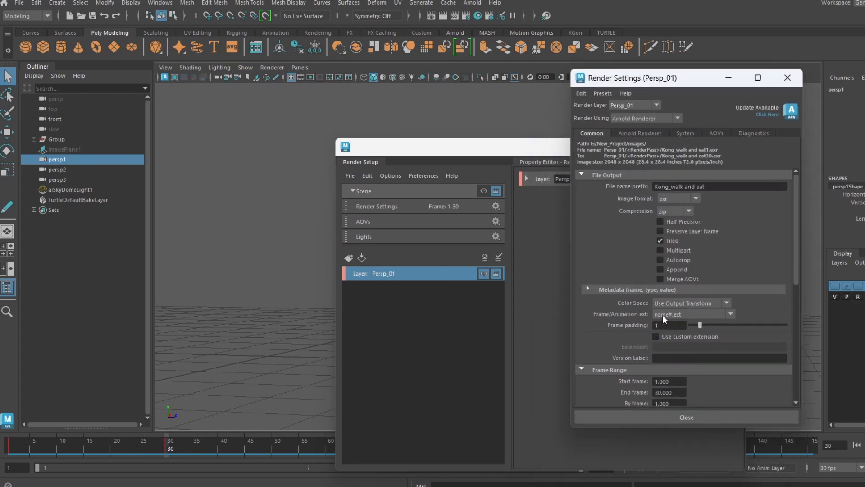
pyautogui.rightClick(635, 381)
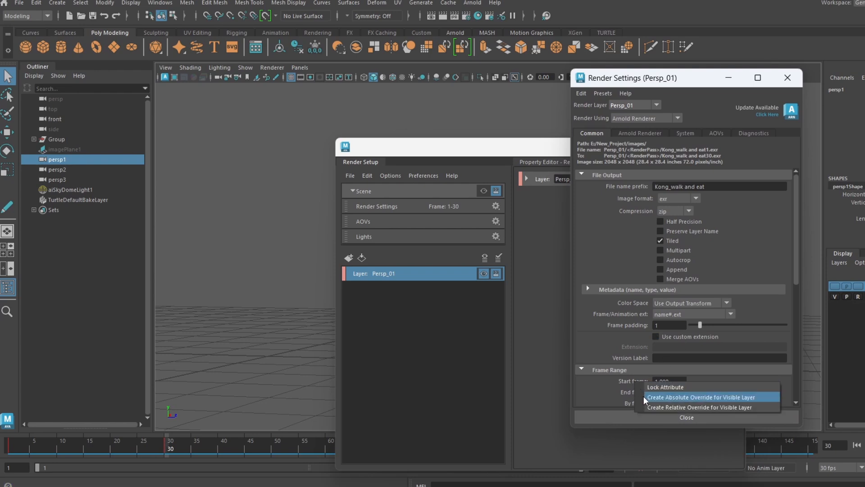
pyautogui.click(644, 396)
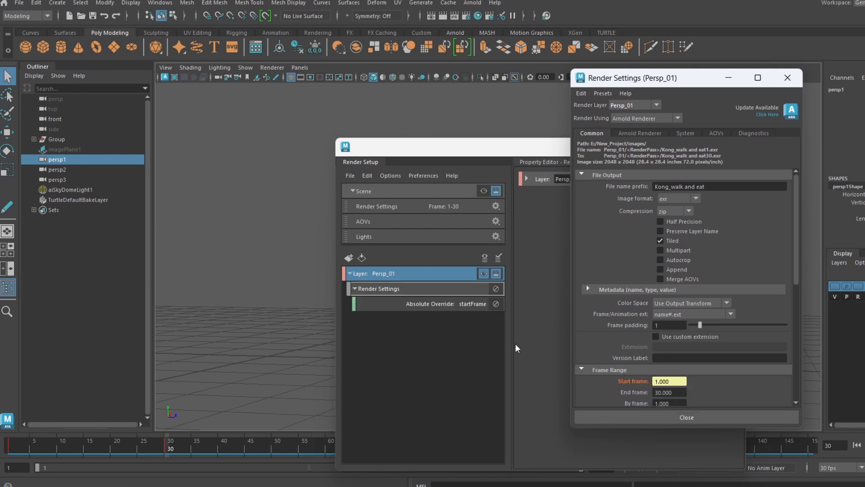
pyautogui.rightClick(637, 392)
pyautogui.click(648, 409)
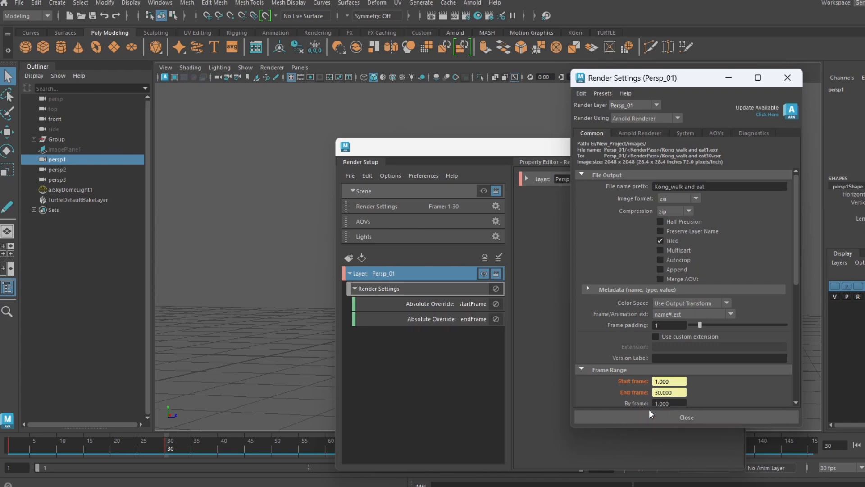
pyautogui.rightClick(630, 392)
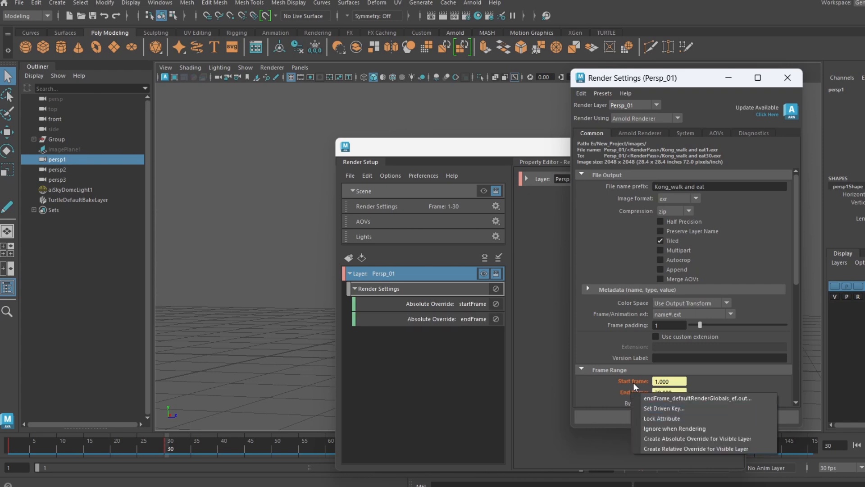
pyautogui.rightClick(633, 381)
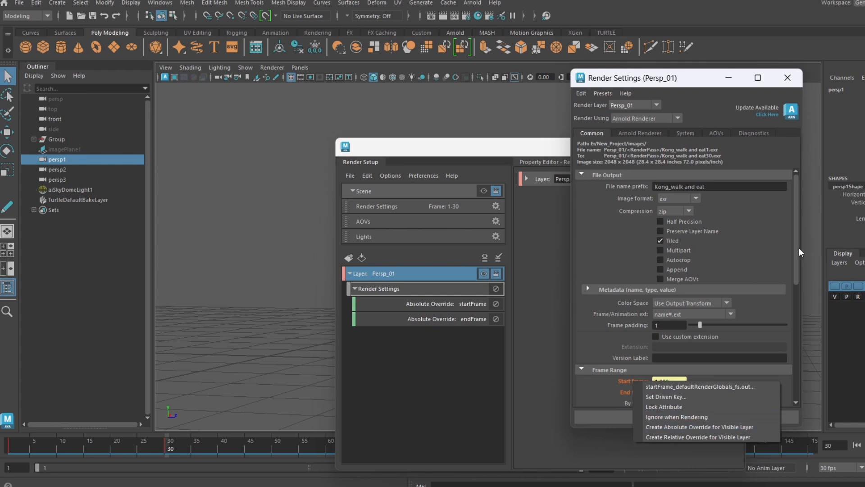
# Create an absolute override for the renderable camera persp1 on the Persp_01 layer.
pyautogui.moveTo(796, 247); pyautogui.dragTo(809, 269)
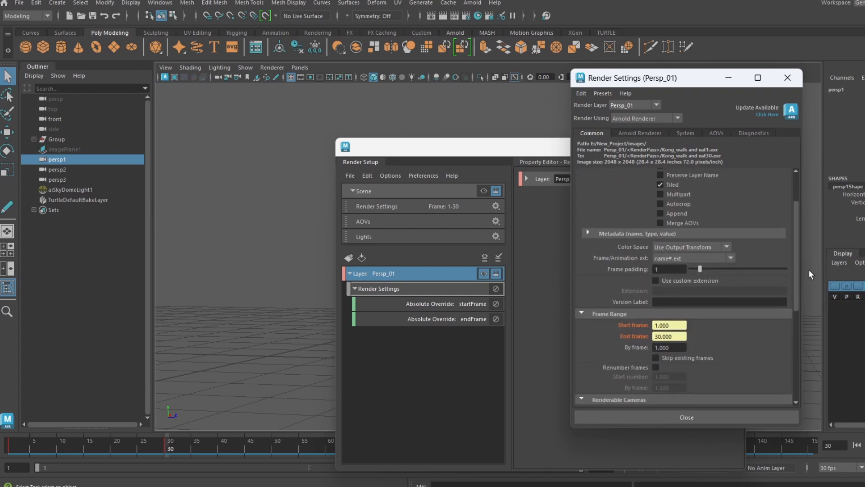
pyautogui.scroll(-4, 615, 258)
pyautogui.rightClick(637, 262)
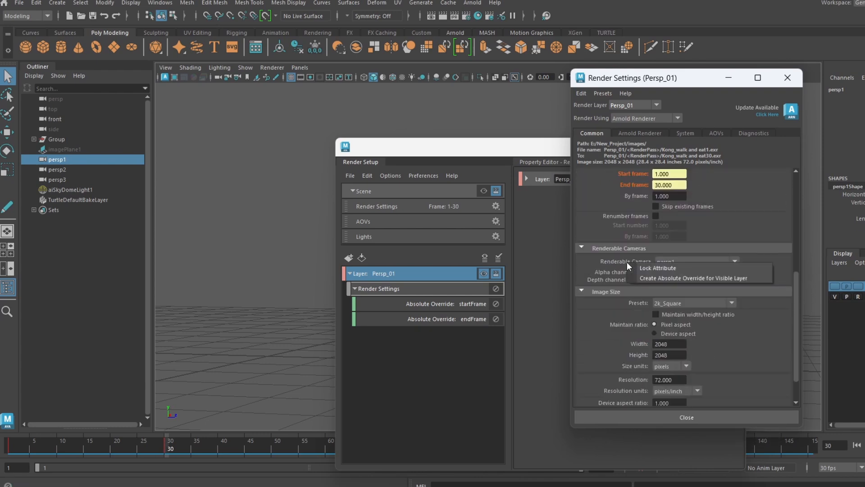
pyautogui.click(644, 278)
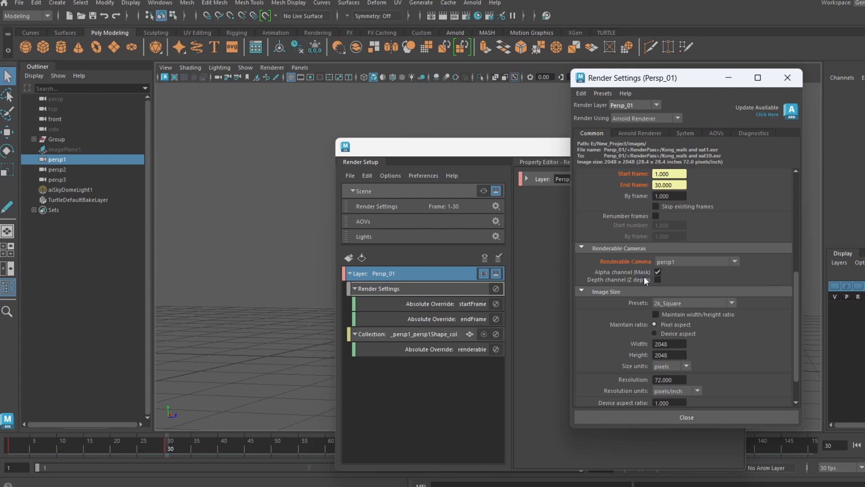
# Add Group, aiSkyDomeLight1 and persp1 to the _persp1_persp1Shape_col collection with its filter set to All.
pyautogui.click(729, 80)
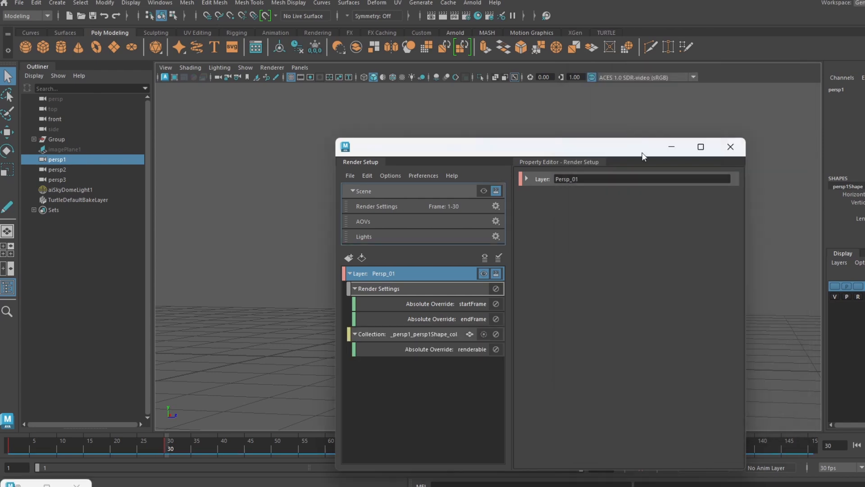
pyautogui.click(408, 291)
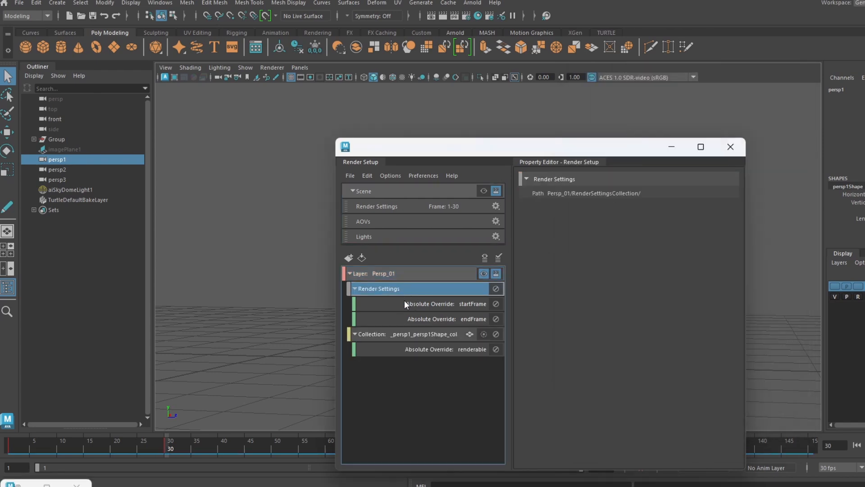
pyautogui.click(398, 335)
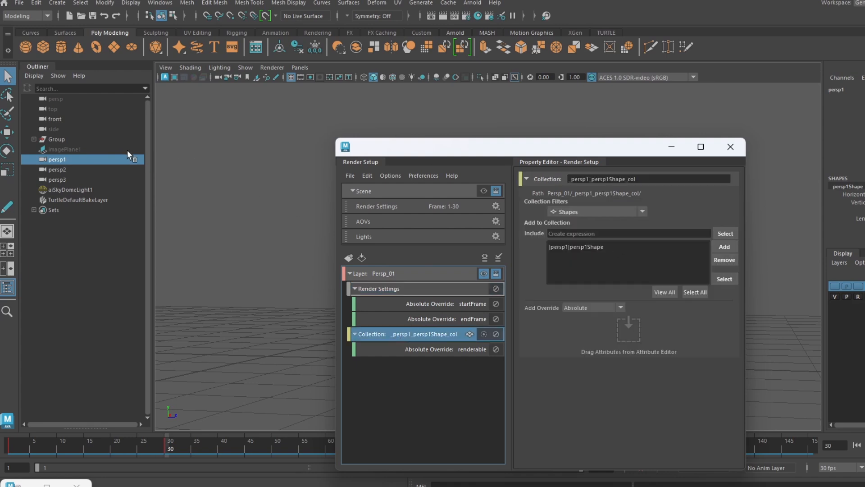
pyautogui.click(70, 137)
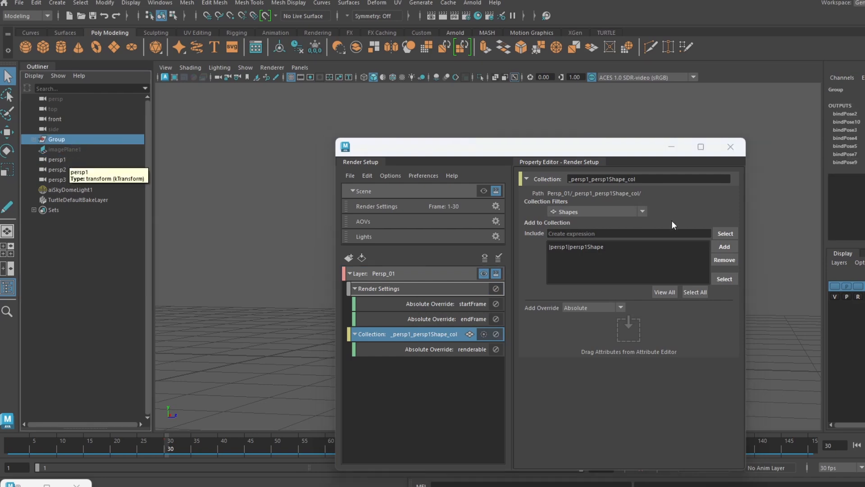
pyautogui.moveTo(66, 190); pyautogui.dragTo(77, 131)
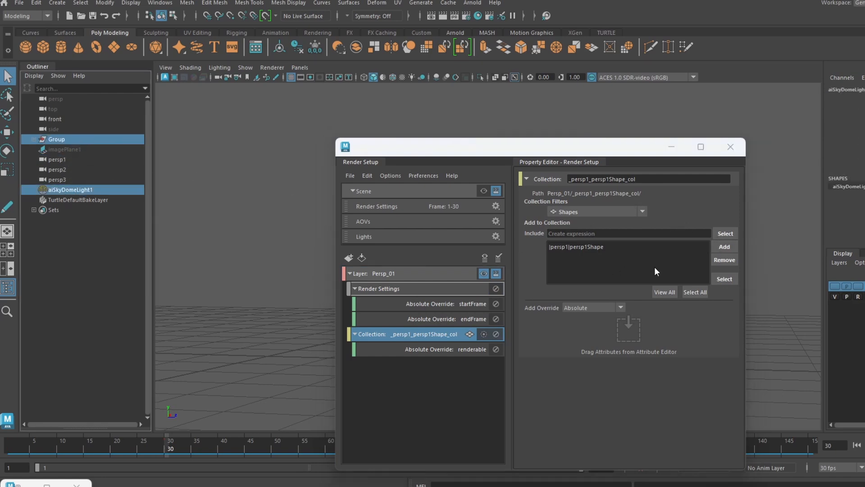
pyautogui.click(730, 247)
pyautogui.click(609, 234)
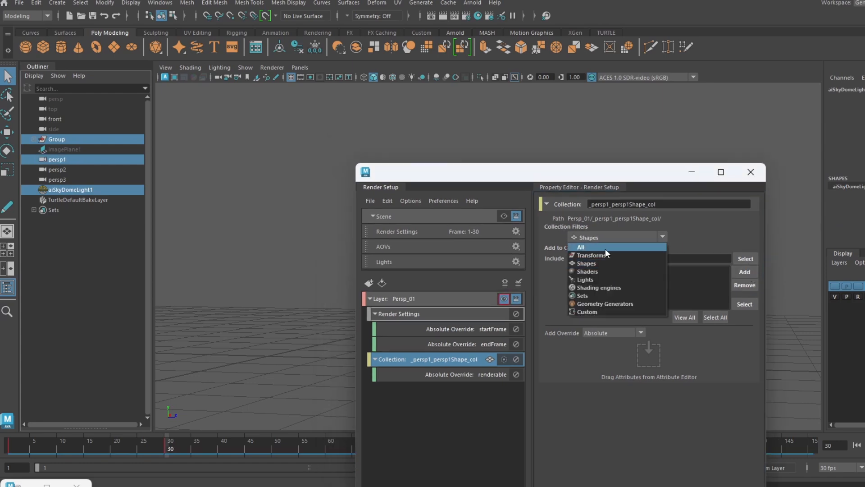
pyautogui.click(605, 247)
# Minimize Render Setup, scrub to frame 8 to check the ape, and restore the window clear of it.
pyautogui.click(692, 172)
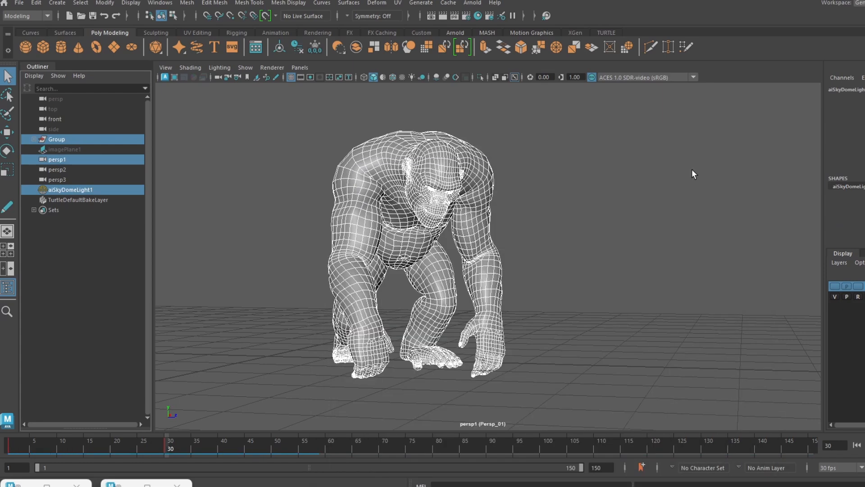
pyautogui.moveTo(31, 445); pyautogui.dragTo(49, 448)
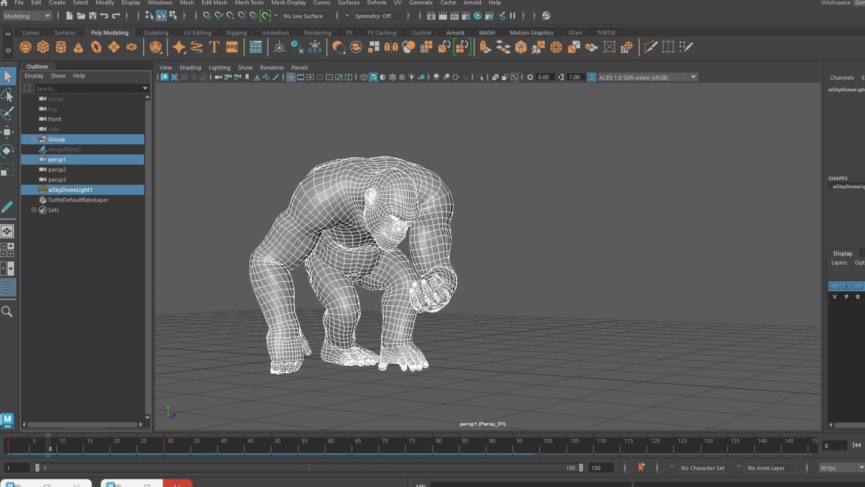
pyautogui.click(147, 483)
pyautogui.moveTo(564, 165); pyautogui.dragTo(750, 75)
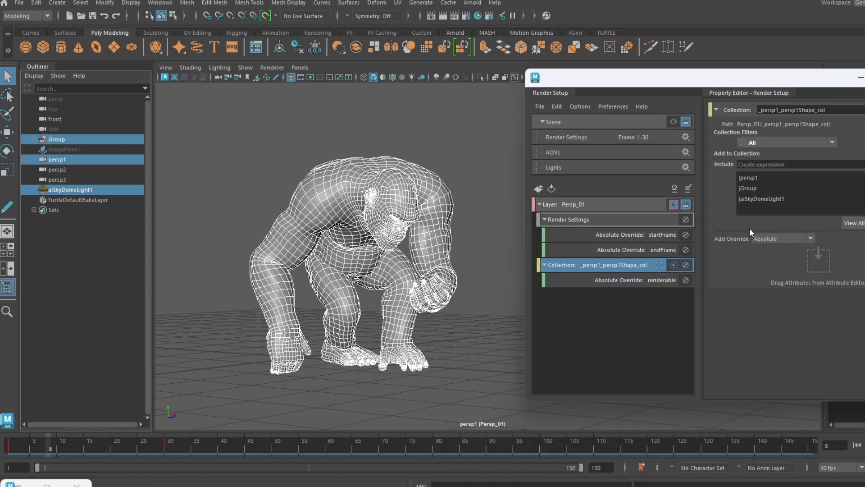
# Refresh the Persp_01 layer by switching visibility to the whole scene and back to the layer.
pyautogui.click(674, 205)
pyautogui.click(673, 122)
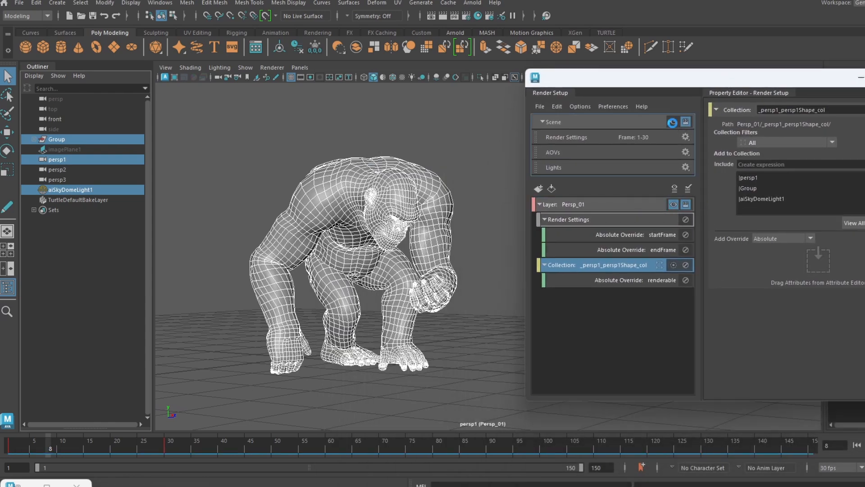
pyautogui.click(673, 205)
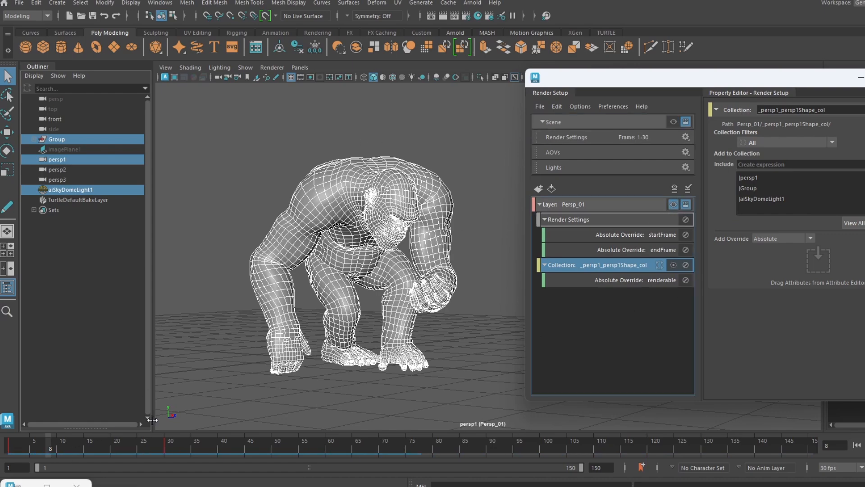
# Deselect everything and scrub through the first 30 frames to check the ape in the Persp_01 layer.
pyautogui.moveTo(48, 451); pyautogui.dragTo(177, 467)
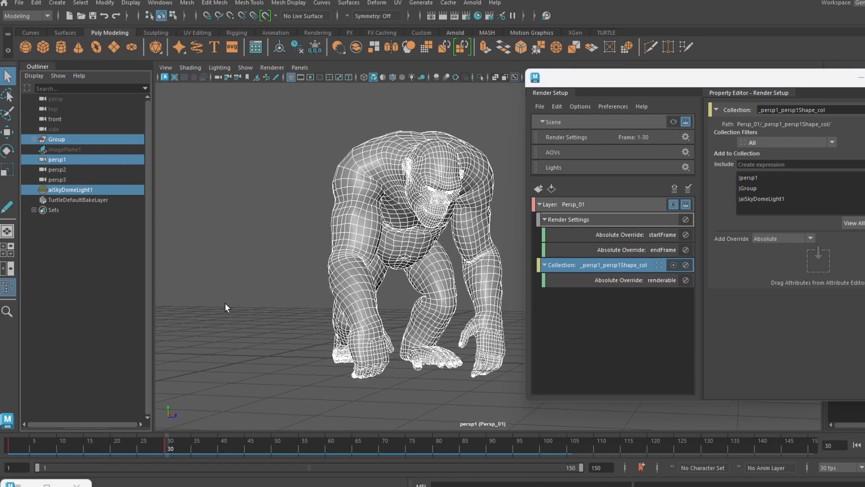
pyautogui.click(231, 272)
pyautogui.moveTo(41, 446); pyautogui.dragTo(129, 452)
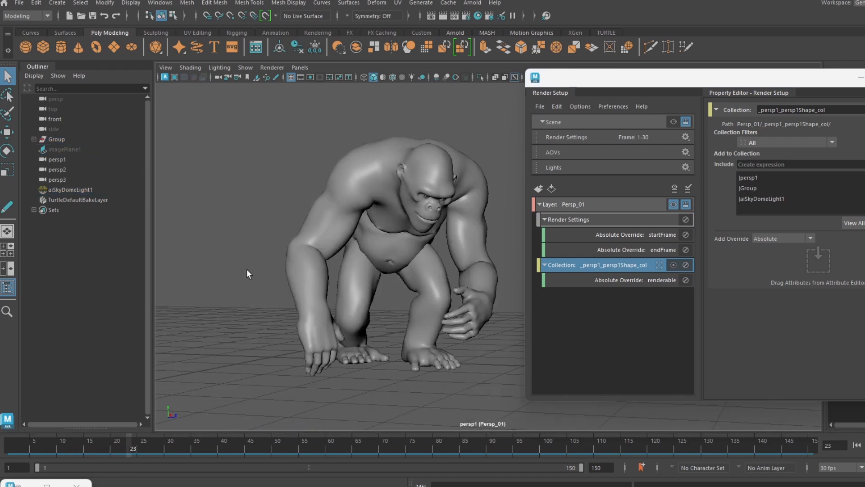
# Select the persp2 camera and create a new render layer named Persp_02.
pyautogui.moveTo(654, 93); pyautogui.dragTo(649, 93)
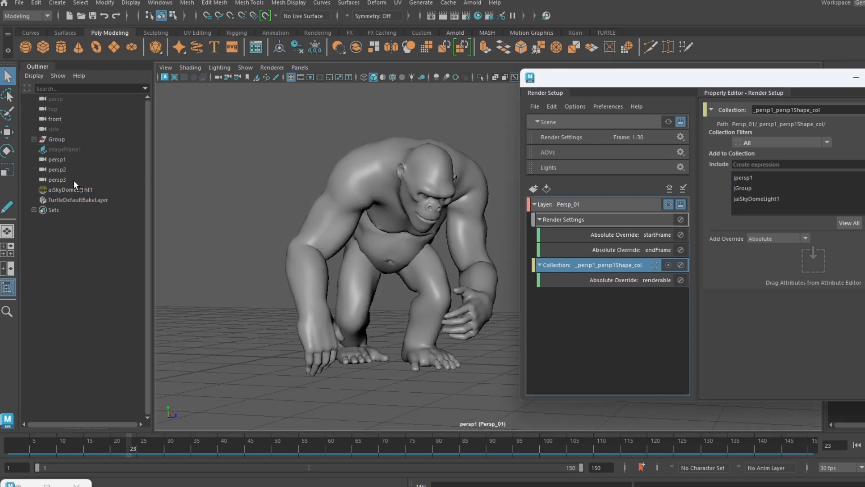
pyautogui.click(54, 170)
pyautogui.click(533, 188)
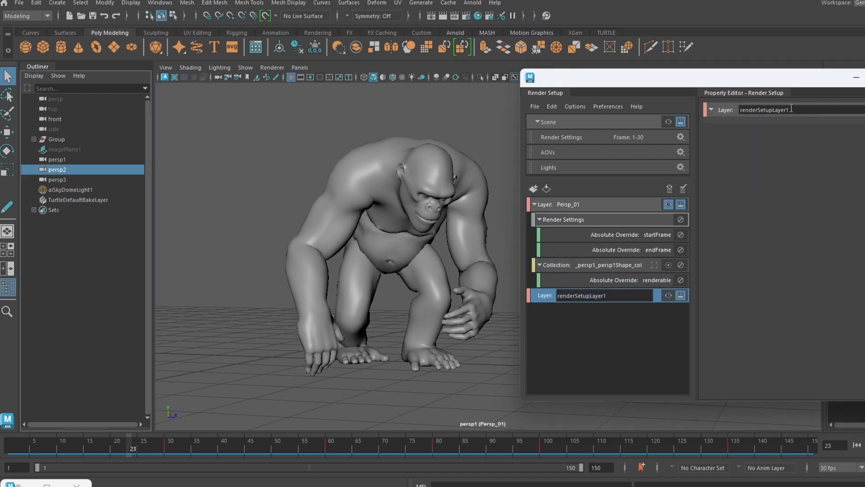
pyautogui.moveTo(793, 109); pyautogui.dragTo(691, 107)
pyautogui.write('Per')
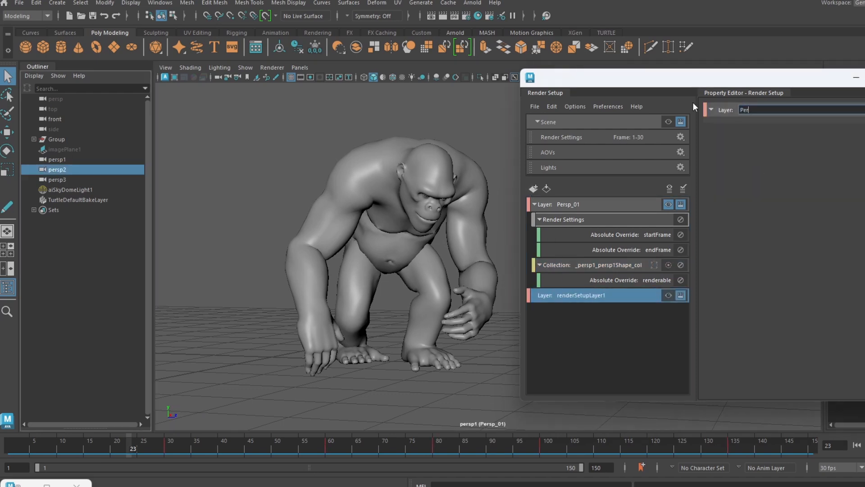
pyautogui.write('sp_02')
pyautogui.press('Return')
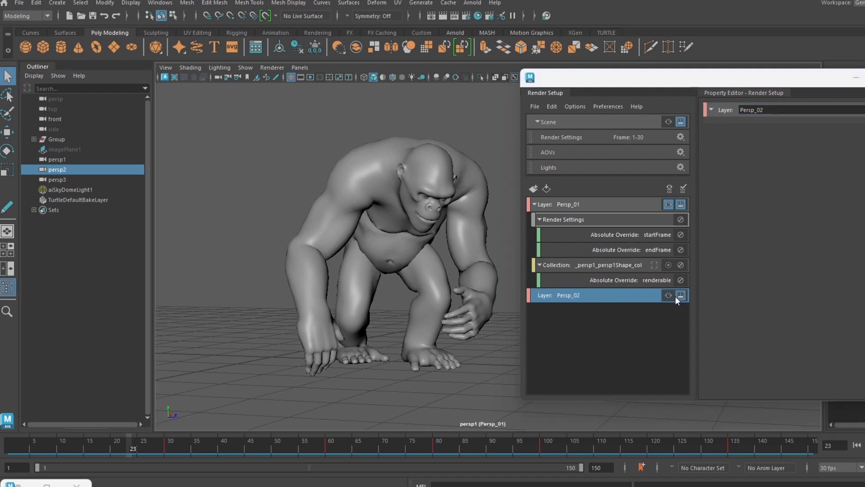
pyautogui.doubleClick(632, 295)
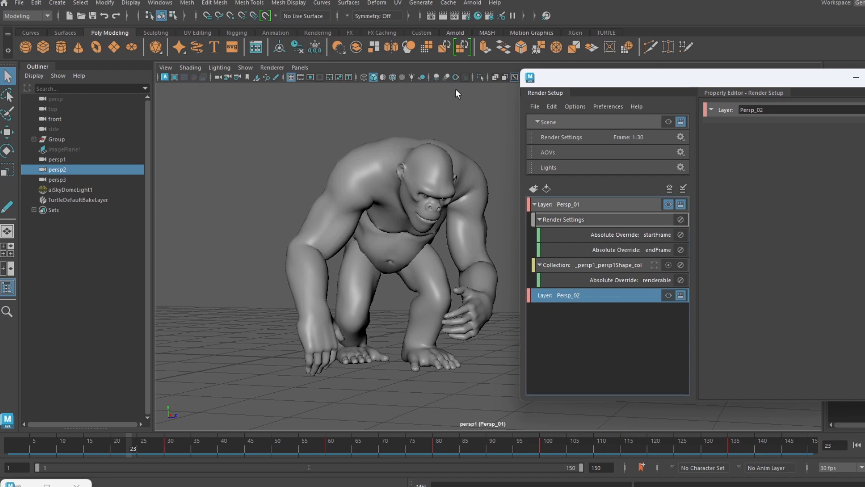
# Reopen Render Settings and switch it to the Persp_02 render layer, showing its file output and frame range.
pyautogui.click(465, 16)
pyautogui.click(635, 105)
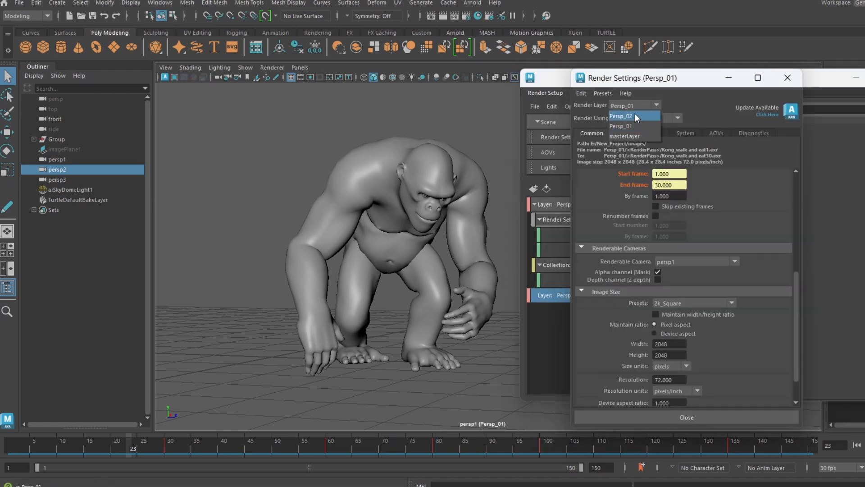
pyautogui.click(638, 119)
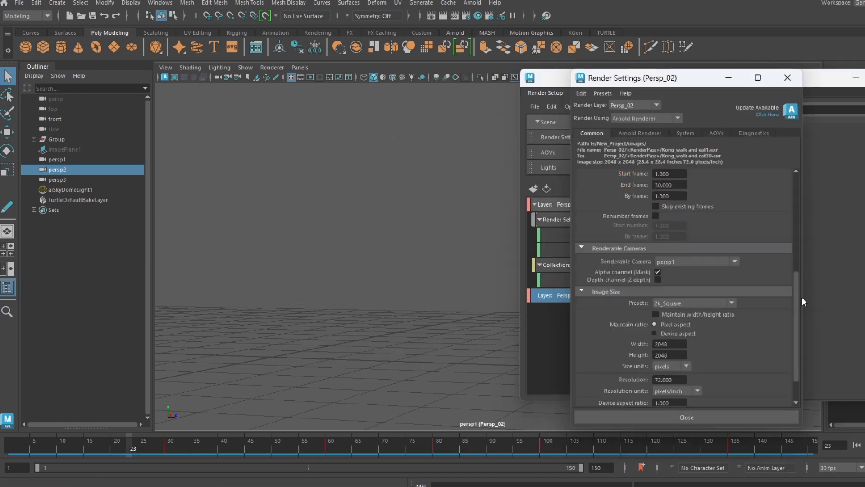
pyautogui.moveTo(798, 295); pyautogui.dragTo(796, 196)
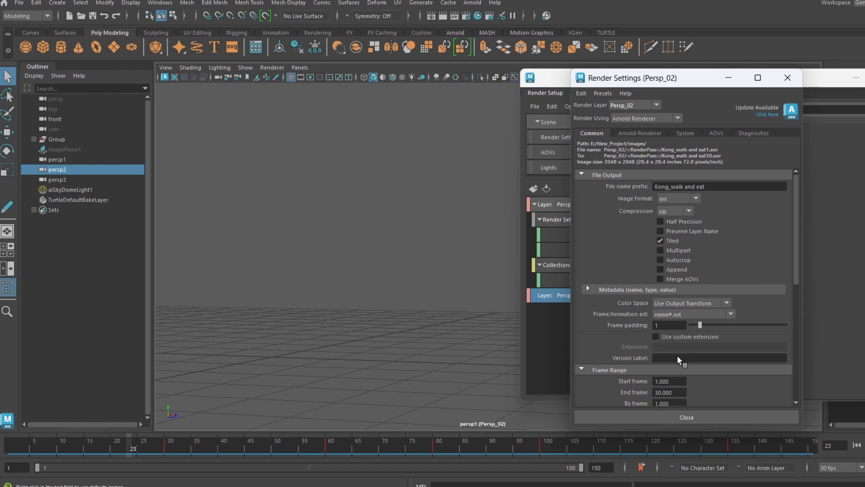
# Set the start frame to 30 for the Persp_02 layer and create an absolute override for it.
pyautogui.moveTo(173, 446); pyautogui.dragTo(730, 449)
pyautogui.moveTo(679, 380); pyautogui.dragTo(653, 380)
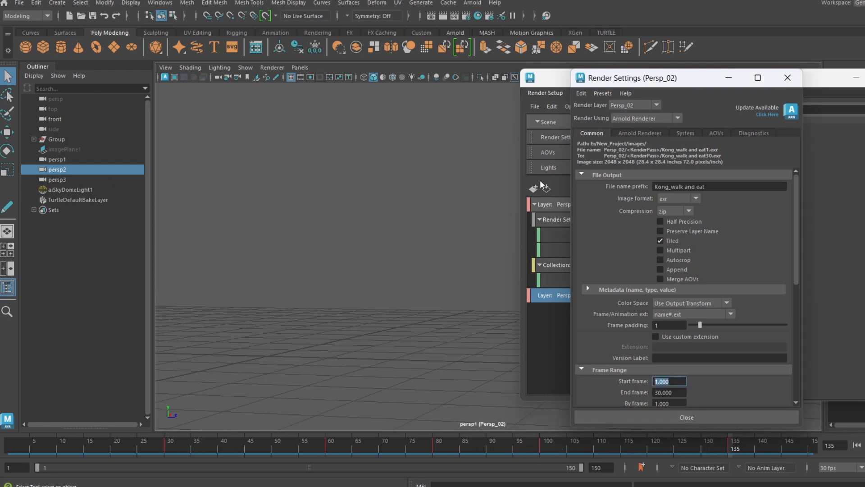
pyautogui.moveTo(646, 81); pyautogui.dragTo(294, 70)
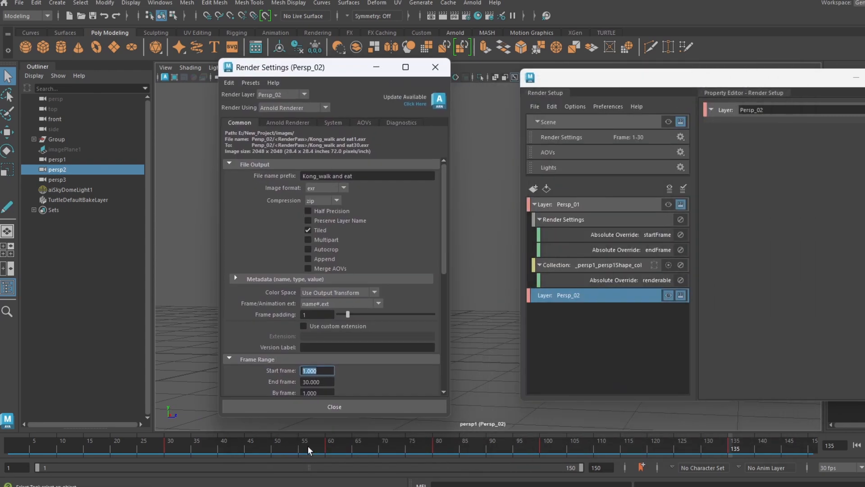
pyautogui.write('30')
pyautogui.press('Return')
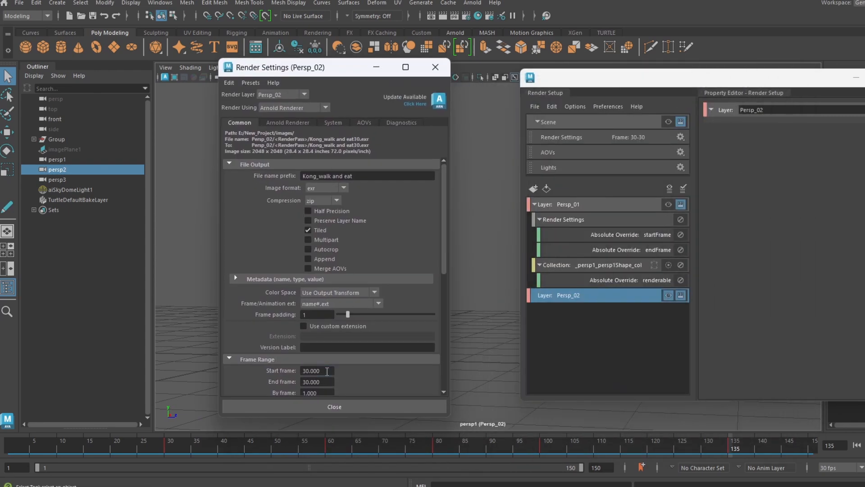
pyautogui.rightClick(278, 373)
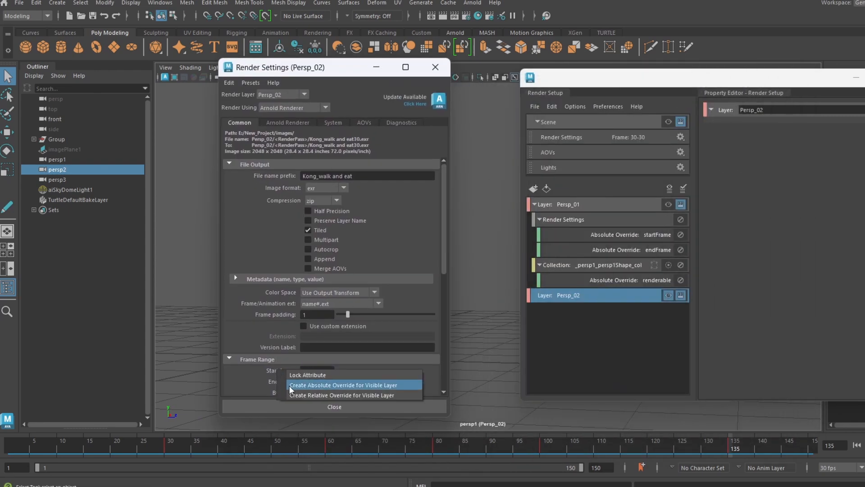
pyautogui.click(291, 385)
# Set the Persp_02 layer's end frame to 135 and create an absolute override for it.
pyautogui.click(298, 381)
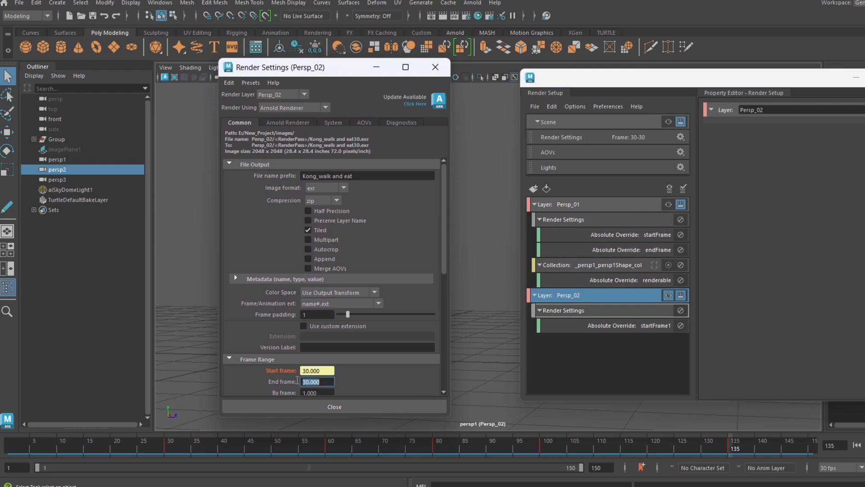
pyautogui.write('135')
pyautogui.press('Return')
pyautogui.rightClick(272, 380)
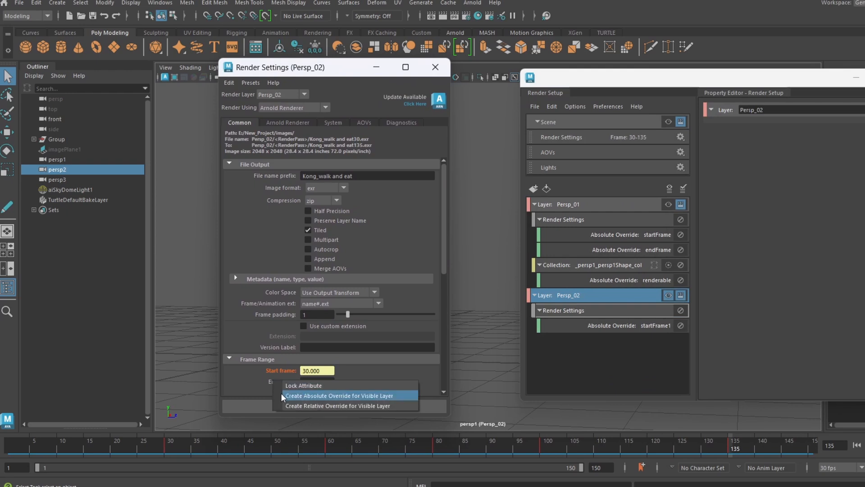
pyautogui.click(281, 395)
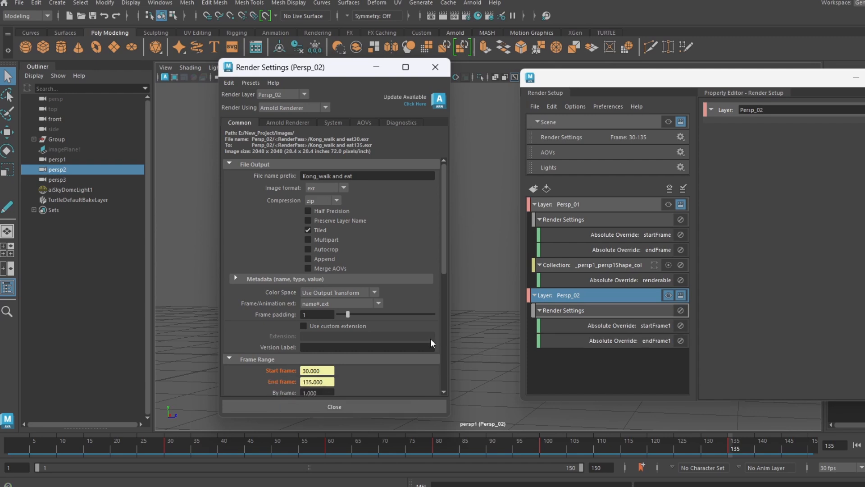
# Choose persp2 as the renderable camera for Persp_02 and create an absolute override for the visible layer.
pyautogui.moveTo(445, 247); pyautogui.dragTo(446, 316)
pyautogui.click(358, 287)
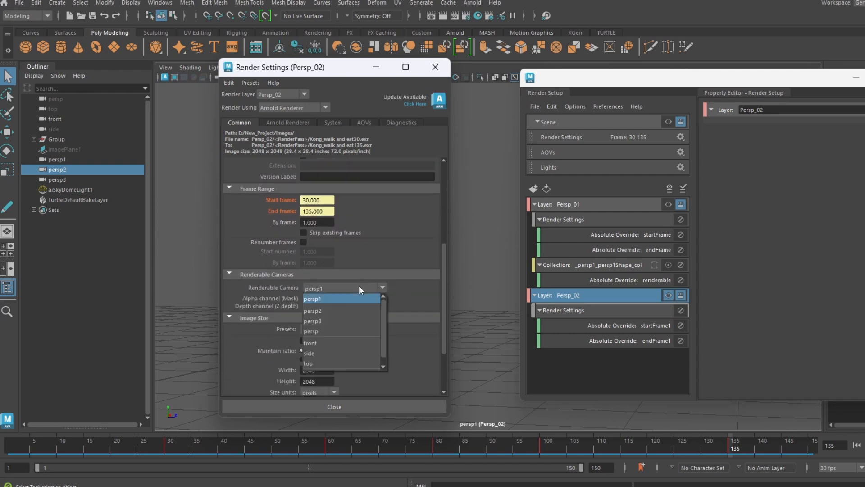
pyautogui.click(349, 310)
pyautogui.rightClick(280, 289)
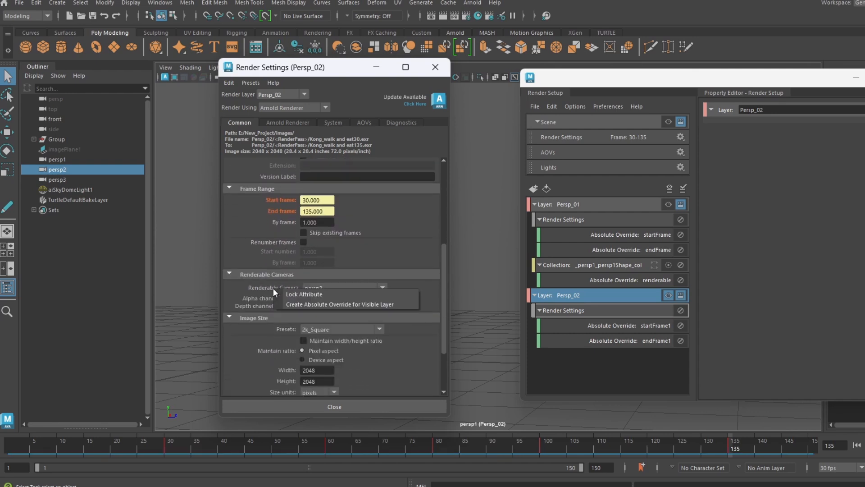
pyautogui.click(288, 307)
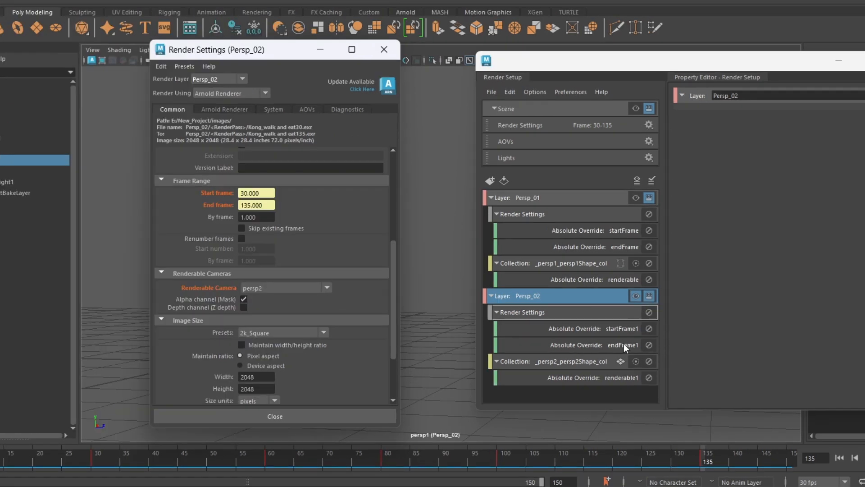
# Add aiSkyDomeLight1 and Group to the persp2 camera collection and set its collection filter to All.
pyautogui.click(571, 358)
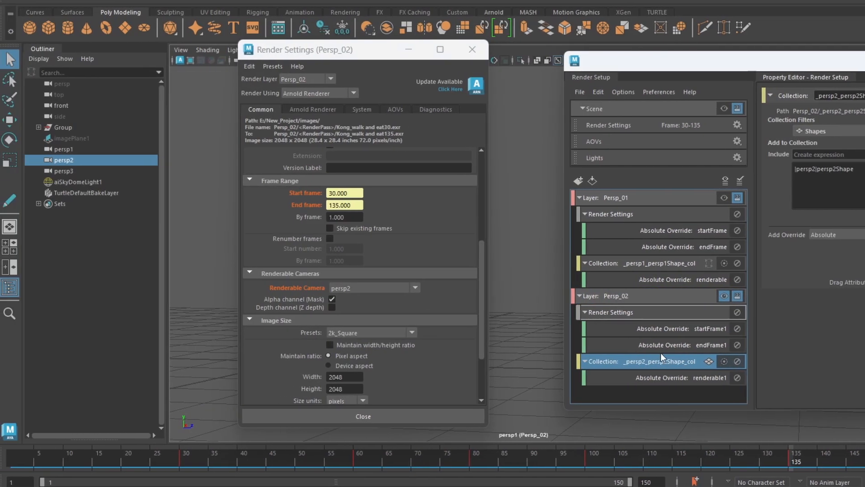
pyautogui.click(82, 158)
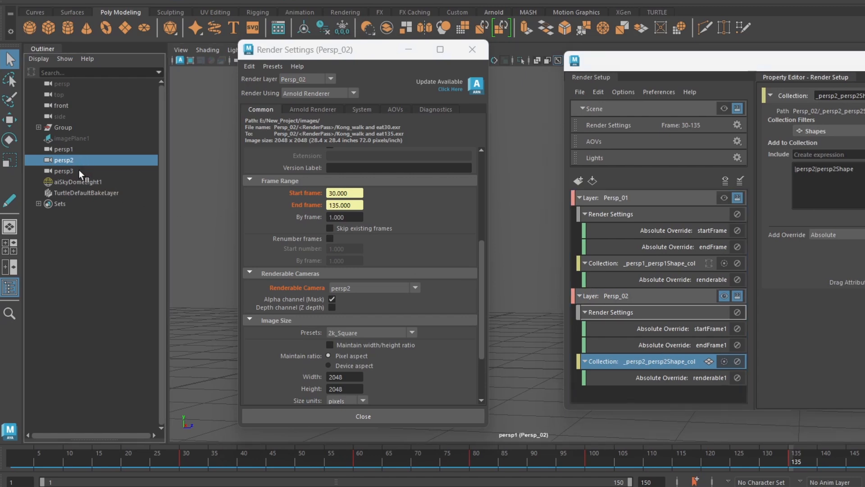
pyautogui.click(76, 181)
pyautogui.keyDown('ctrl'); pyautogui.click(75, 127); pyautogui.keyUp('ctrl')
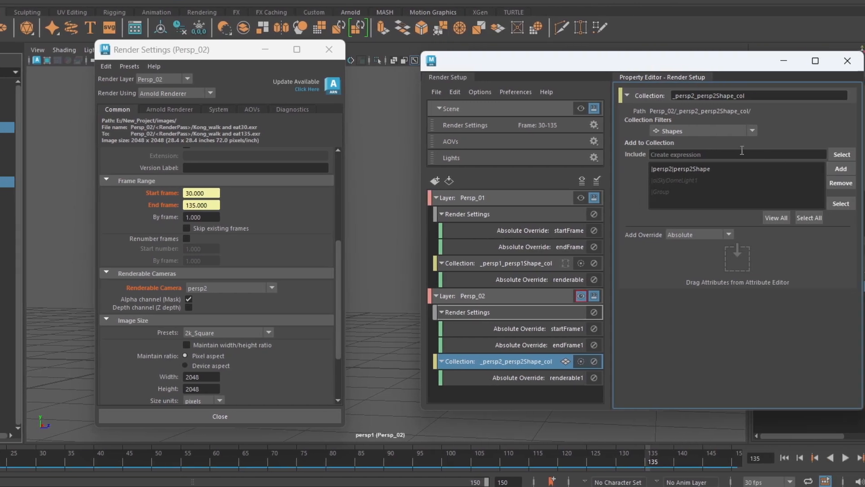
pyautogui.click(849, 130)
pyautogui.click(681, 141)
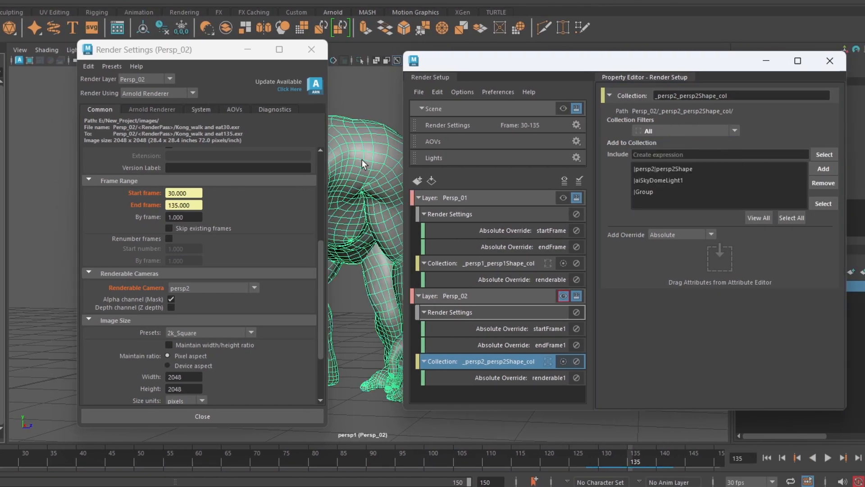
# Make Persp_01 the visible render layer and keep its overrides expanded in the render setup.
pyautogui.moveTo(273, 49); pyautogui.dragTo(239, 41)
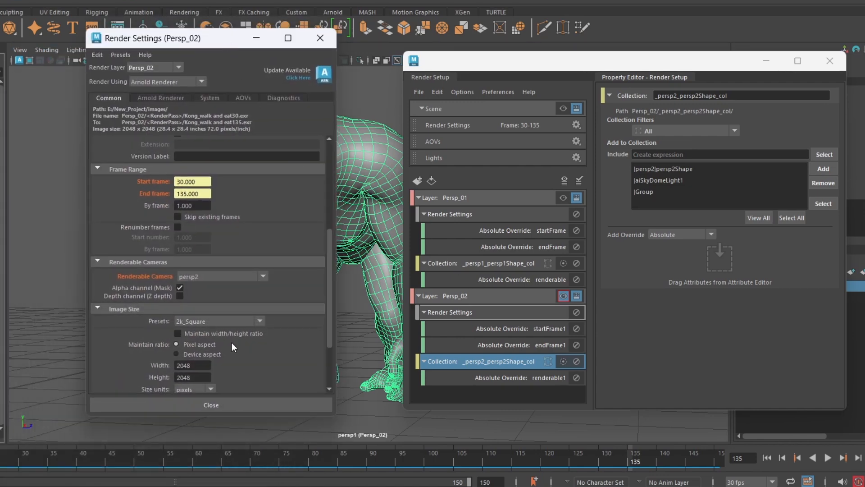
pyautogui.moveTo(327, 284); pyautogui.dragTo(331, 212)
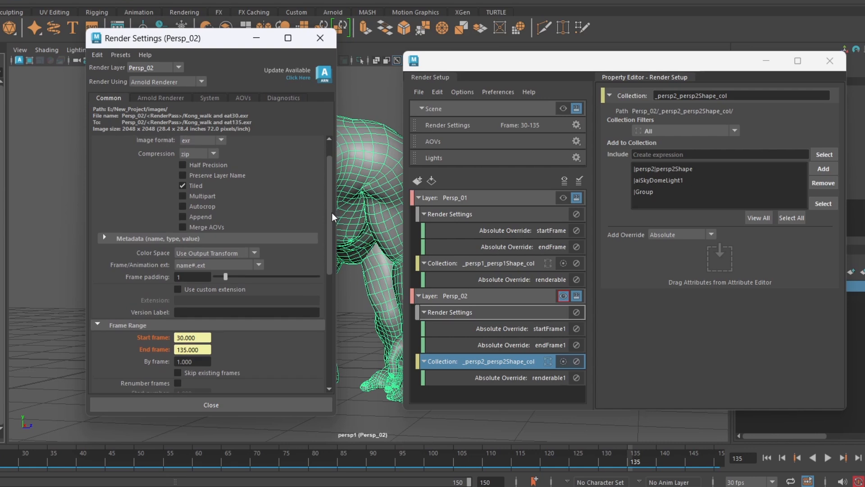
pyautogui.click(440, 193)
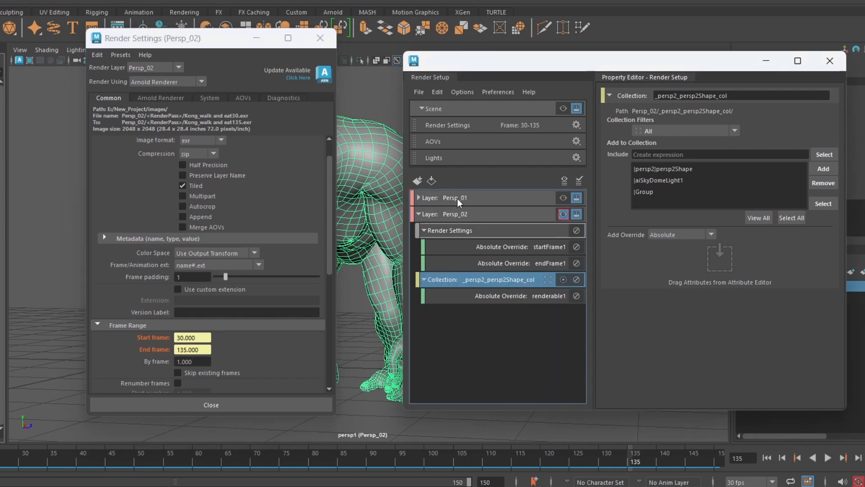
pyautogui.click(563, 198)
pyautogui.click(419, 198)
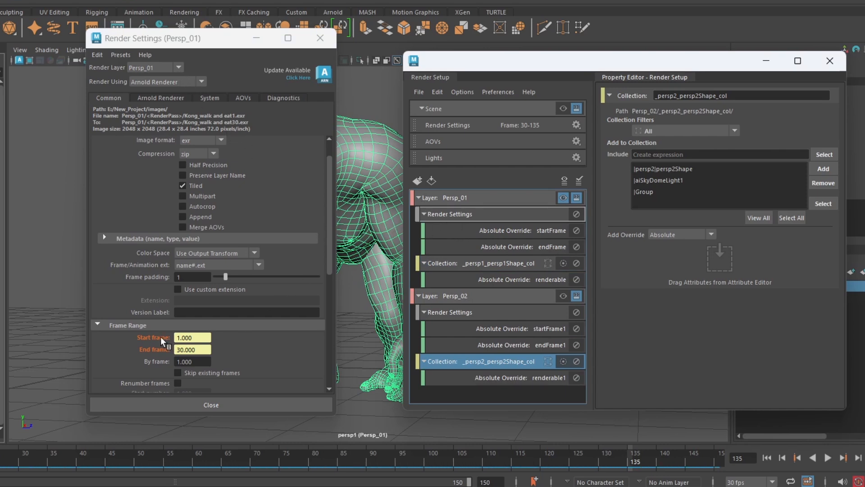
# Set the Persp_01 layer's renderable camera to persp1 and create an absolute override for it.
pyautogui.scroll(1, 316, 234)
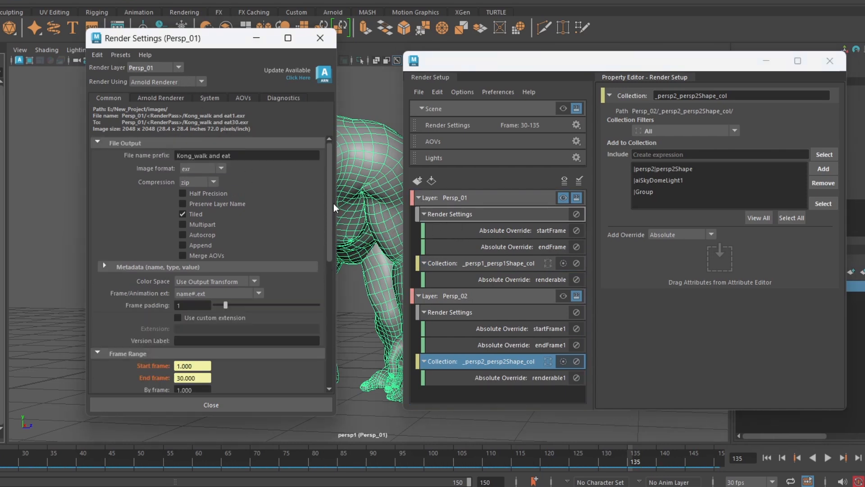
pyautogui.scroll(-6, 333, 204)
pyautogui.click(213, 268)
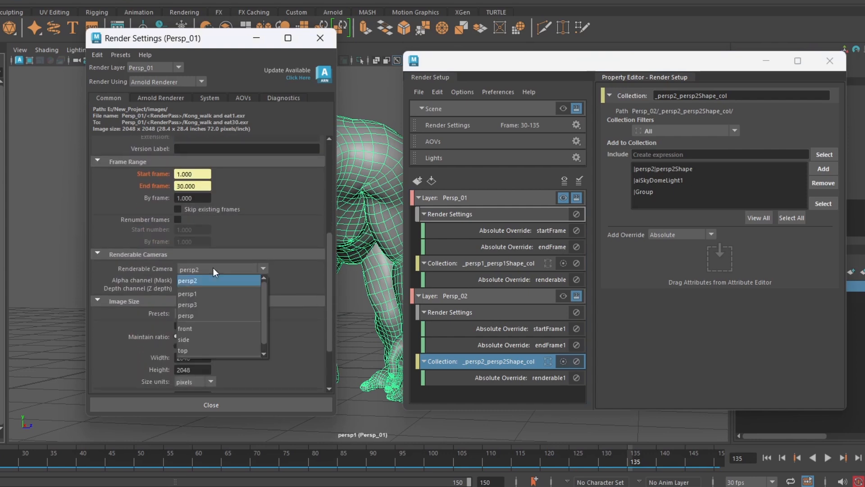
pyautogui.click(209, 291)
pyautogui.rightClick(155, 268)
pyautogui.click(166, 283)
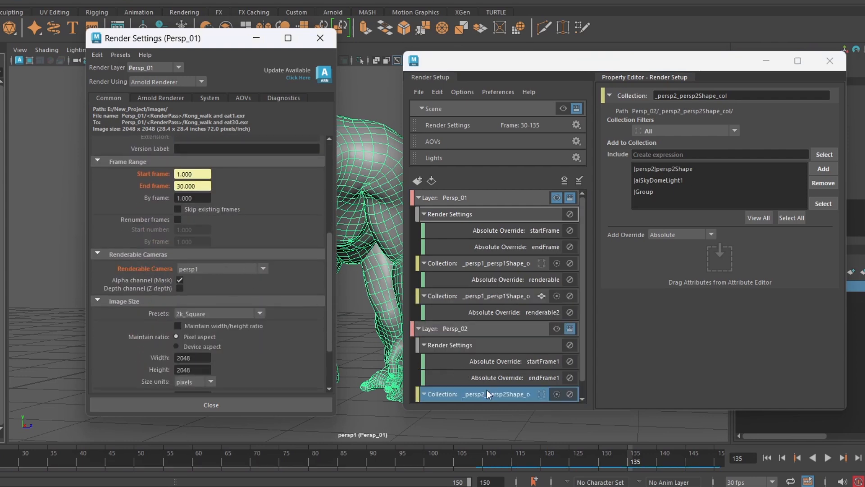
# Disable the persp2 camera collection in the Persp_02 layer and delete it.
pyautogui.click(570, 394)
pyautogui.scroll(-1, 581, 378)
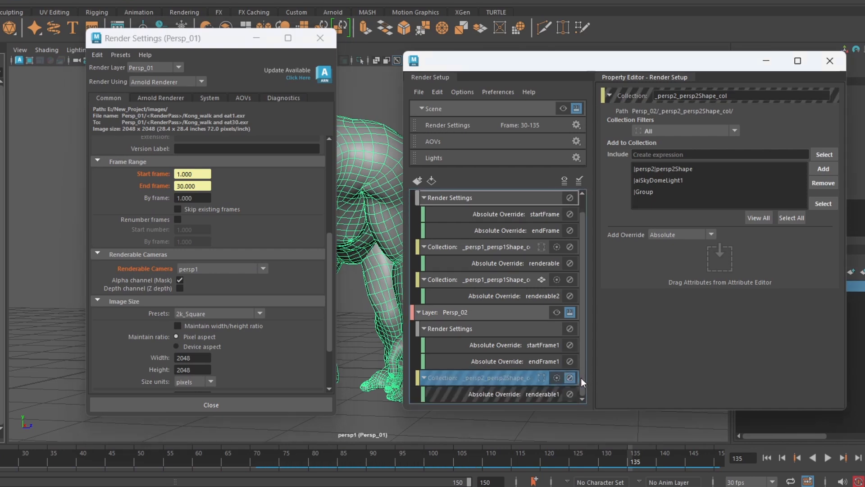
pyautogui.rightClick(499, 378)
pyautogui.click(558, 469)
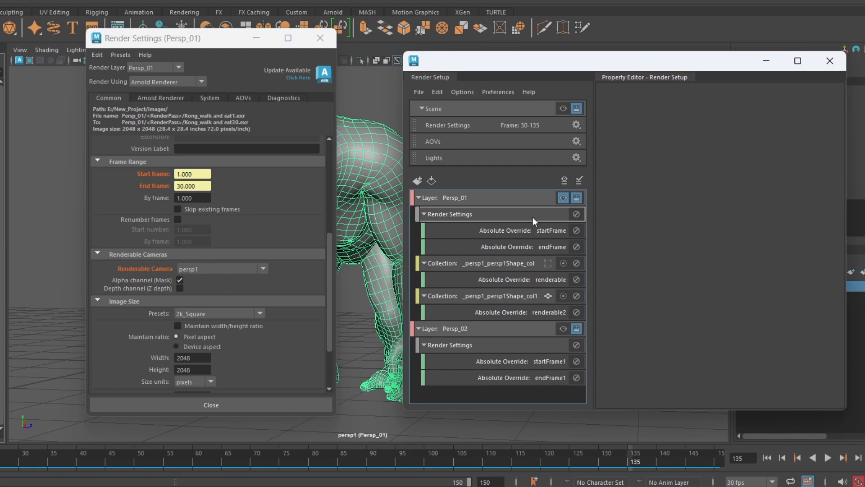
# Switch the render settings to Persp_02, choose persp2 as the renderable camera and create an absolute override for it.
pyautogui.click(477, 197)
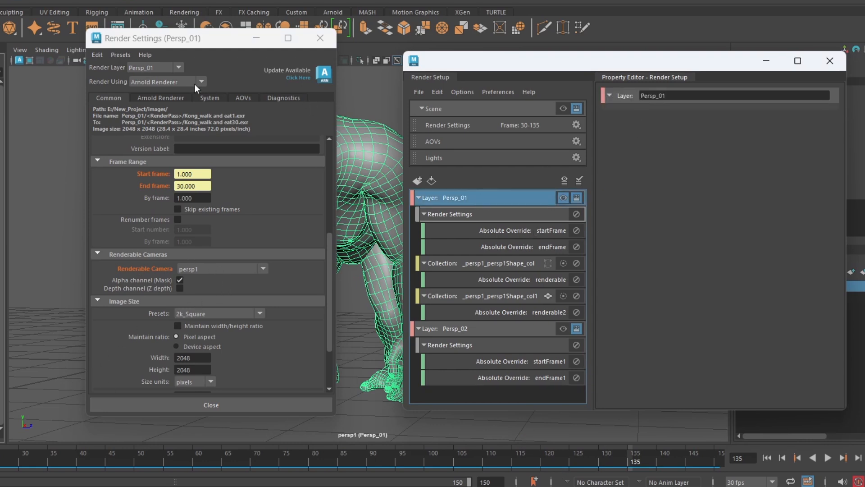
pyautogui.click(448, 329)
pyautogui.click(161, 67)
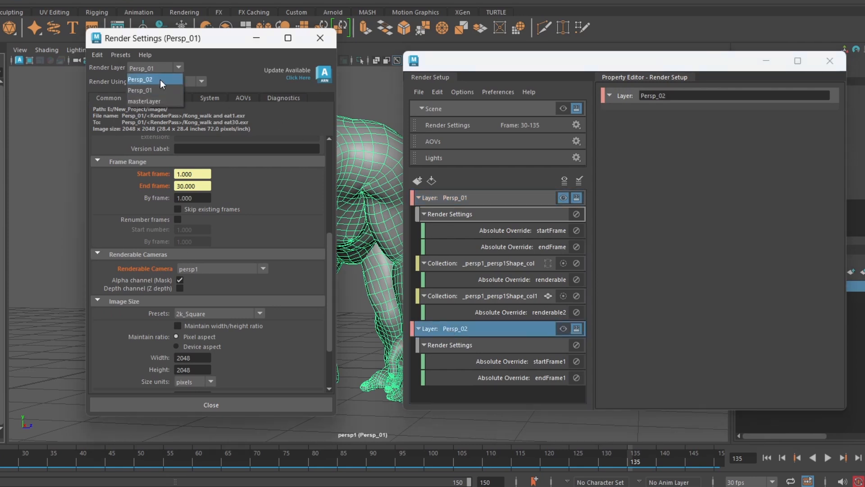
pyautogui.click(161, 80)
pyautogui.click(233, 268)
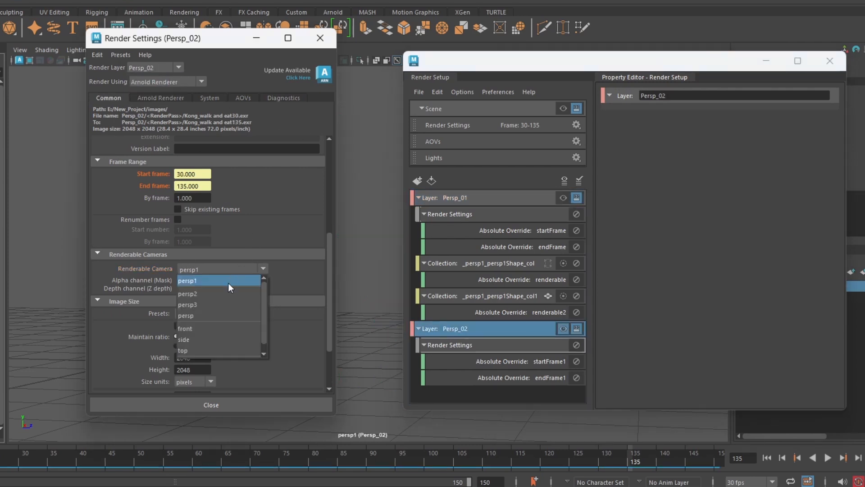
pyautogui.click(224, 290)
pyautogui.rightClick(148, 270)
pyautogui.click(165, 288)
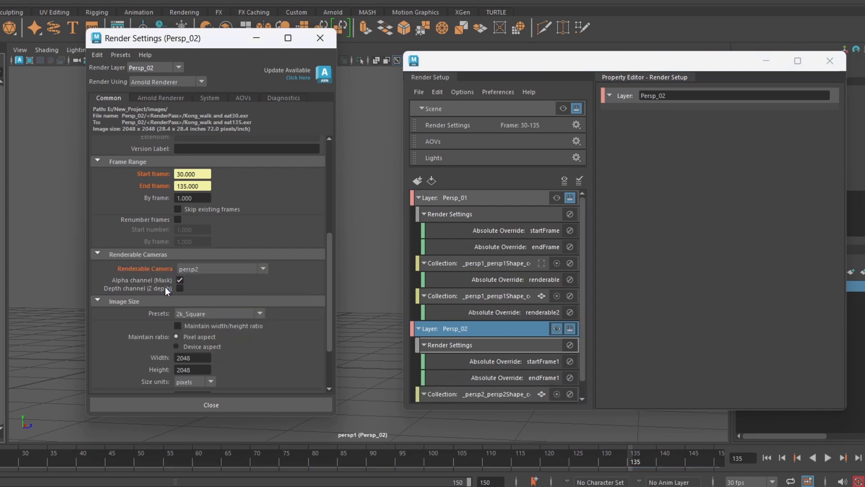
# Switch the render settings back to Persp_01 and remove the extra persp2 renderable camera.
pyautogui.click(457, 198)
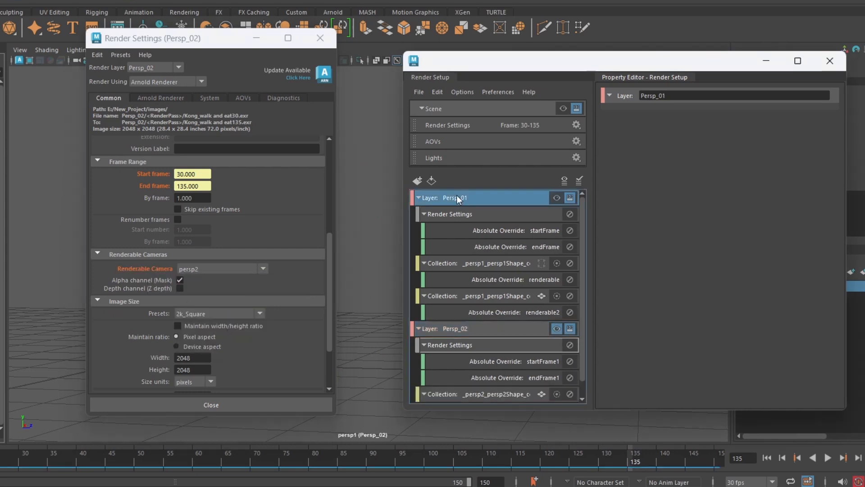
pyautogui.click(150, 68)
pyautogui.click(151, 89)
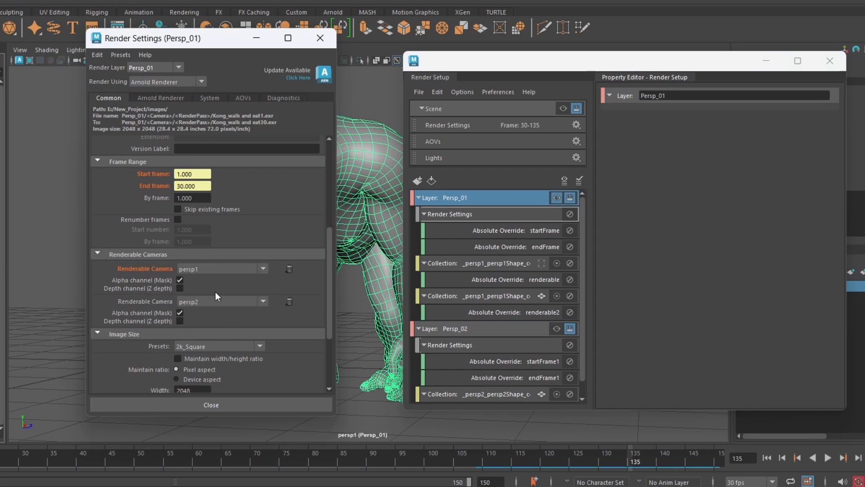
pyautogui.click(290, 301)
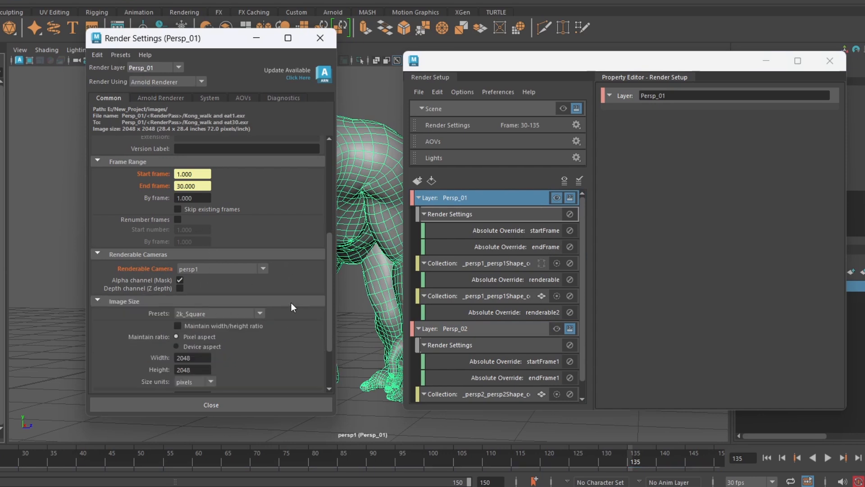
# Switch the render settings to Persp_02 and back to Persp_01, checking each layer's frame range, renderable camera and overrides.
pyautogui.click(156, 68)
pyautogui.click(156, 77)
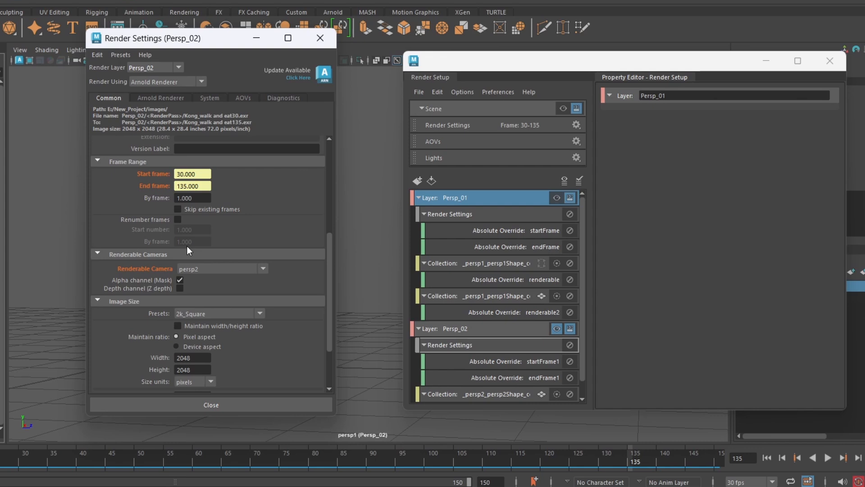
pyautogui.click(458, 329)
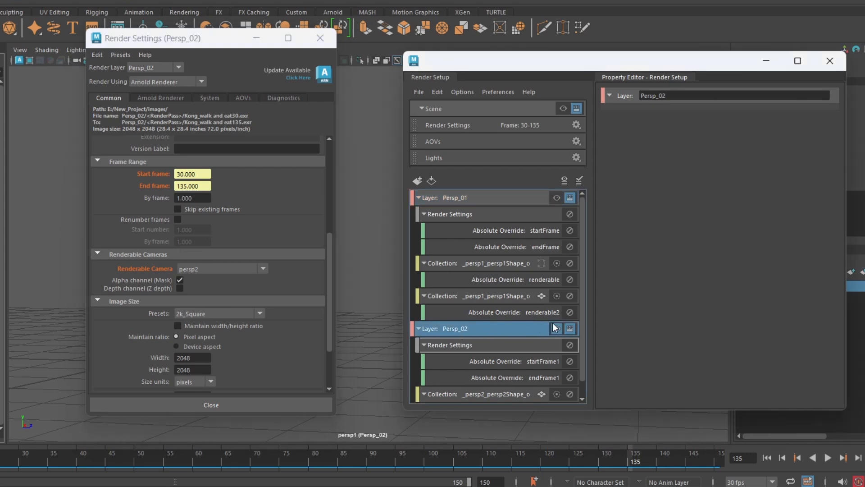
pyautogui.scroll(-1, 554, 304)
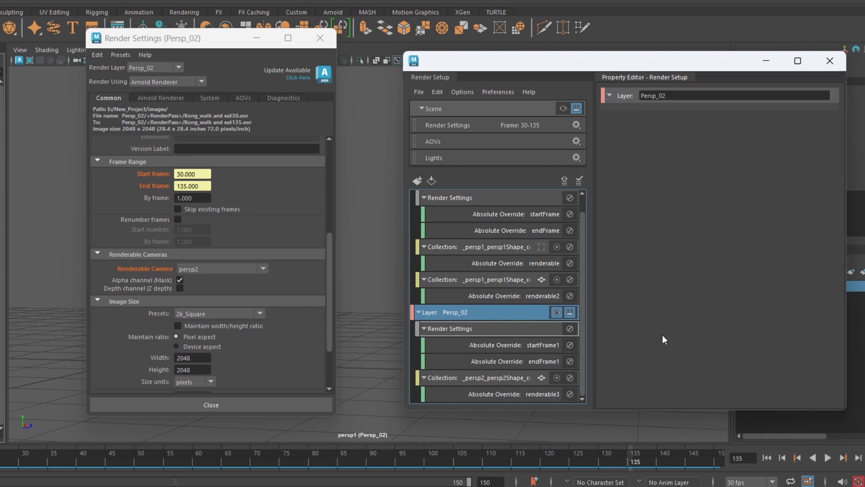
pyautogui.scroll(1, 585, 297)
pyautogui.click(489, 197)
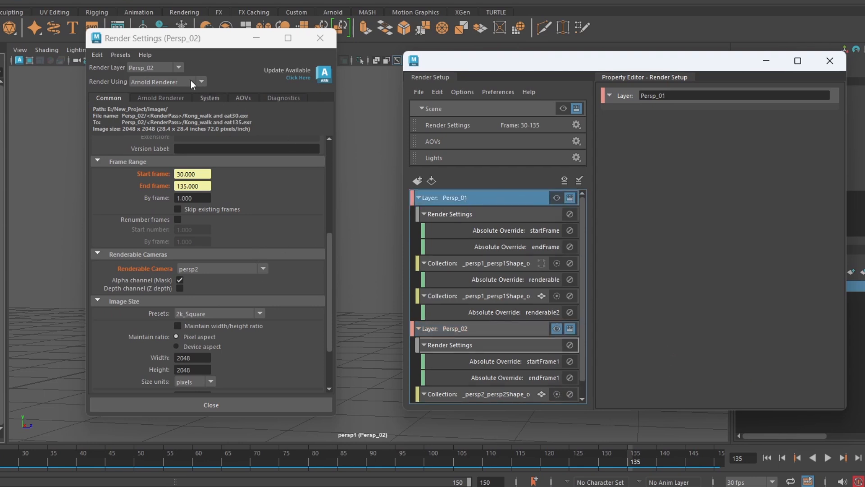
pyautogui.click(163, 68)
pyautogui.click(155, 85)
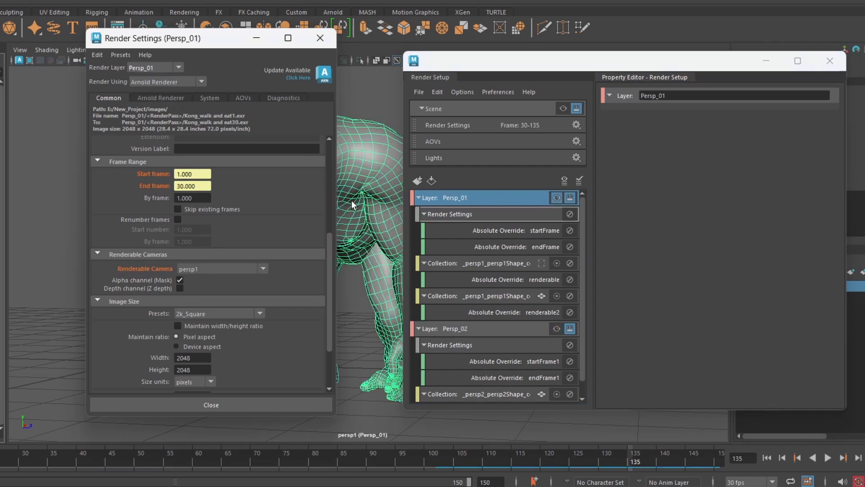
pyautogui.moveTo(329, 263); pyautogui.dragTo(328, 294)
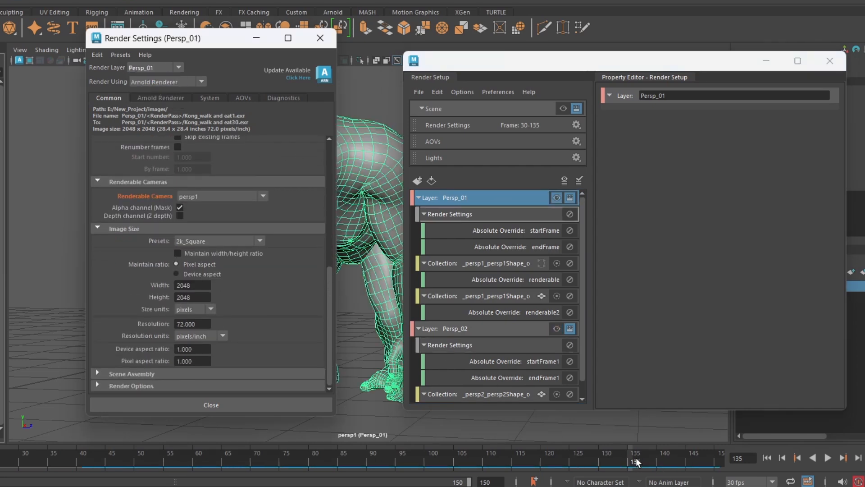
pyautogui.hotkey('alt', 'v')
pyautogui.moveTo(691, 480); pyautogui.dragTo(636, 468)
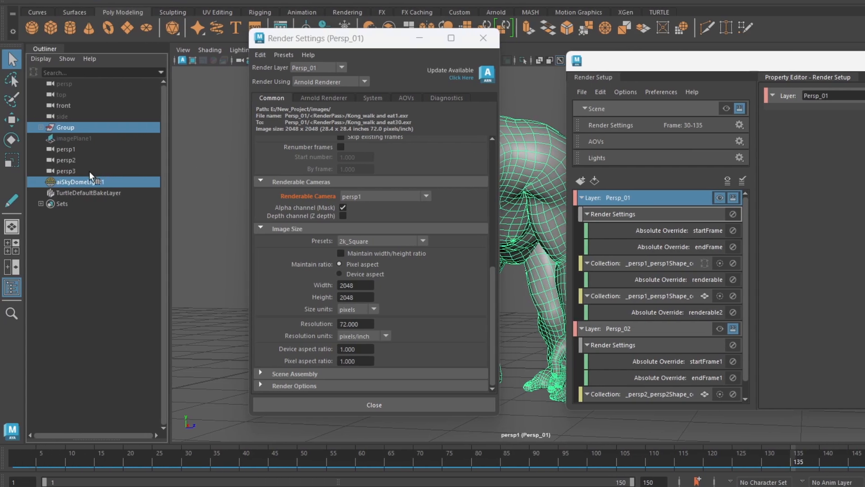
pyautogui.click(82, 171)
pyautogui.scroll(-1, 747, 280)
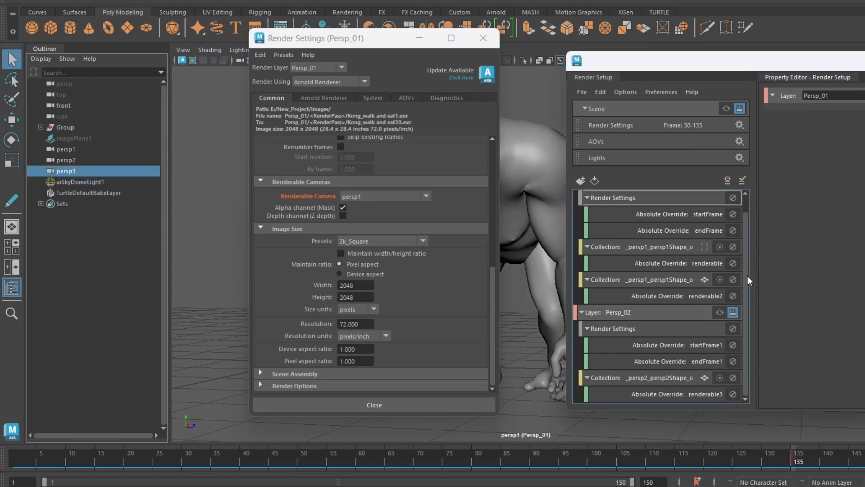
pyautogui.scroll(1, 745, 264)
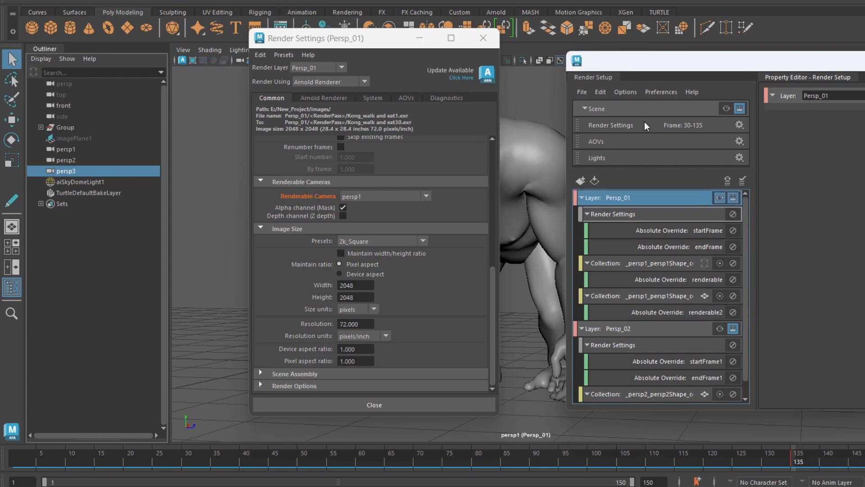
pyautogui.click(642, 106)
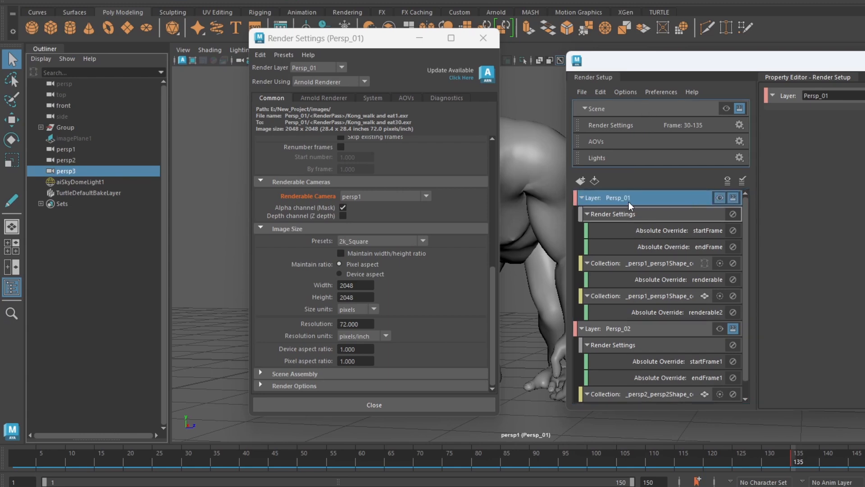
# Collapse the Persp_01 and Persp_02 layers and create a new render layer named Persp_03.
pyautogui.click(581, 197)
pyautogui.click(582, 215)
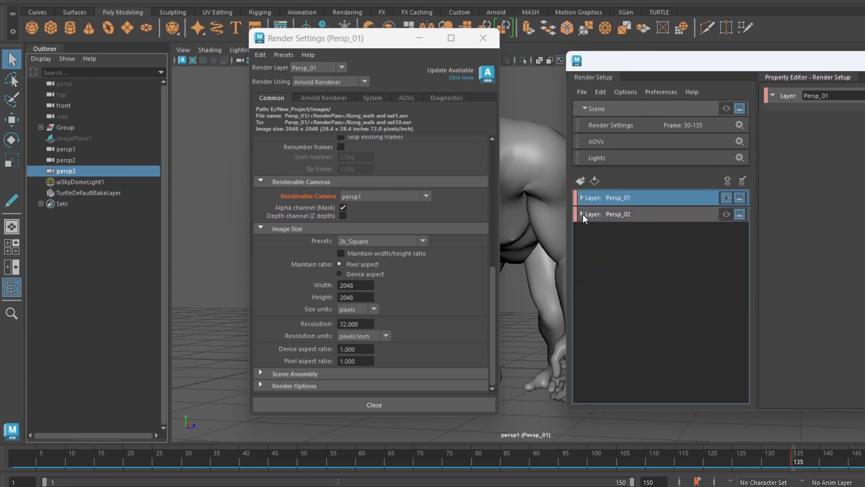
pyautogui.click(598, 248)
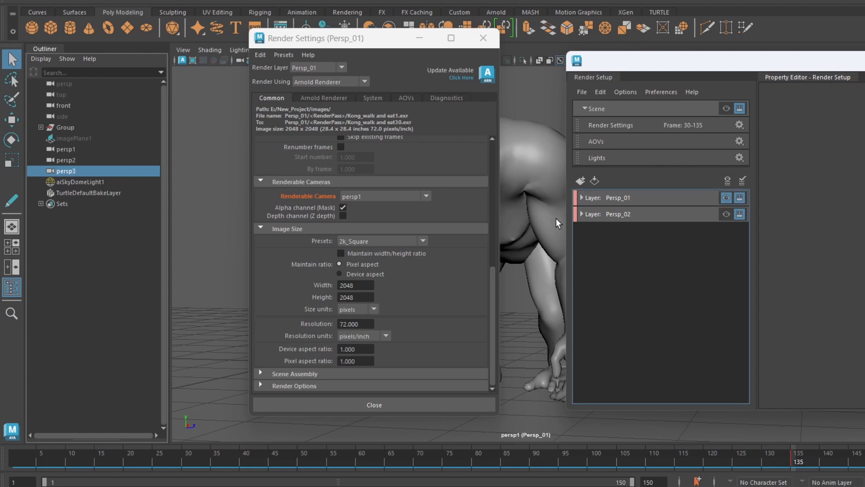
pyautogui.click(581, 180)
pyautogui.doubleClick(831, 95)
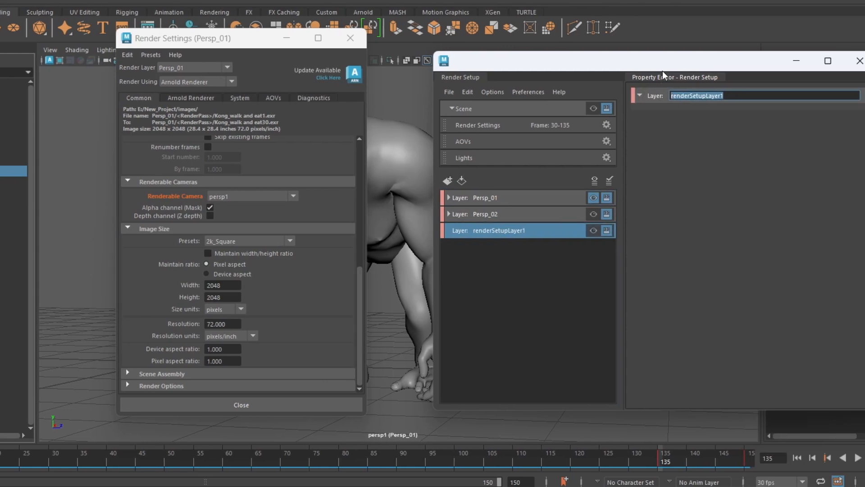
pyautogui.write('Pers')
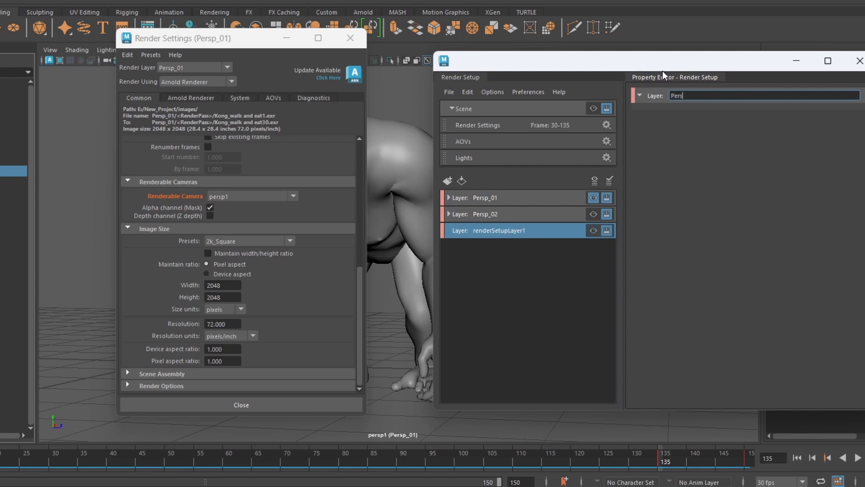
pyautogui.write('p_03')
pyautogui.press('Return')
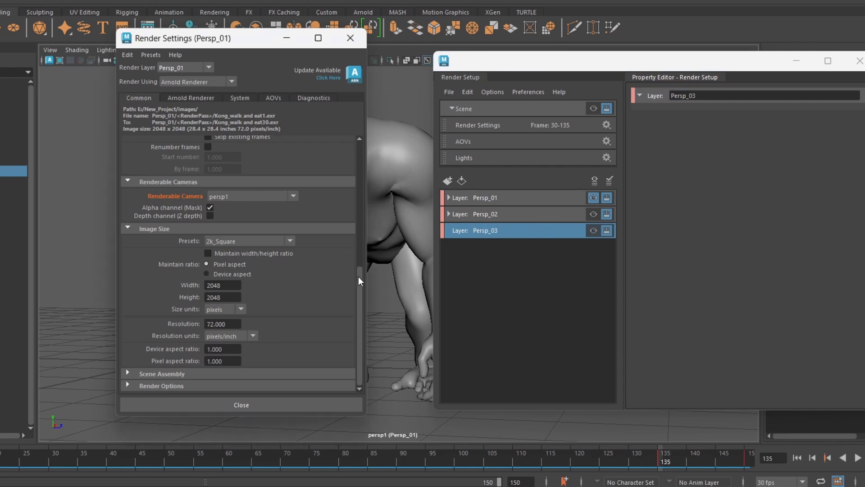
# Switch the render settings to Persp_03, choose persp3 as the renderable camera and create an absolute override for it.
pyautogui.click(252, 196)
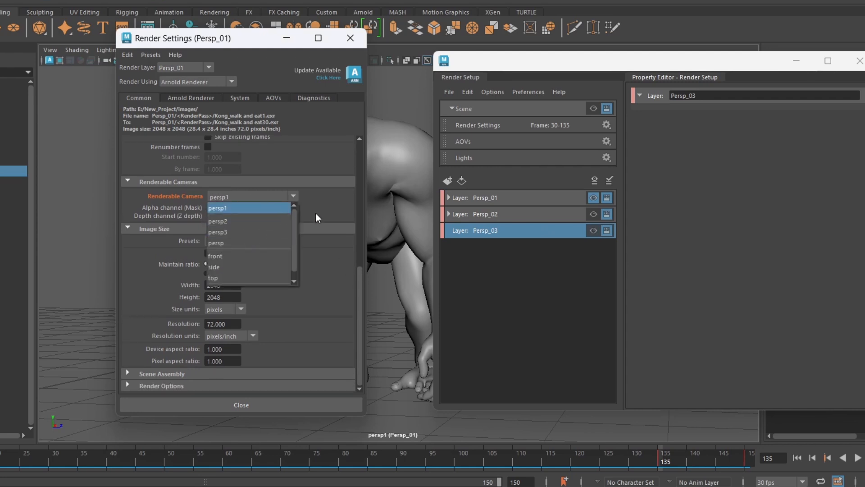
pyautogui.click(190, 67)
pyautogui.click(188, 76)
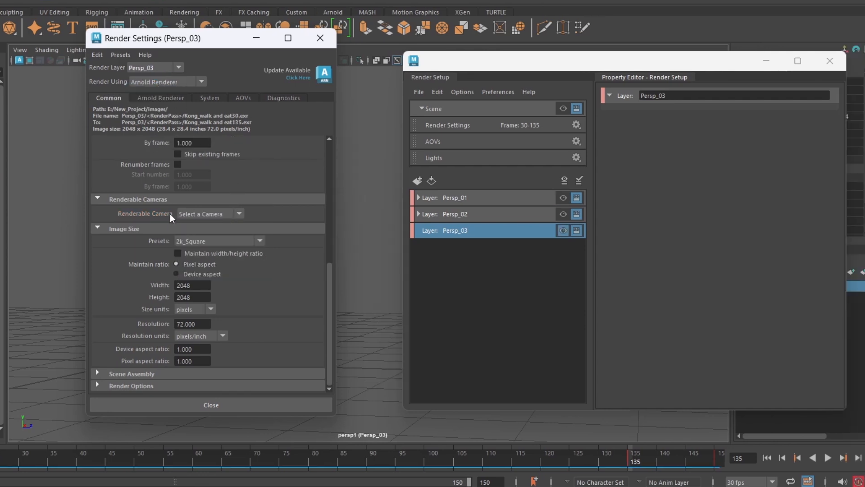
pyautogui.click(205, 212)
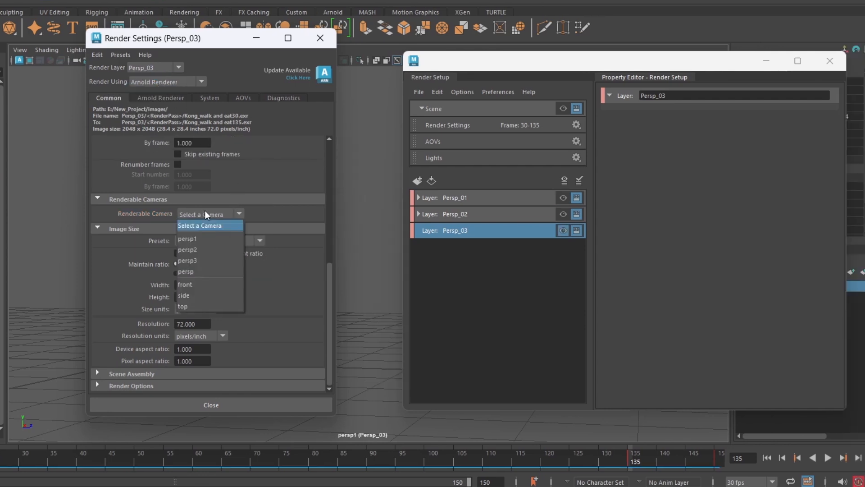
pyautogui.click(210, 261)
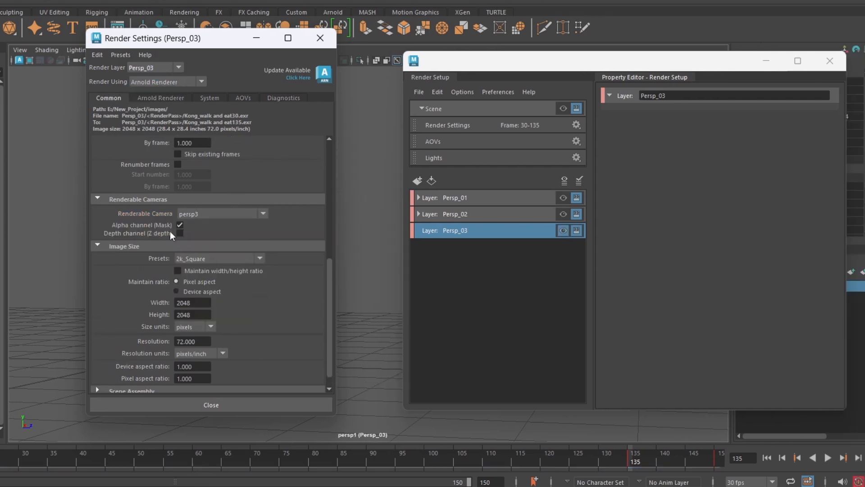
pyautogui.rightClick(145, 213)
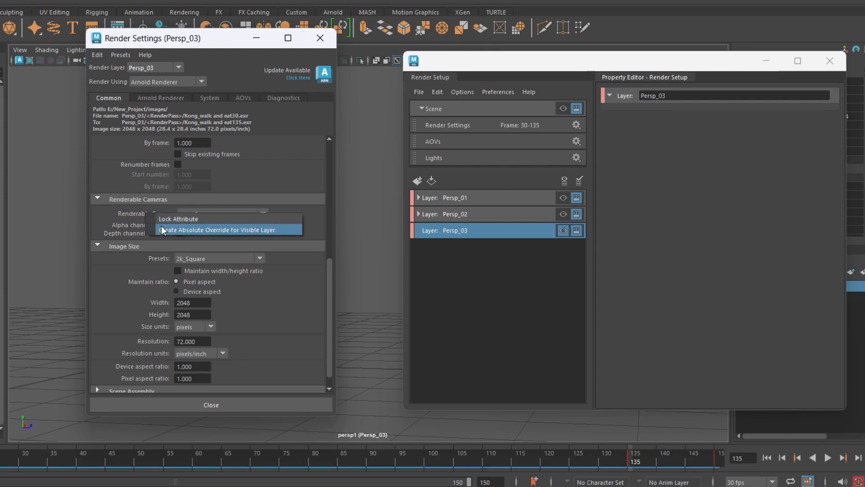
pyautogui.click(162, 227)
# Set the Persp_03 frame range to start at frame 135 and end at frame 150.
pyautogui.moveTo(328, 264); pyautogui.dragTo(331, 221)
pyautogui.moveTo(191, 220); pyautogui.dragTo(174, 219)
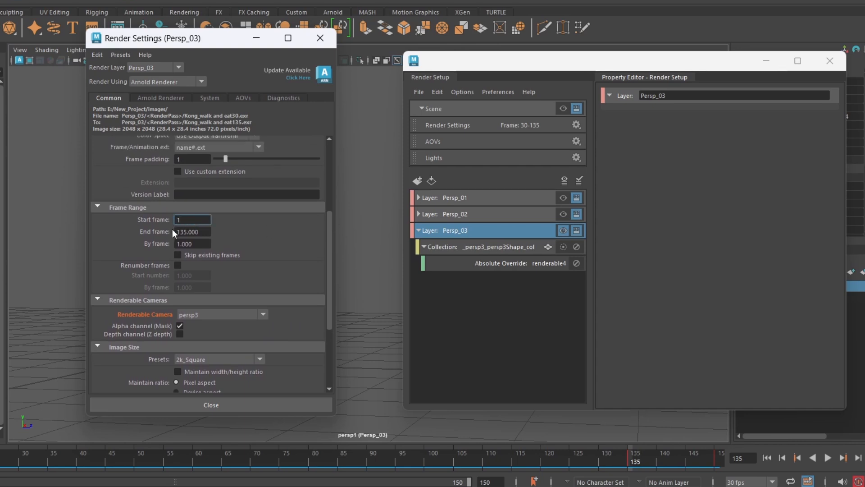
pyautogui.press('Tab')
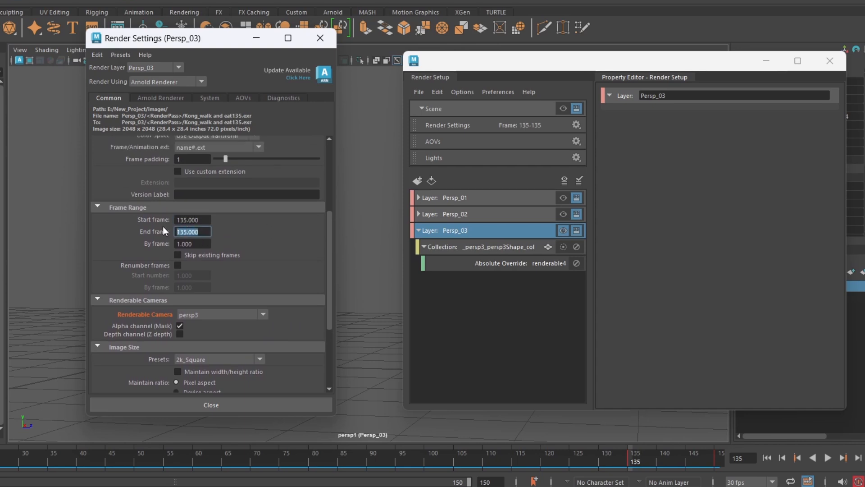
pyautogui.write('150')
pyautogui.press('Return')
# Create absolute overrides for the start frame and end frame in the Persp_03 layer.
pyautogui.rightClick(150, 218)
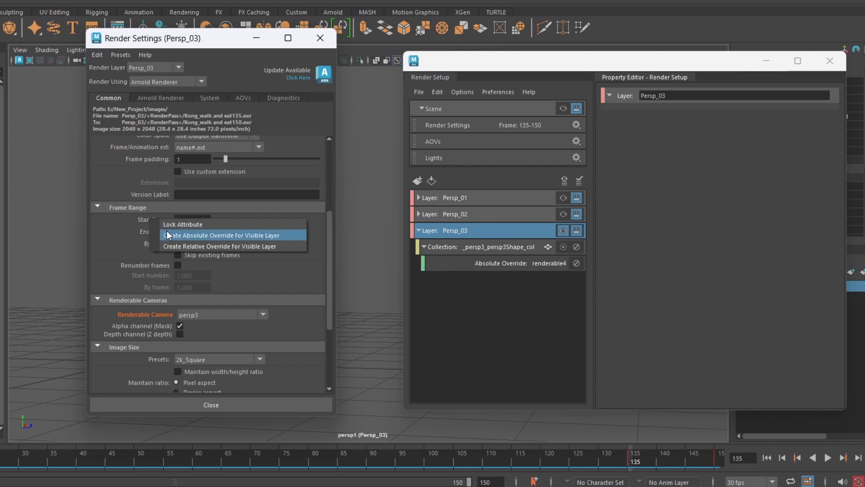
pyautogui.click(167, 232)
pyautogui.rightClick(161, 231)
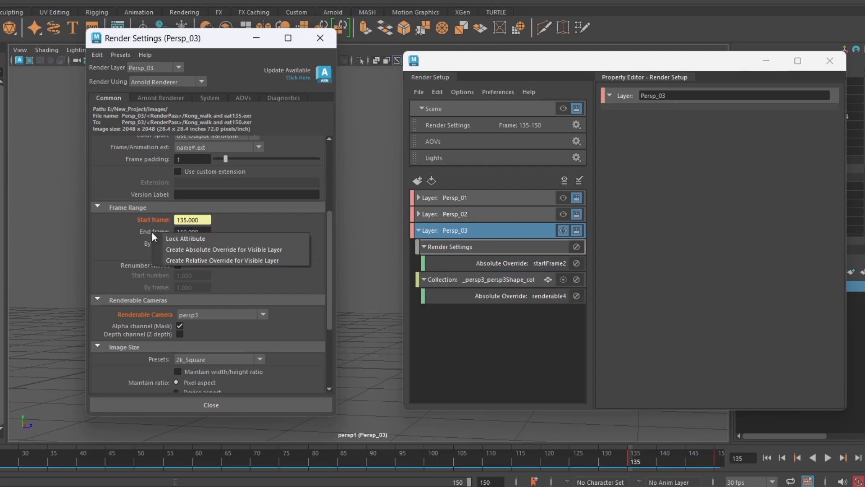
pyautogui.click(167, 251)
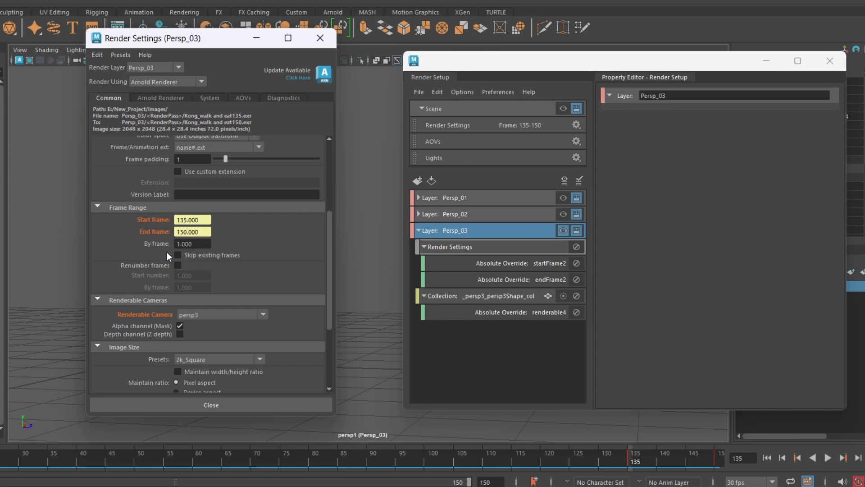
pyautogui.moveTo(166, 39); pyautogui.dragTo(162, 85)
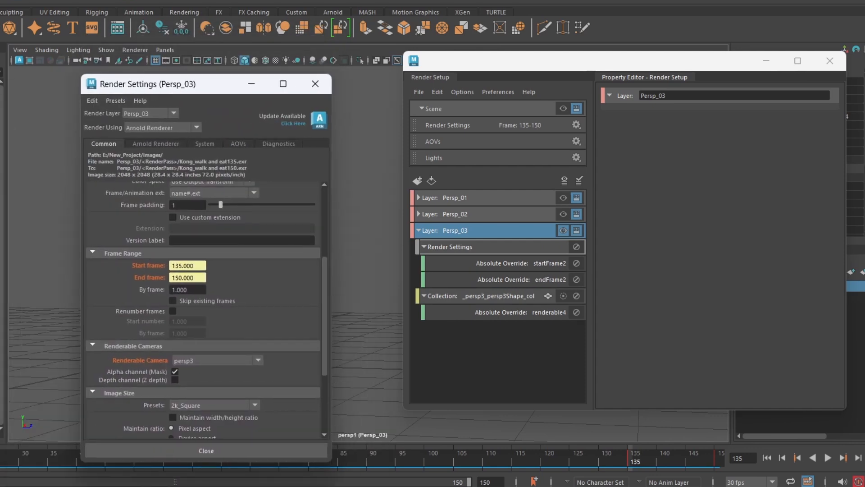
# Add Group and aiSkyDomeLight1 to the persp3 camera collection in Persp_03 and set its collection filter to All.
pyautogui.click(479, 299)
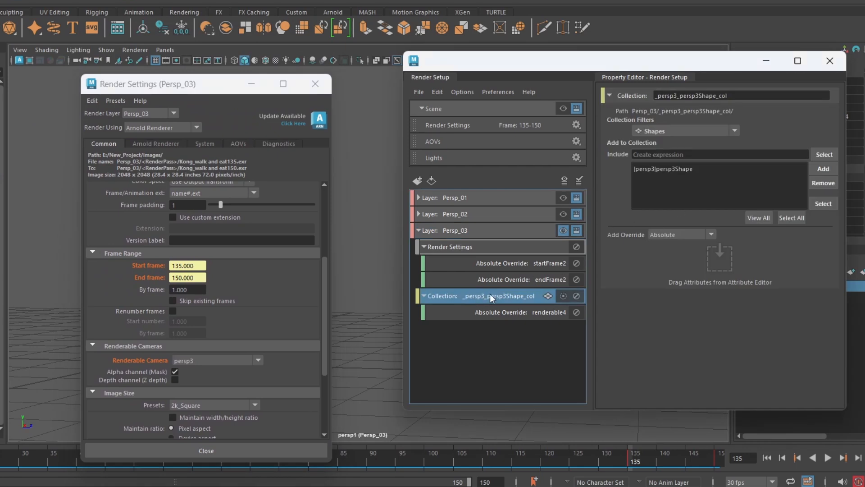
pyautogui.click(2, 315)
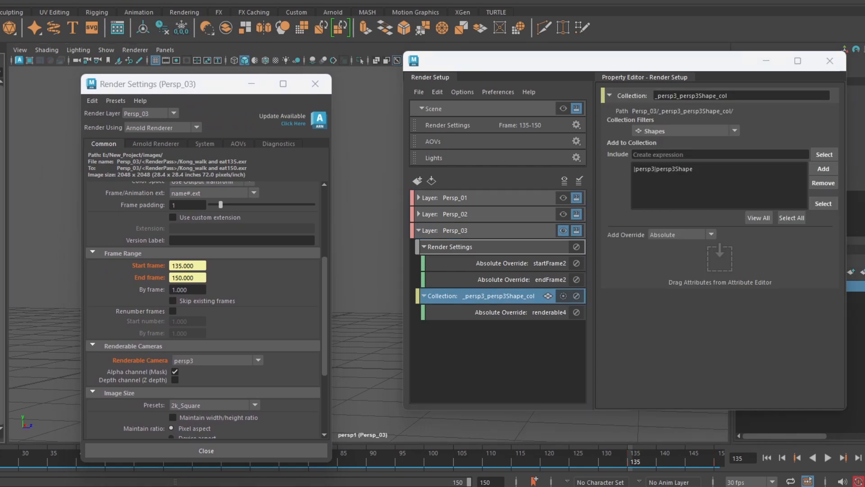
pyautogui.click(822, 169)
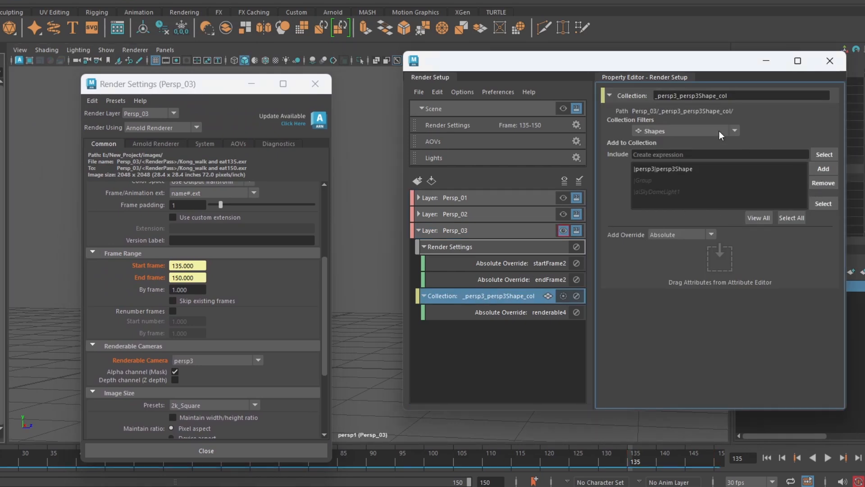
pyautogui.click(699, 130)
pyautogui.click(688, 140)
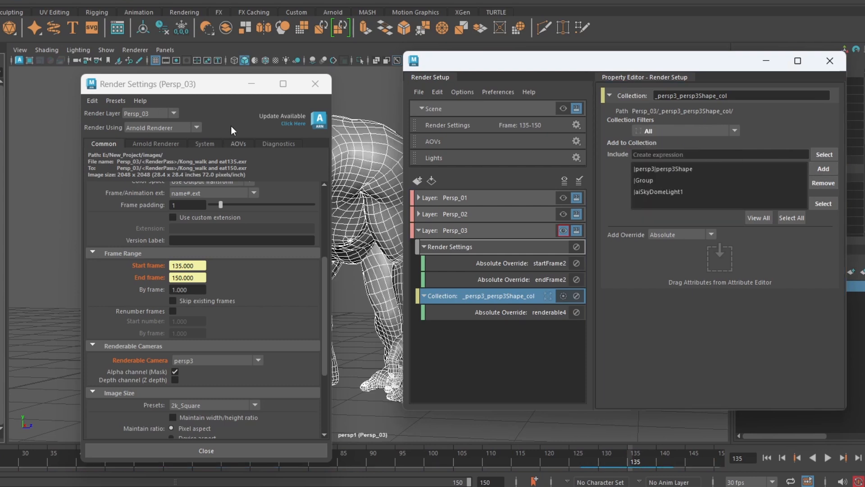
# Switch the render settings to Persp_02 and remove the extra persp3 renderable camera.
pyautogui.click(173, 114)
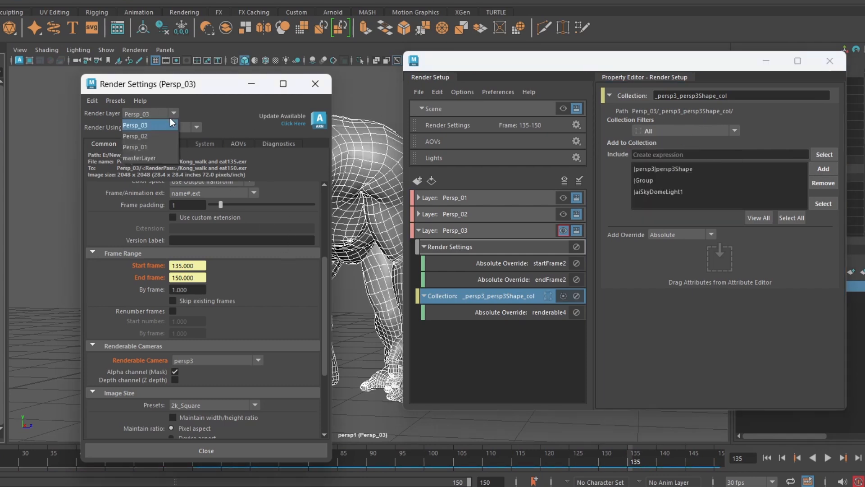
pyautogui.click(160, 134)
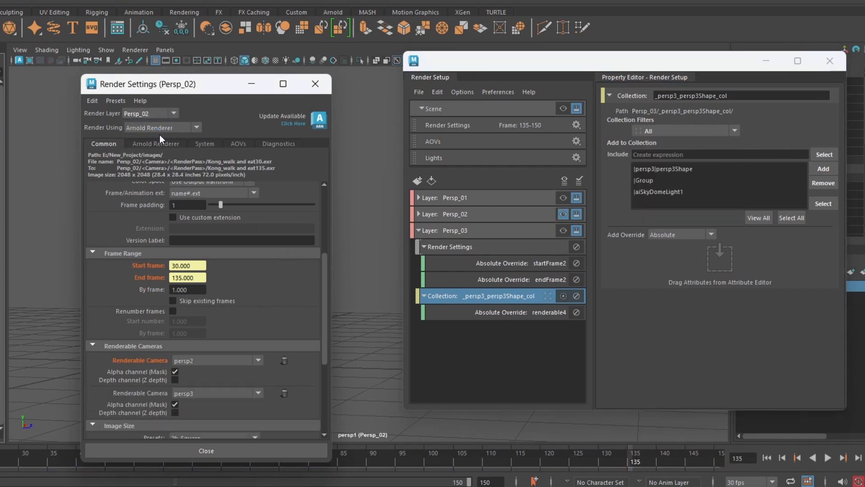
pyautogui.click(285, 393)
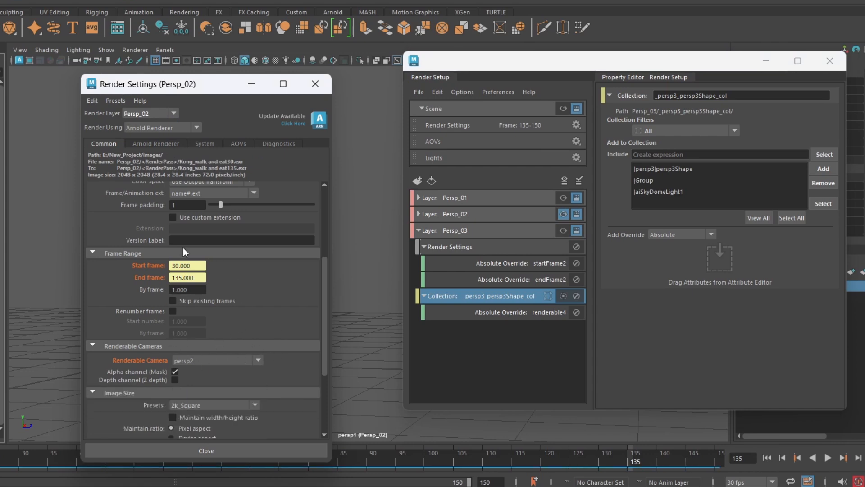
# Switch the render settings between Persp_01, Persp_02 and Persp_03, checking each layer's frame range and renderable camera, and finish on Persp_01.
pyautogui.click(171, 112)
pyautogui.click(154, 147)
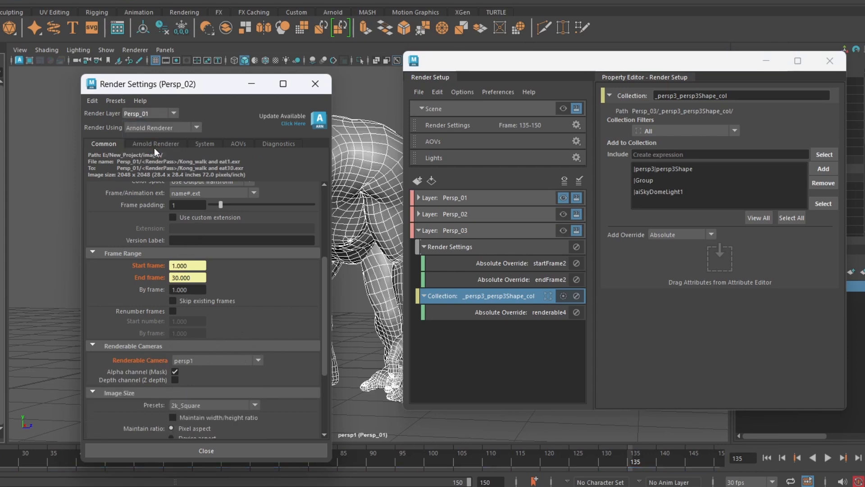
pyautogui.click(170, 113)
pyautogui.click(160, 133)
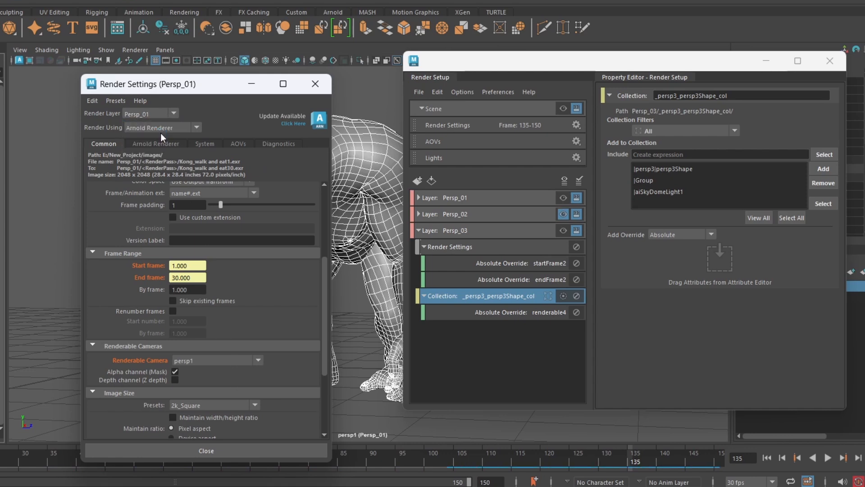
pyautogui.click(154, 112)
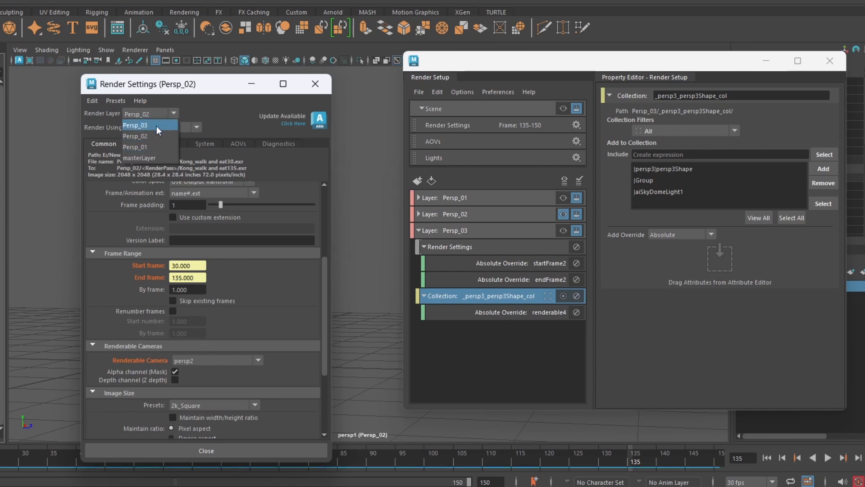
pyautogui.click(156, 126)
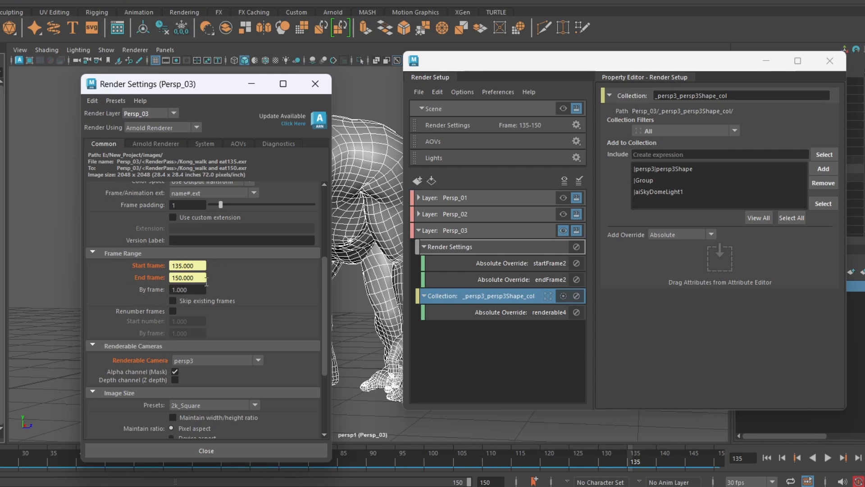
pyautogui.click(155, 113)
pyautogui.click(153, 144)
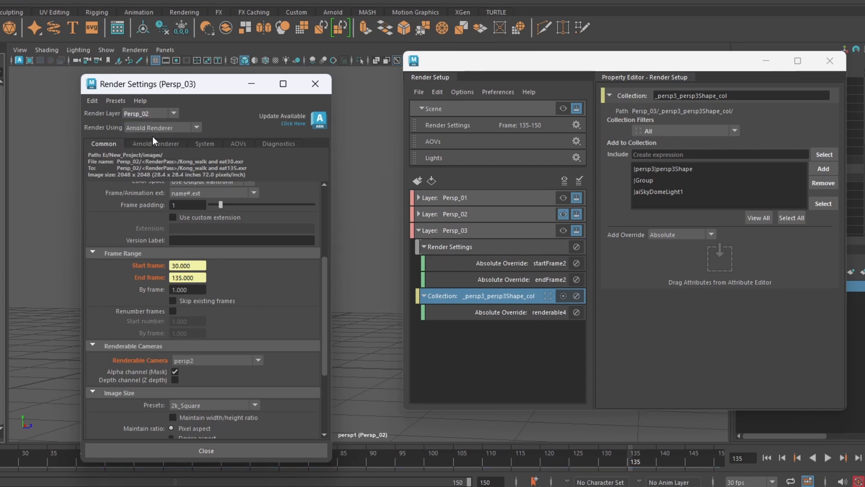
pyautogui.click(160, 113)
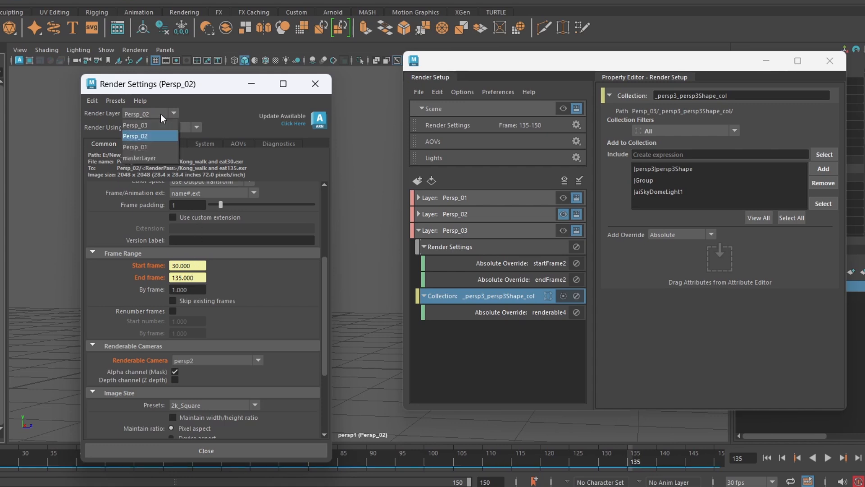
pyautogui.click(151, 144)
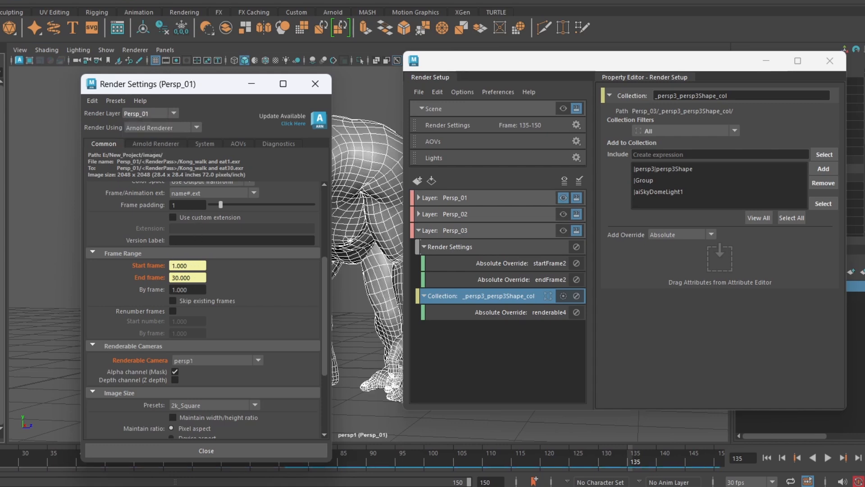
# Open the Render Sequence options and enable rendering of all render-enabled layers.
pyautogui.click(252, 84)
pyautogui.click(136, 1)
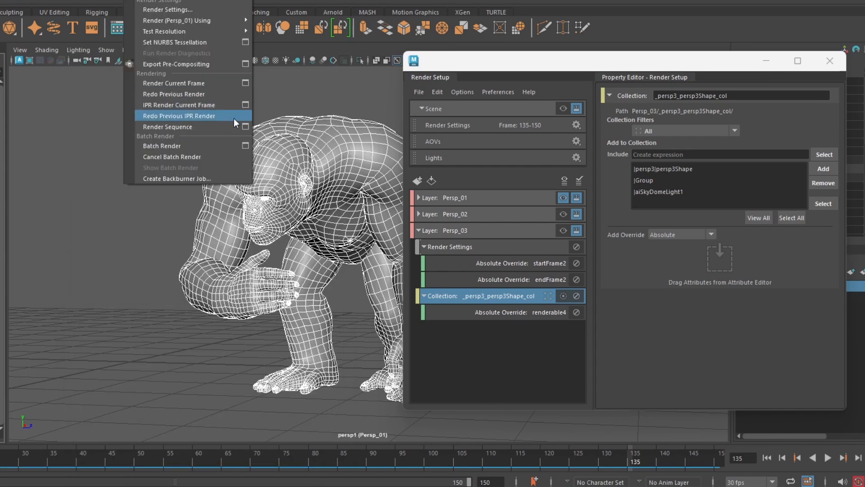
pyautogui.click(244, 126)
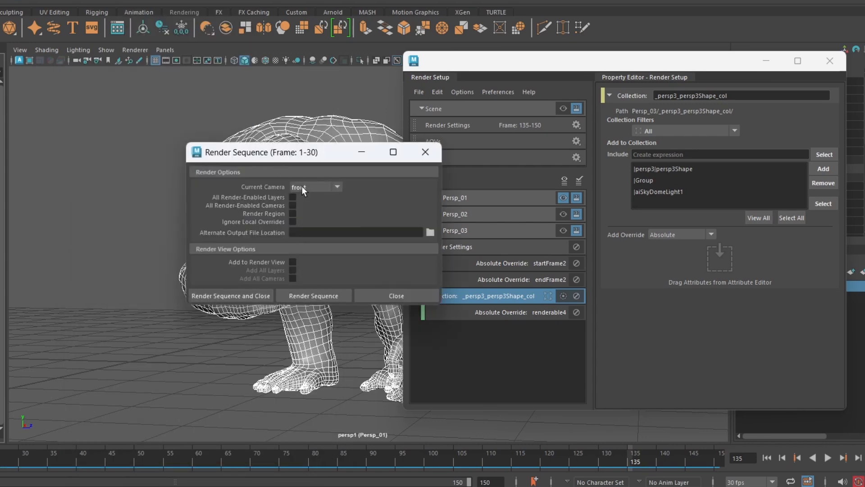
pyautogui.click(323, 188)
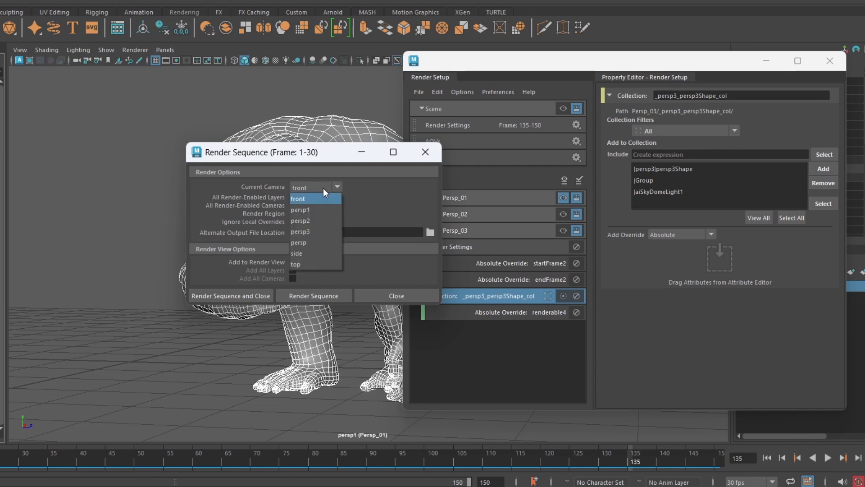
pyautogui.click(332, 157)
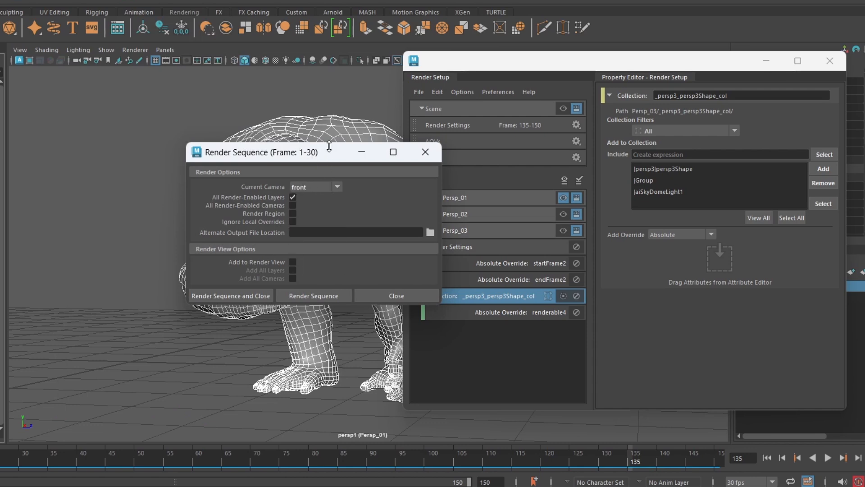
pyautogui.moveTo(324, 152); pyautogui.dragTo(193, 93)
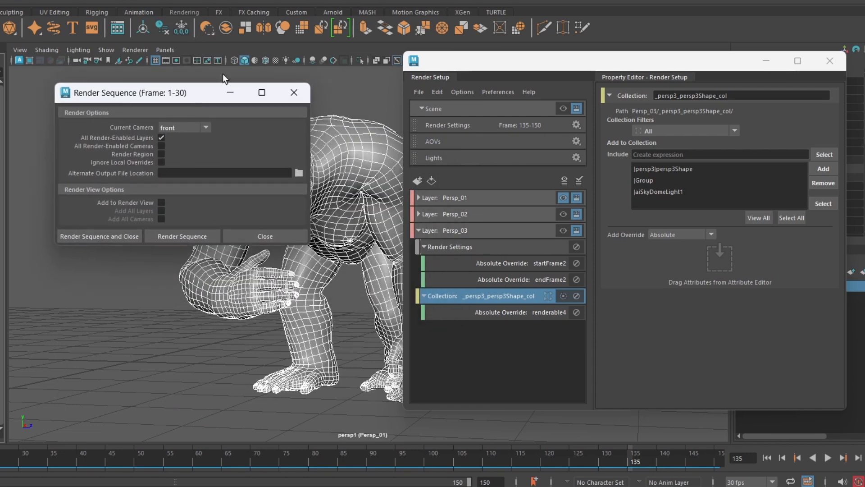
# Bring up Arnold RenderView, resize it to a smaller window beside the sequence options, and start rendering the sequence.
pyautogui.click(309, 1)
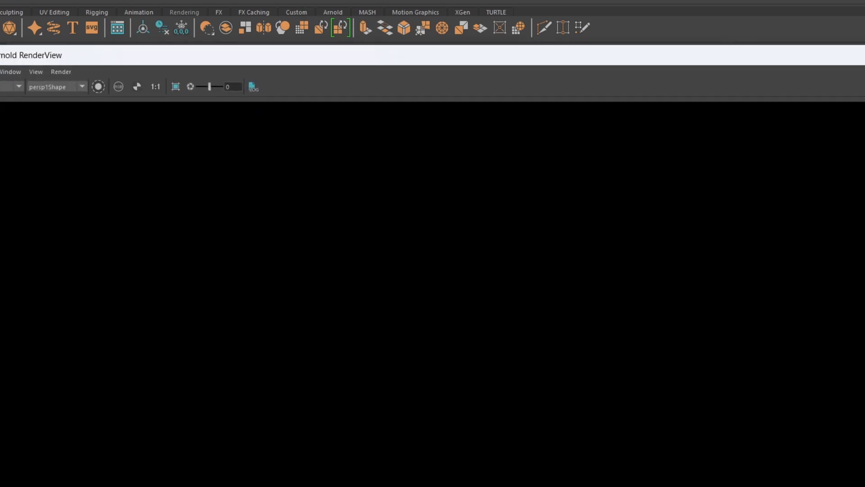
pyautogui.moveTo(1, 45); pyautogui.dragTo(639, 352)
pyautogui.moveTo(691, 361); pyautogui.dragTo(390, 117)
pyautogui.click(106, 233)
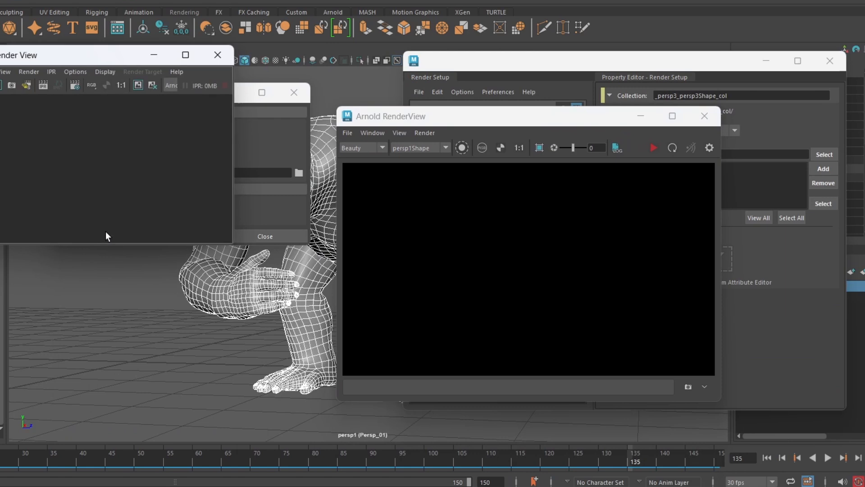
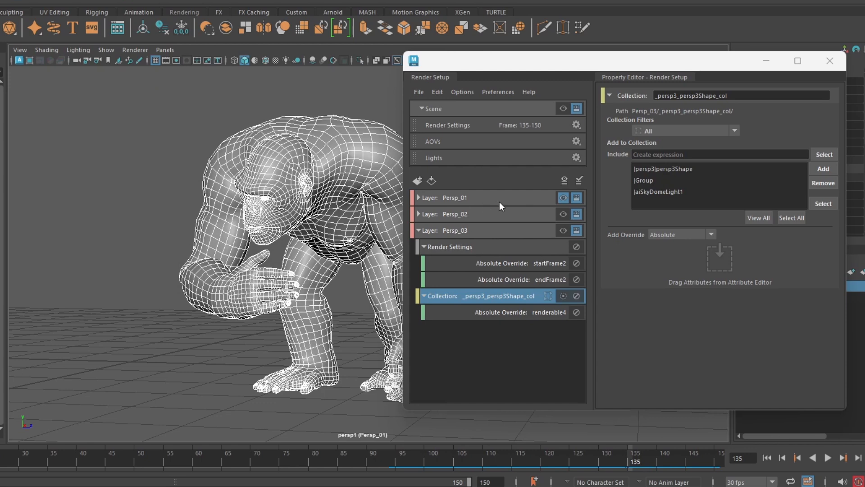
# Make the master Scene layer non-renderable and set the image size preset to 320x240 for Persp_01.
pyautogui.click(499, 201)
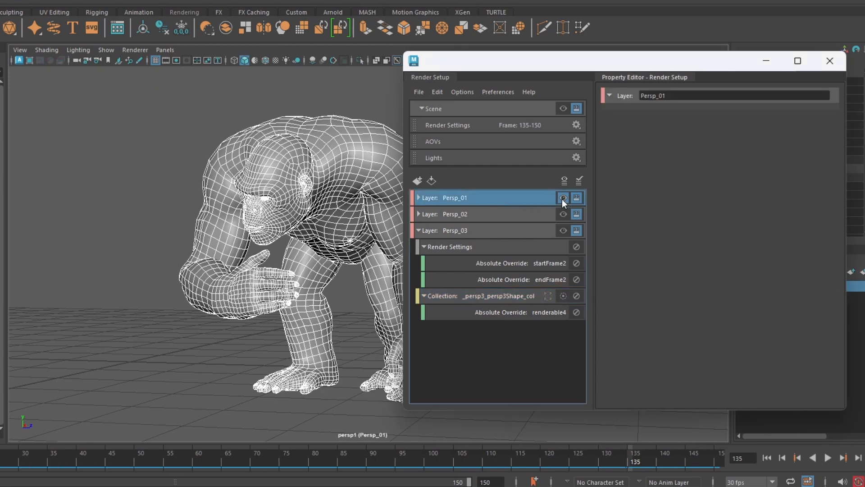
pyautogui.click(576, 110)
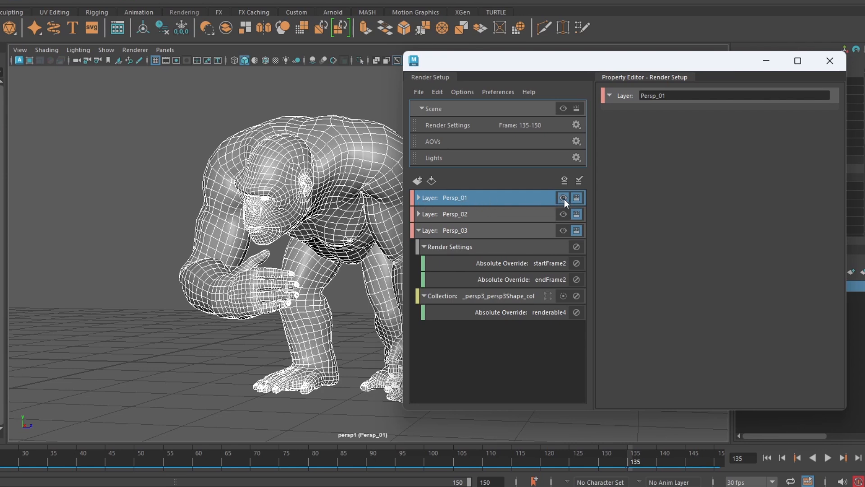
pyautogui.click(144, 0)
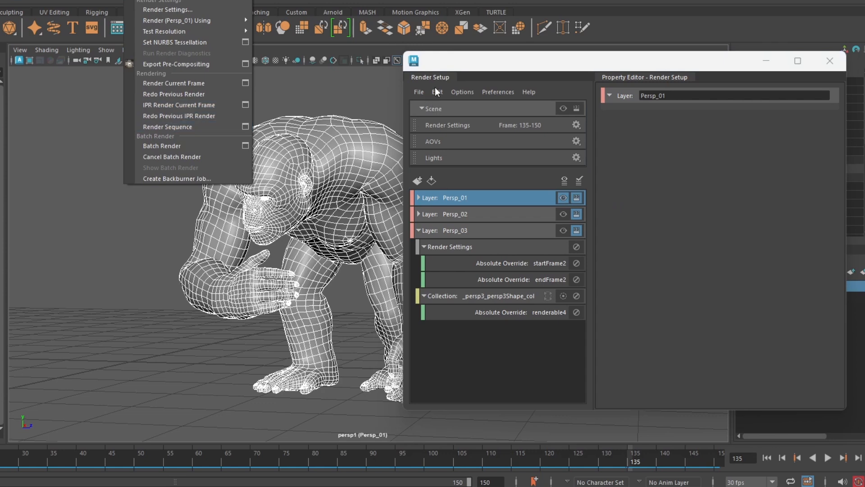
pyautogui.click(471, 127)
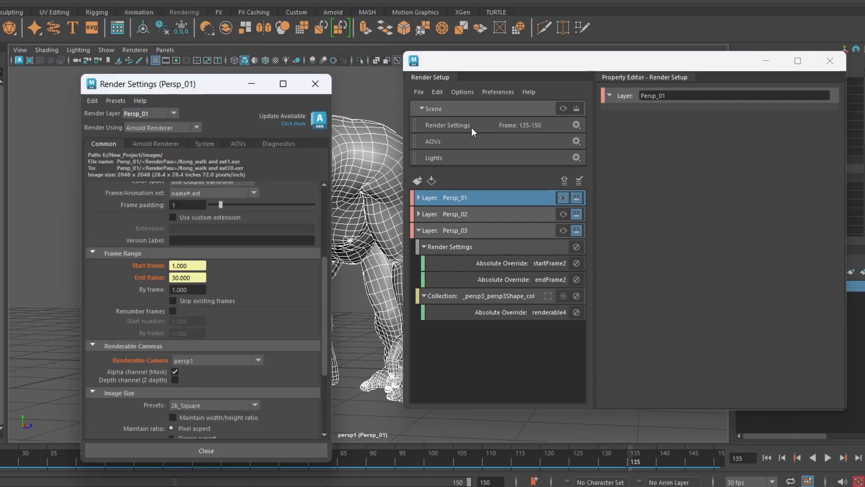
pyautogui.click(241, 406)
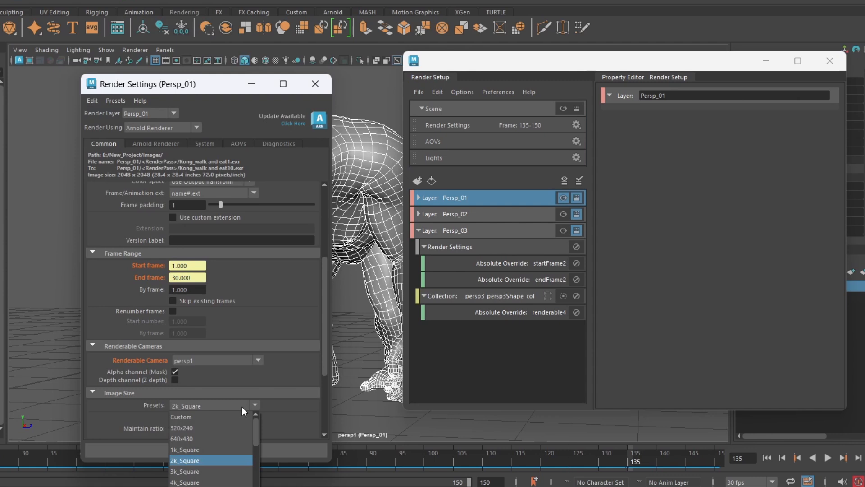
pyautogui.click(228, 428)
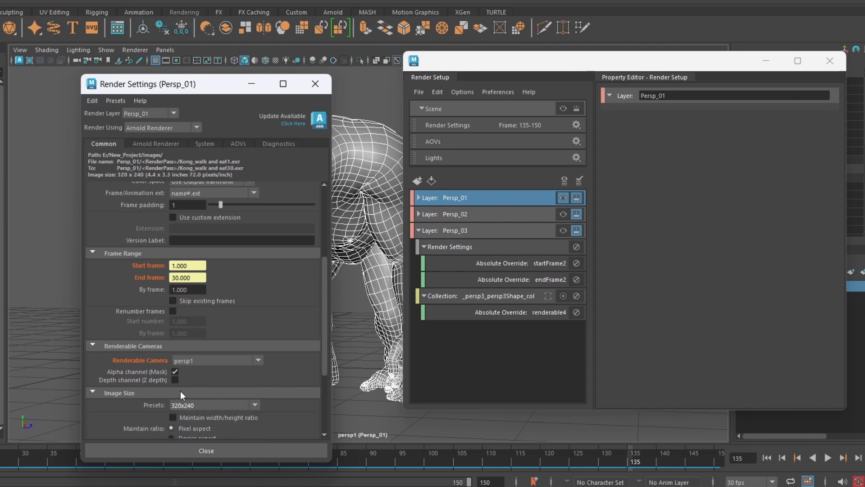
# Check the image size, frame range and renderable camera of Persp_02 and Persp_03, and make Persp_01 the visible layer again.
pyautogui.click(173, 113)
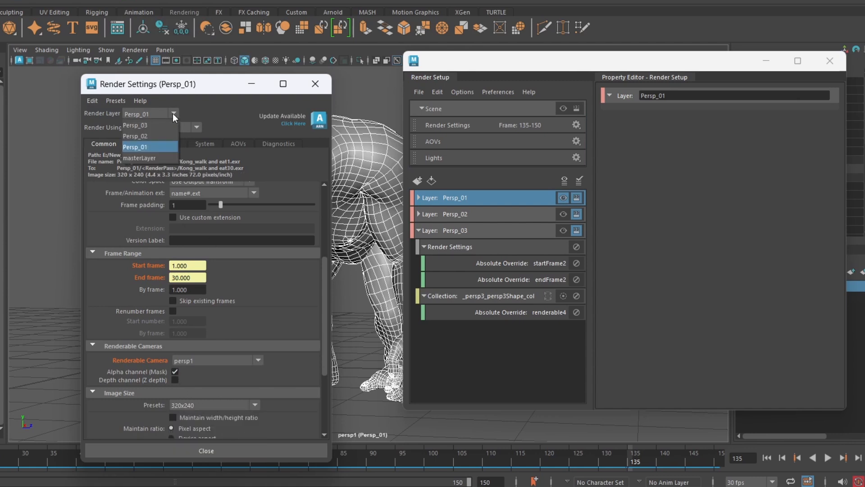
pyautogui.click(162, 134)
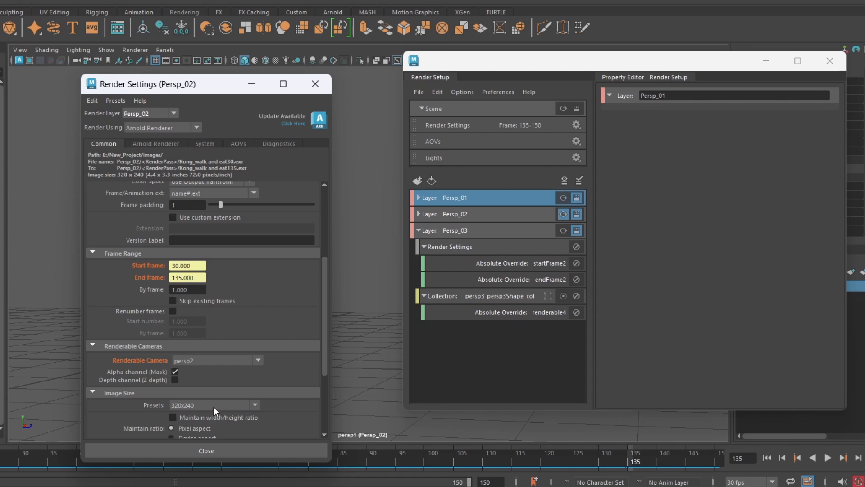
pyautogui.click(143, 114)
pyautogui.click(151, 142)
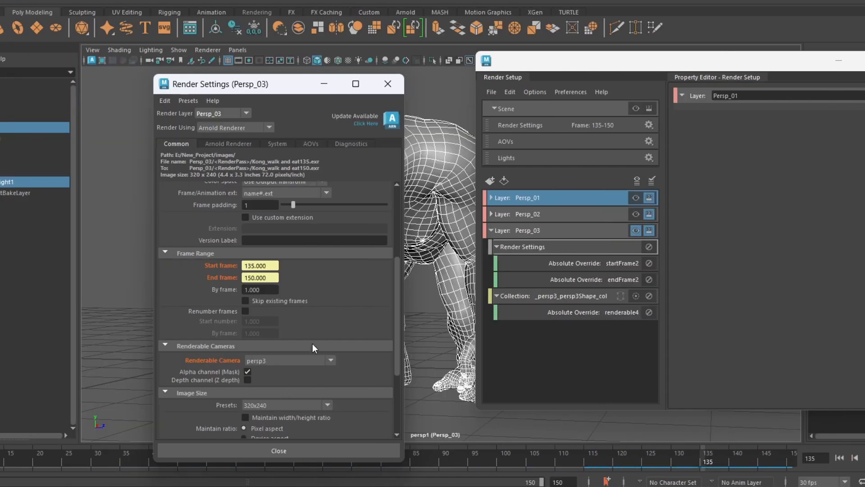
pyautogui.click(636, 197)
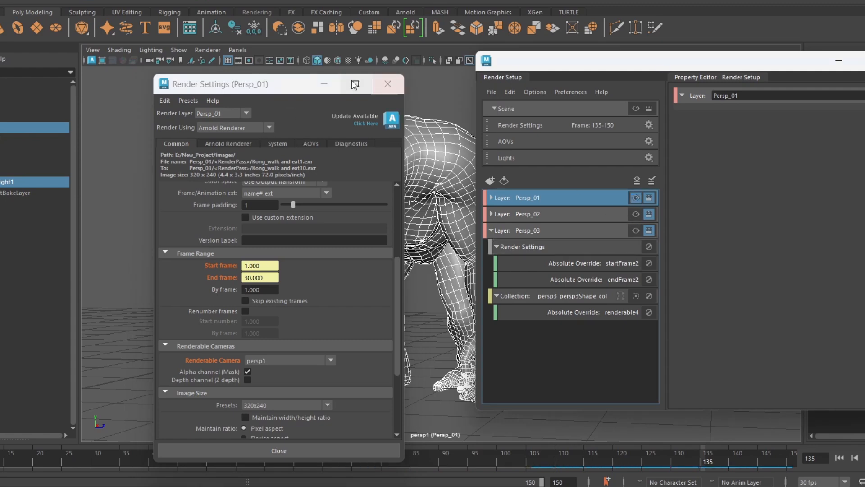
pyautogui.click(326, 85)
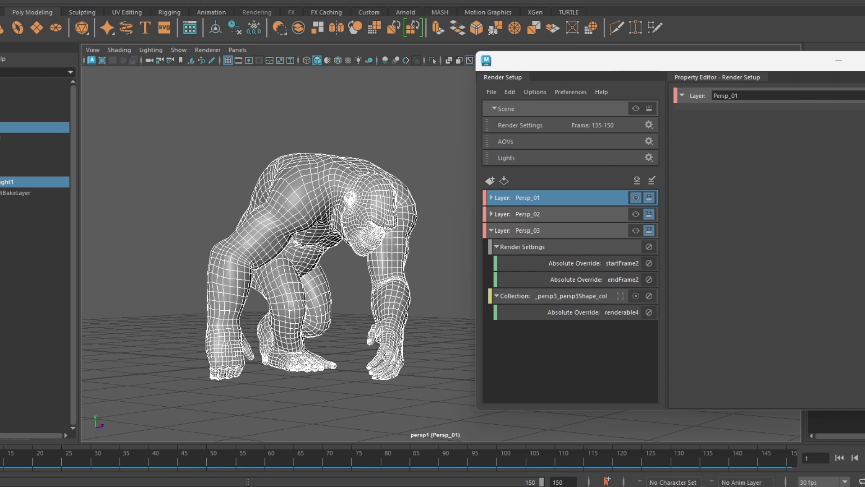
# Map a file texture to the color of aiSkyDomeLight1 and load brown_photostudio_02_1k.exr from D:\HDRI.
pyautogui.click(1, 182)
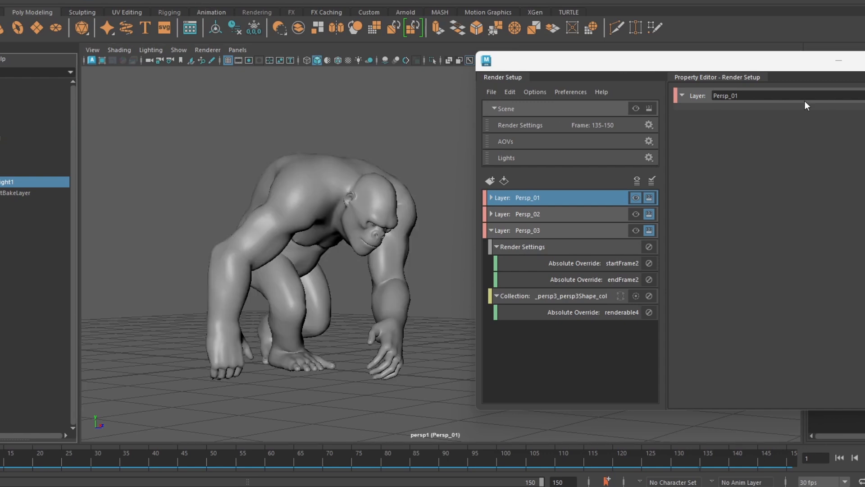
pyautogui.click(840, 63)
pyautogui.hotkey('ctrl', 'a')
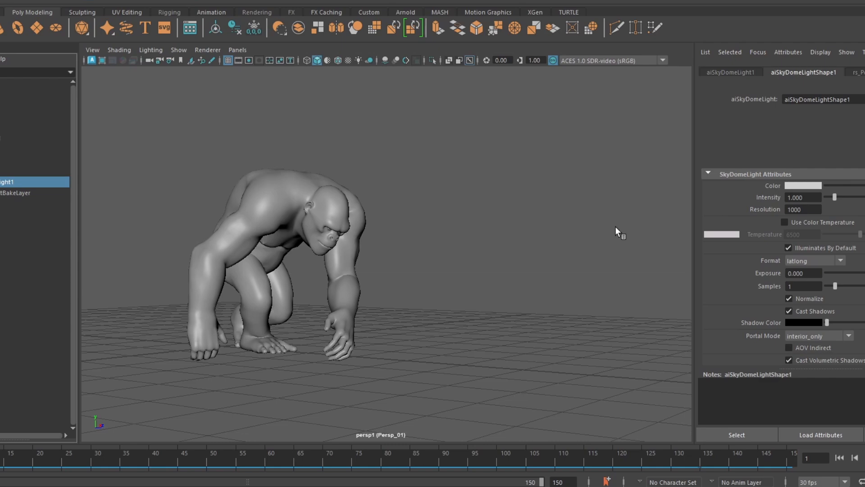
pyautogui.click(864, 186)
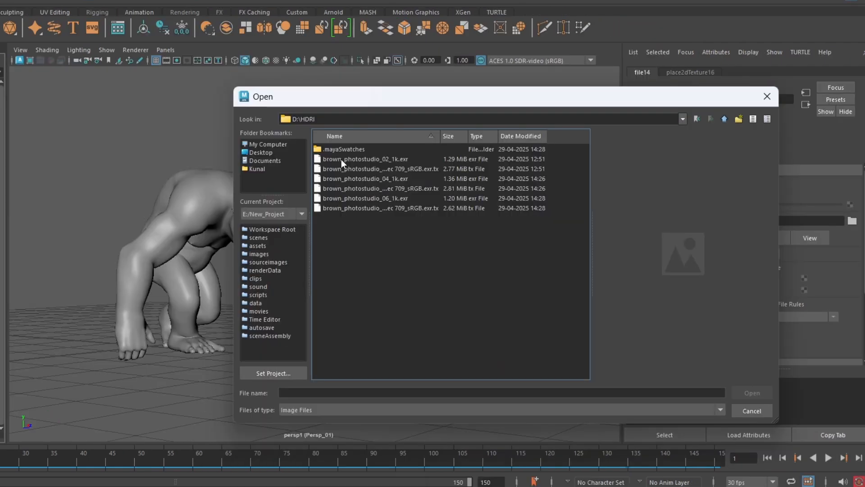
pyautogui.click(342, 159)
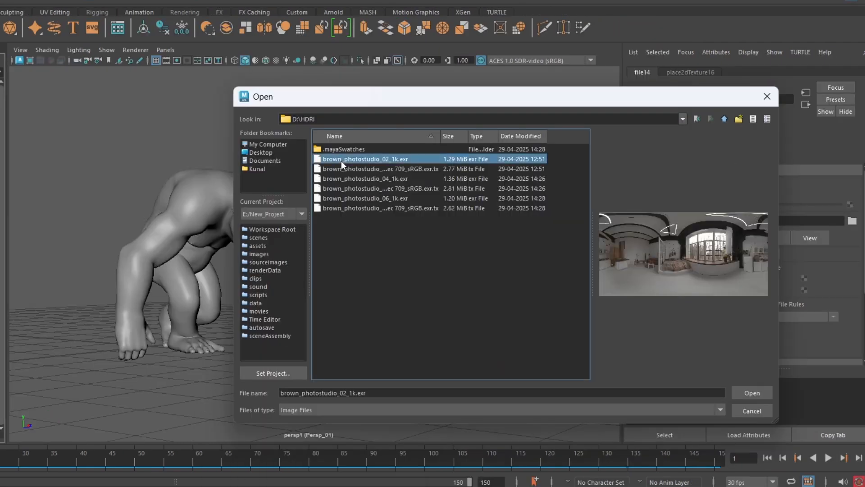
pyautogui.click(751, 392)
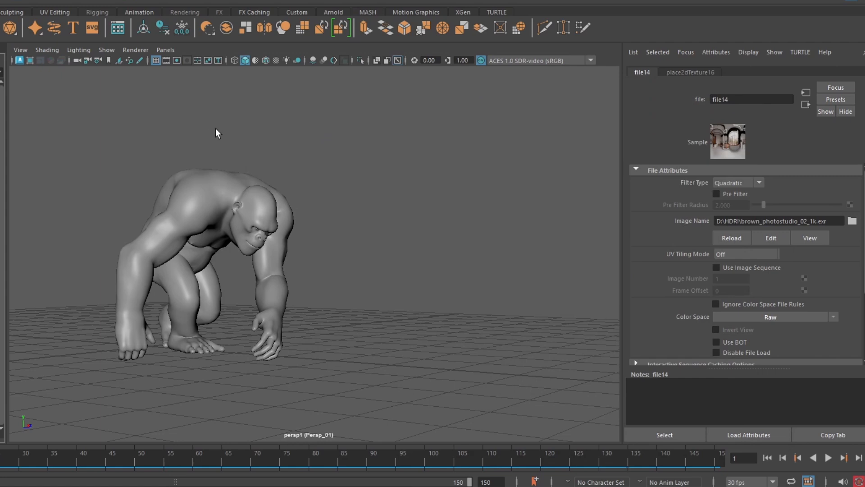
# Return to the attributes of aiSkyDomeLightShape1 and set its samples to 4.
pyautogui.click(804, 106)
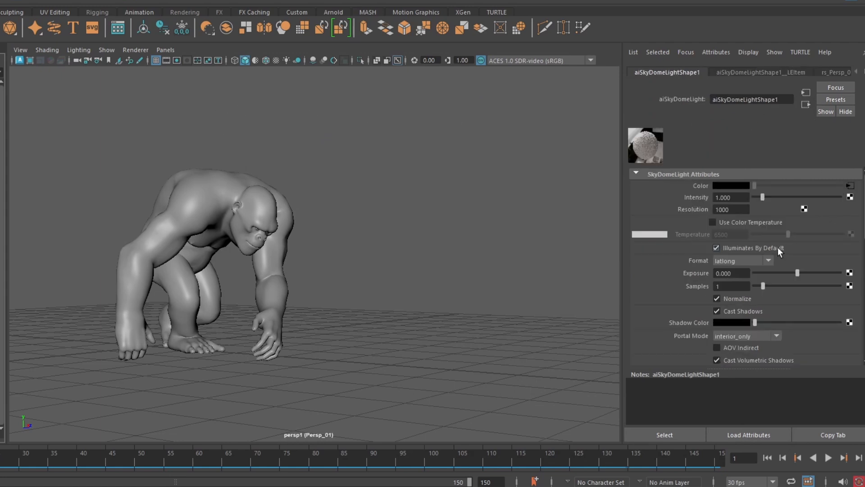
pyautogui.doubleClick(736, 284)
pyautogui.write('4')
pyautogui.press('Return')
# Test-render the persp1 camera in Arnold RenderView and set the sky dome light's camera visibility to 0.
pyautogui.click(246, 2)
pyautogui.click(246, 3)
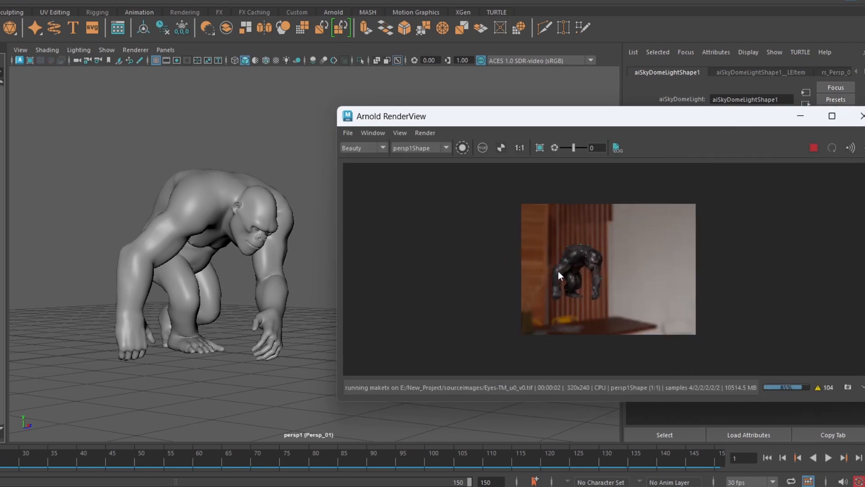
pyautogui.scroll(-5, 558, 271)
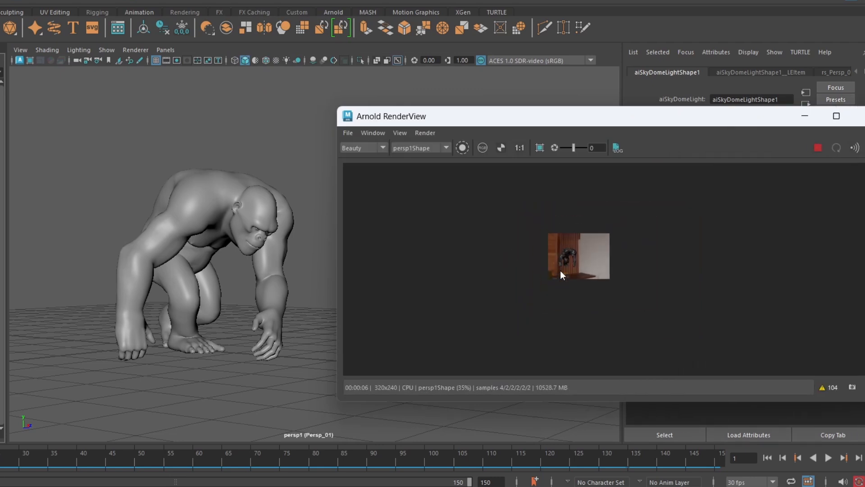
pyautogui.click(859, 116)
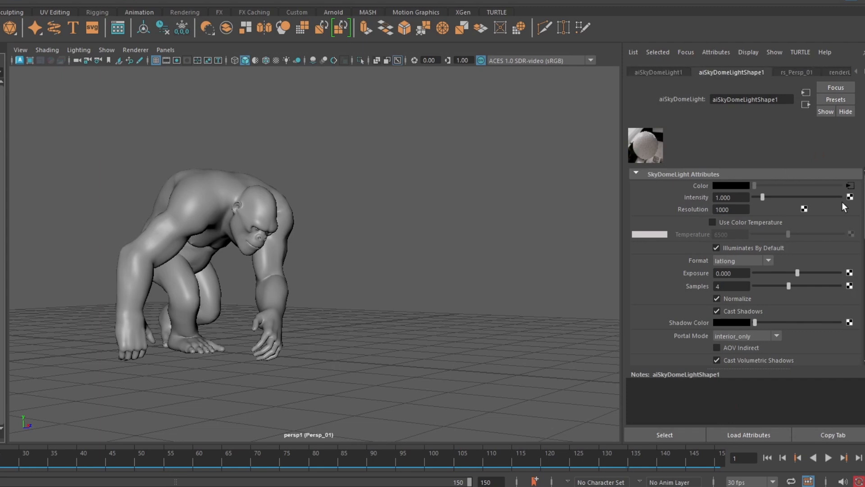
pyautogui.scroll(-5, 837, 247)
pyautogui.moveTo(775, 206); pyautogui.dragTo(749, 210)
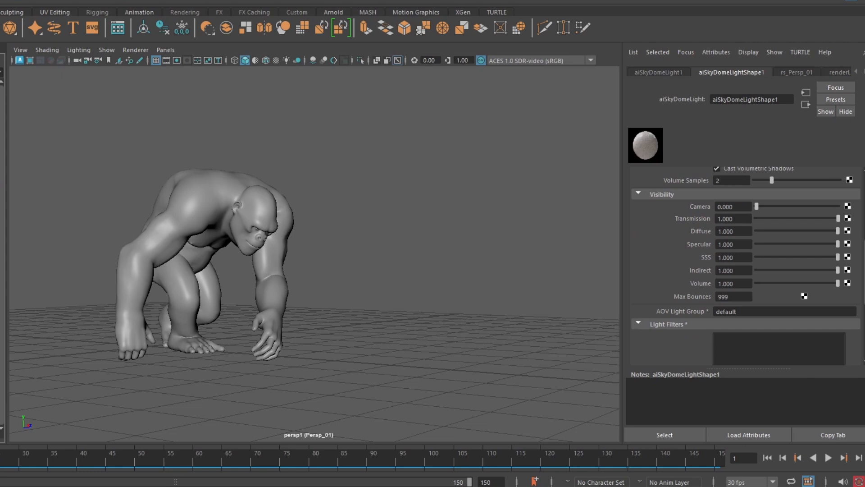
# Enable all render-enabled cameras in the Render Sequence options and start the sequence render, closing the options.
pyautogui.click(131, 1)
pyautogui.click(244, 127)
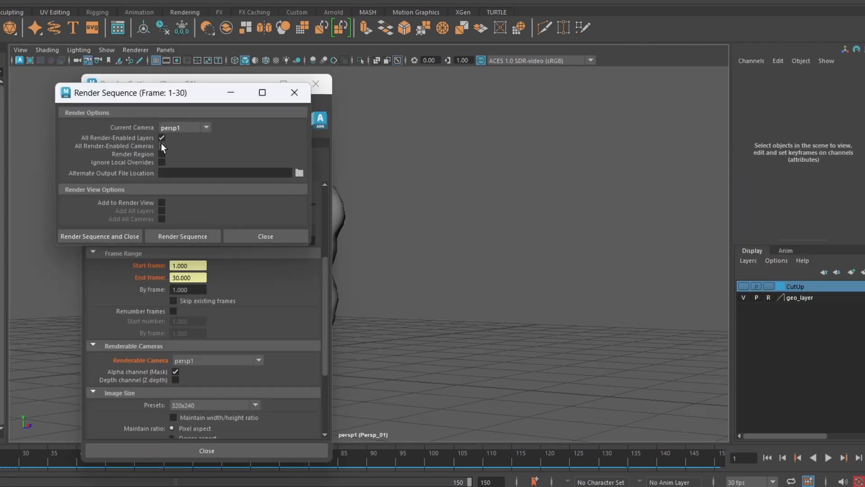
pyautogui.click(161, 146)
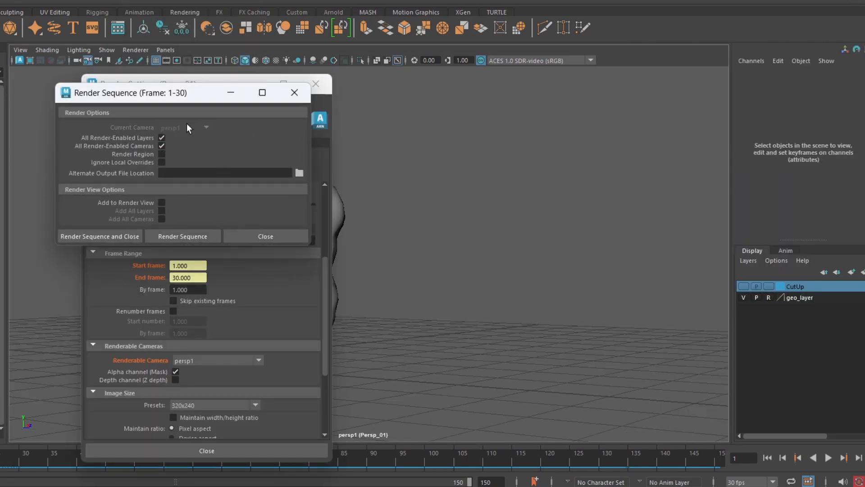
pyautogui.moveTo(137, 100); pyautogui.dragTo(536, 79)
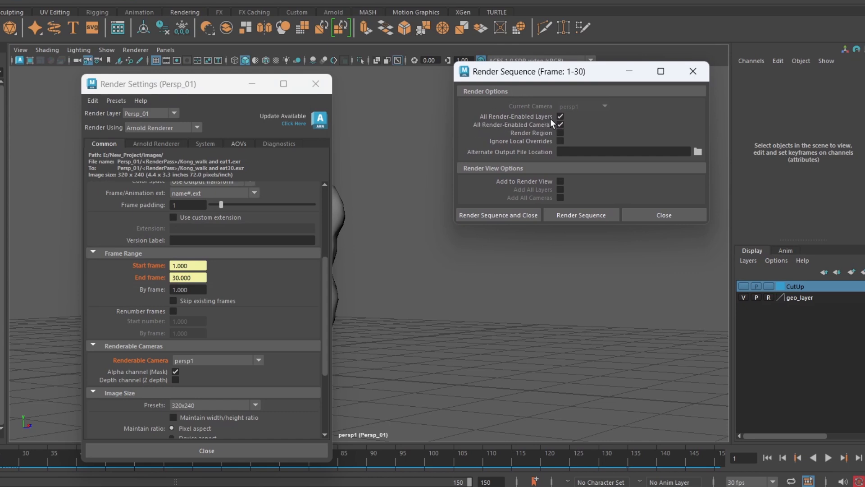
pyautogui.click(496, 215)
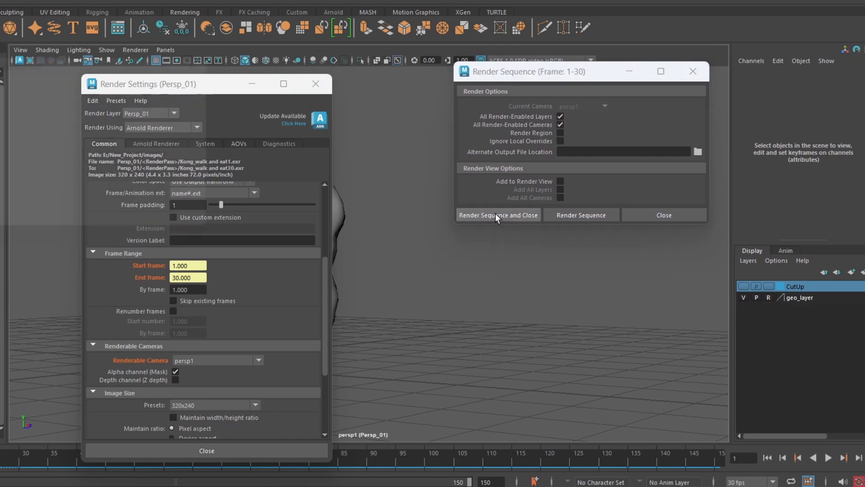